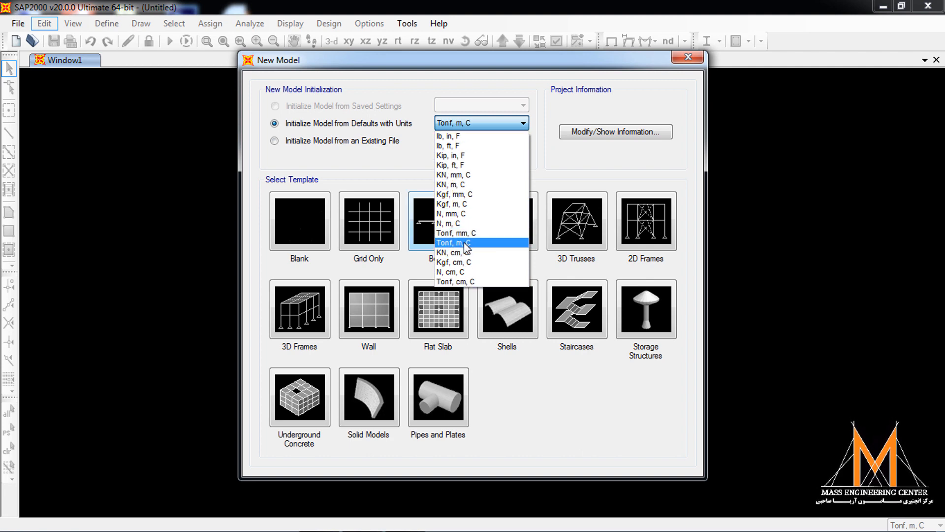
# - Start a new beam model from the template in Tonf, m, C units and set the number of spans to 5
pyautogui.click(465, 246)
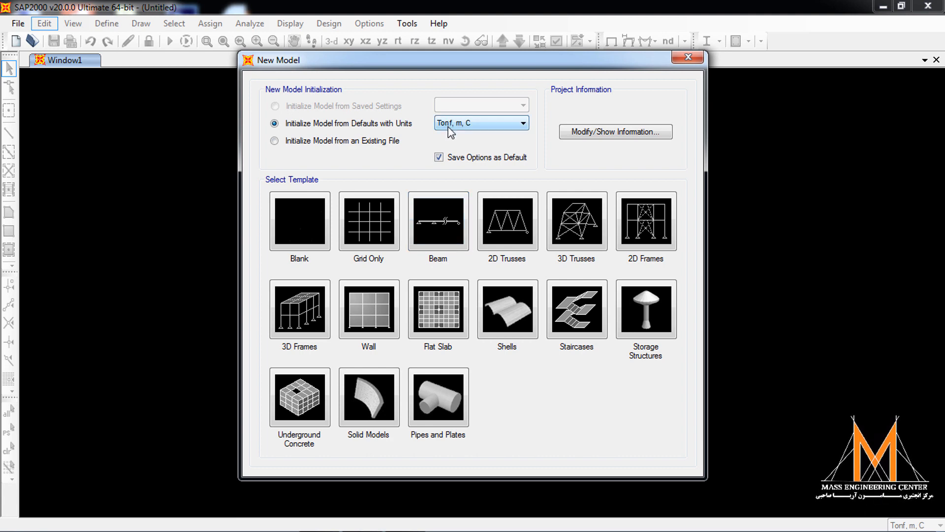
pyautogui.click(442, 227)
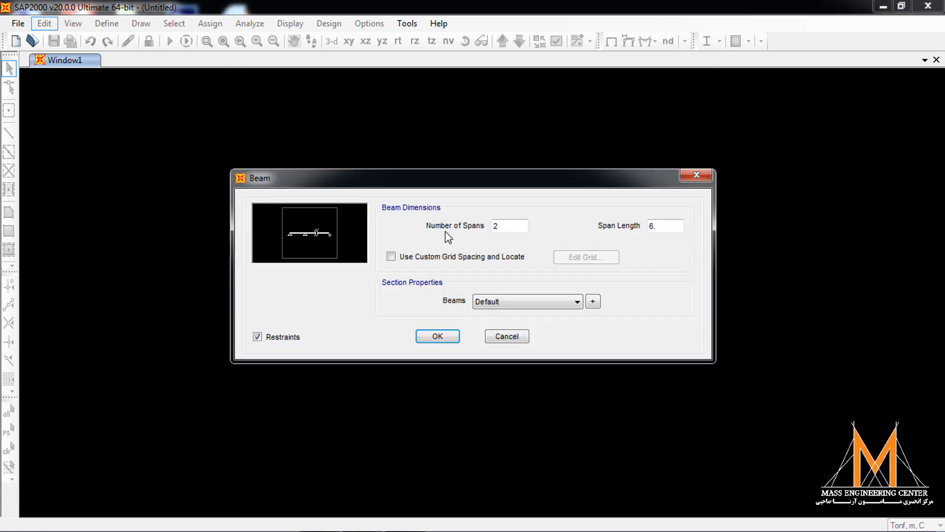
pyautogui.moveTo(515, 228); pyautogui.dragTo(437, 219)
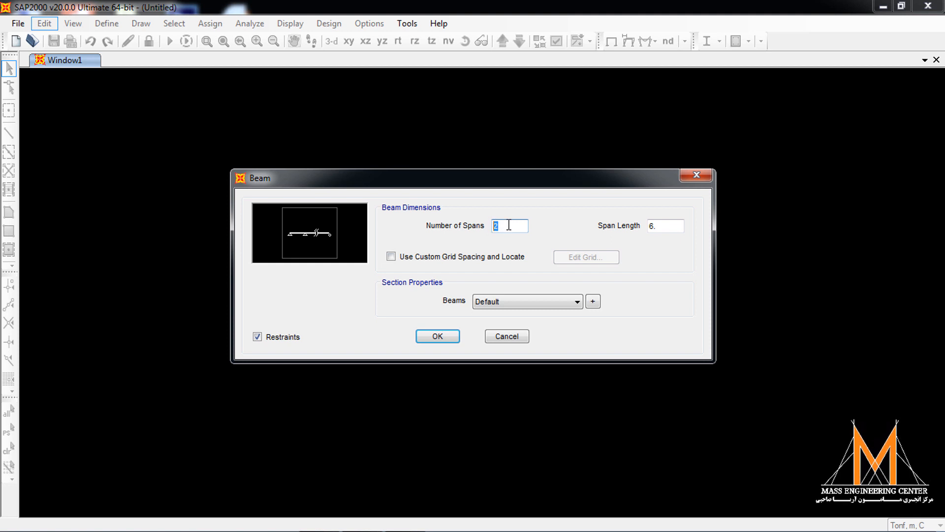
pyautogui.write('5')
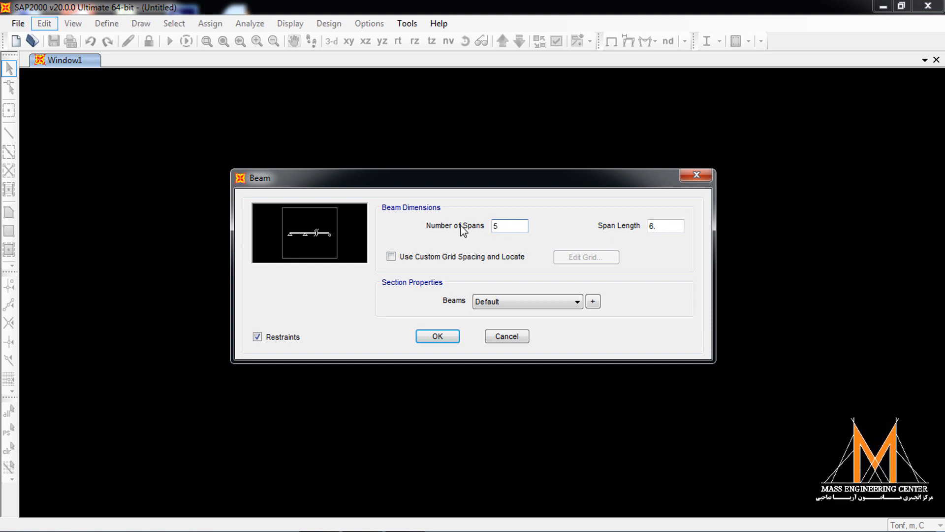
pyautogui.doubleClick(659, 227)
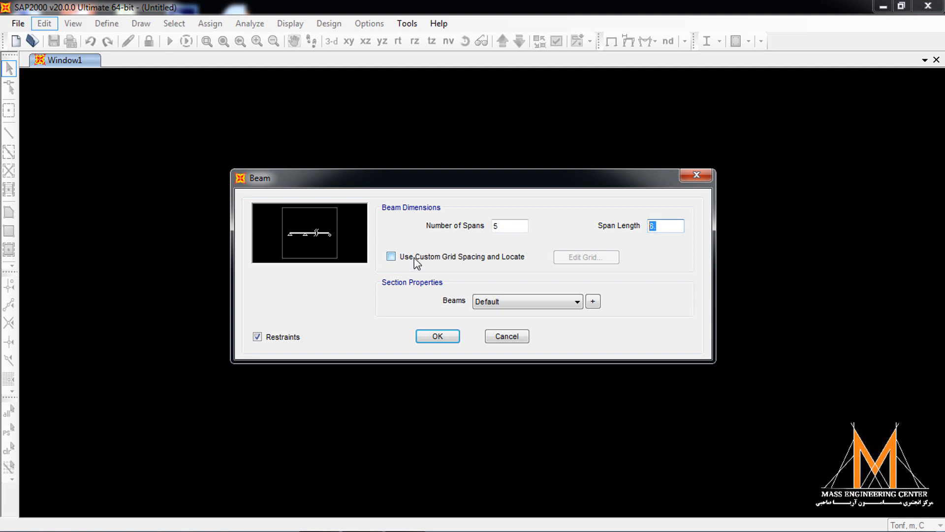
# - Enable custom grid spacing for the beam and display its grid data as spacing instead of ordinates
pyautogui.click(392, 257)
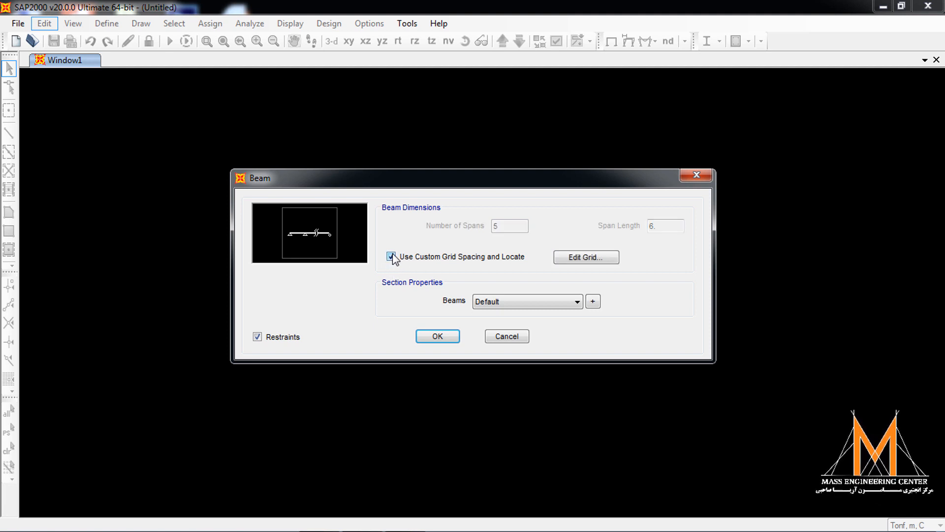
pyautogui.click(585, 256)
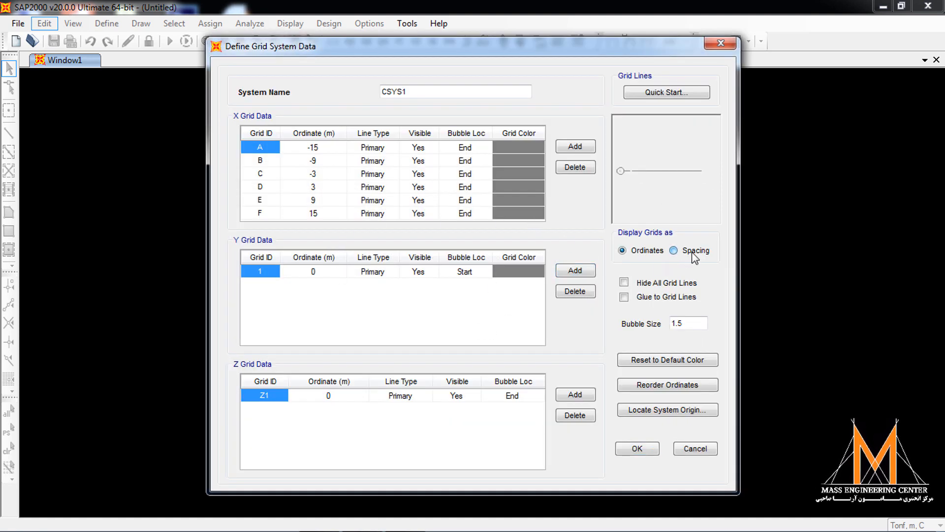
pyautogui.click(673, 250)
pyautogui.moveTo(432, 54); pyautogui.dragTo(487, 41)
# - Enter X grid spacings of 10, 2, 5, 2 and 10 m for lines A to E and generate the beam
pyautogui.click(339, 136)
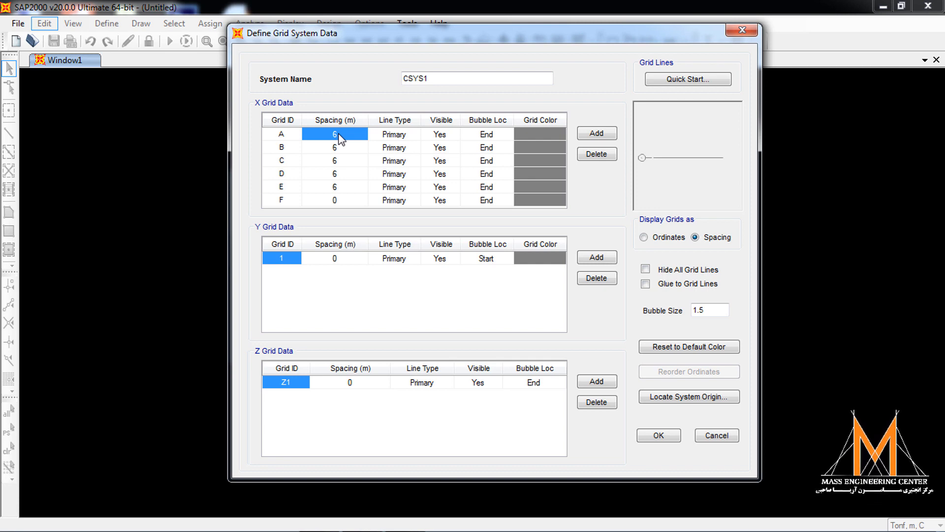
pyautogui.write('10')
pyautogui.click(333, 150)
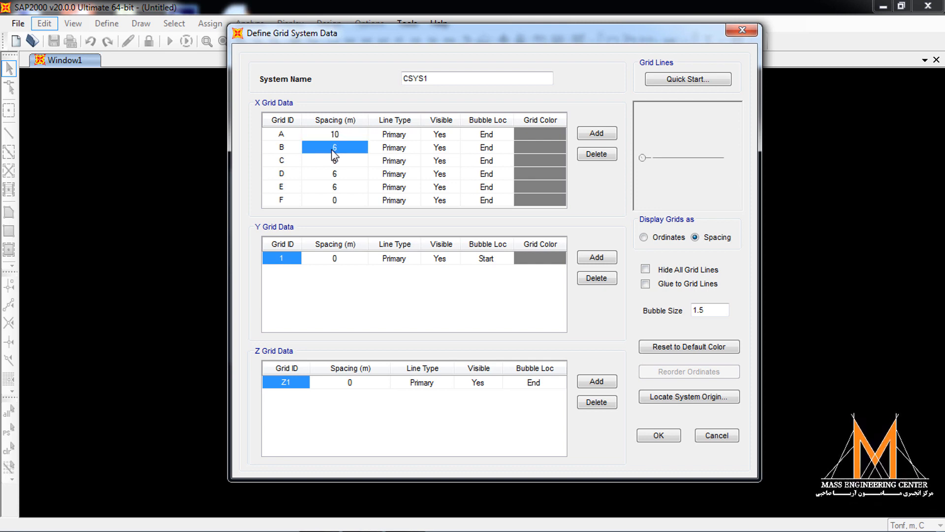
pyautogui.write('2')
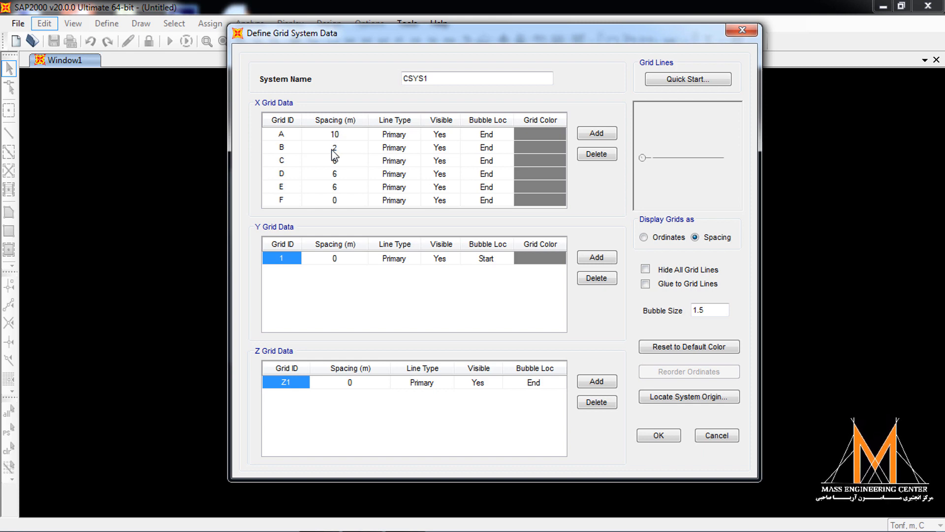
pyautogui.click(340, 161)
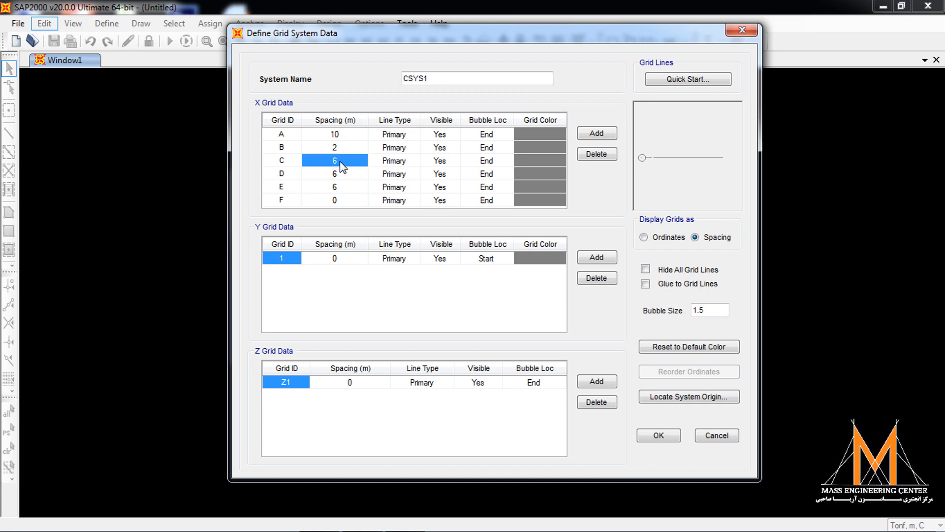
pyautogui.write('5')
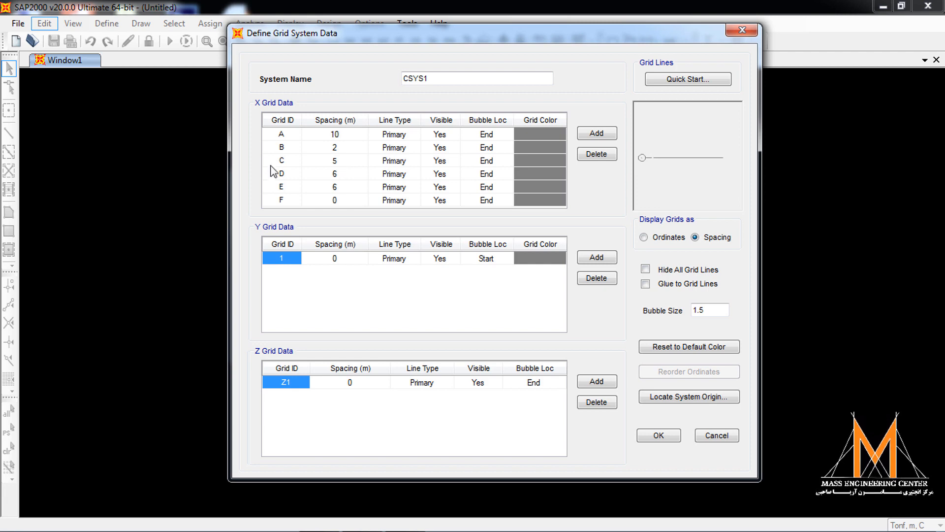
pyautogui.click(339, 176)
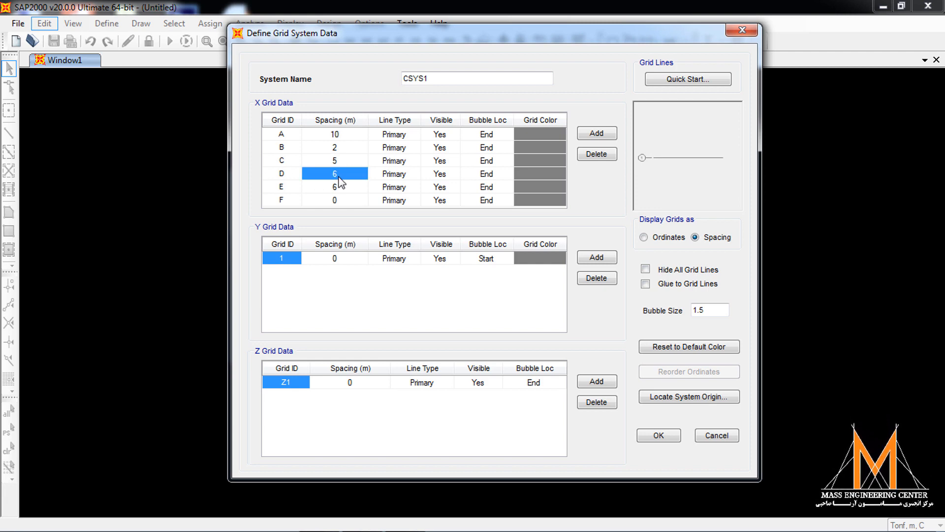
pyautogui.write('2')
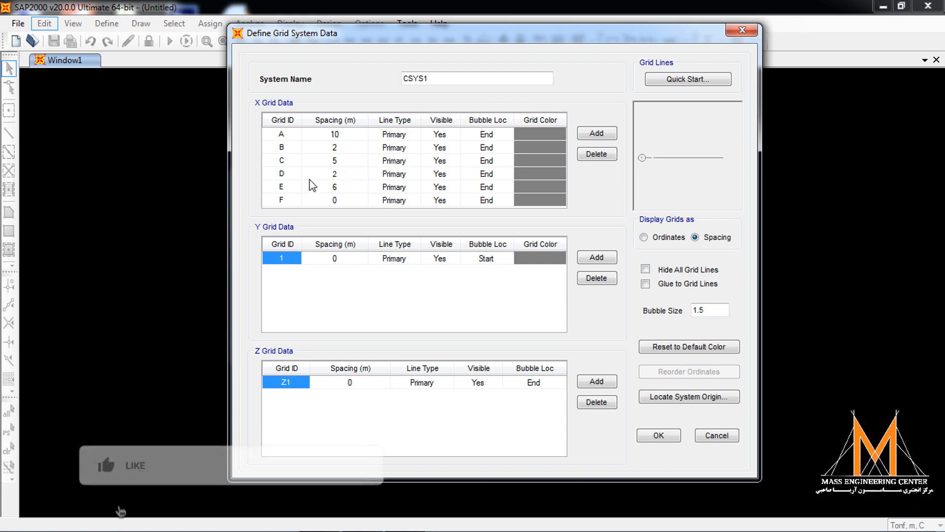
pyautogui.click(340, 189)
pyautogui.write('10')
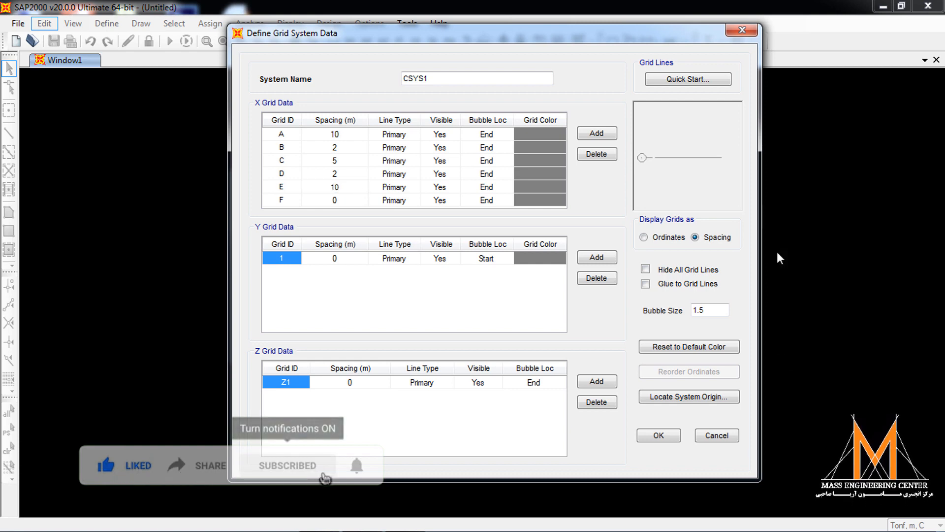
pyautogui.click(659, 435)
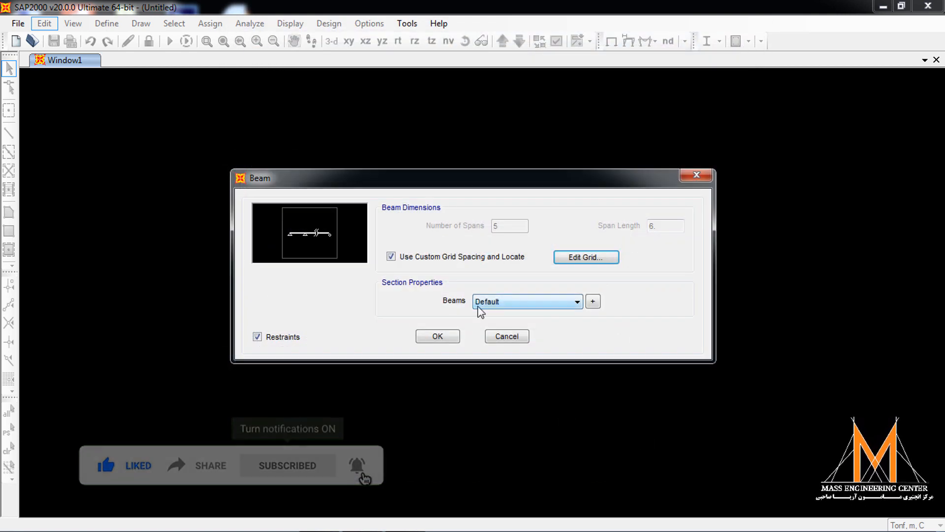
pyautogui.click(437, 338)
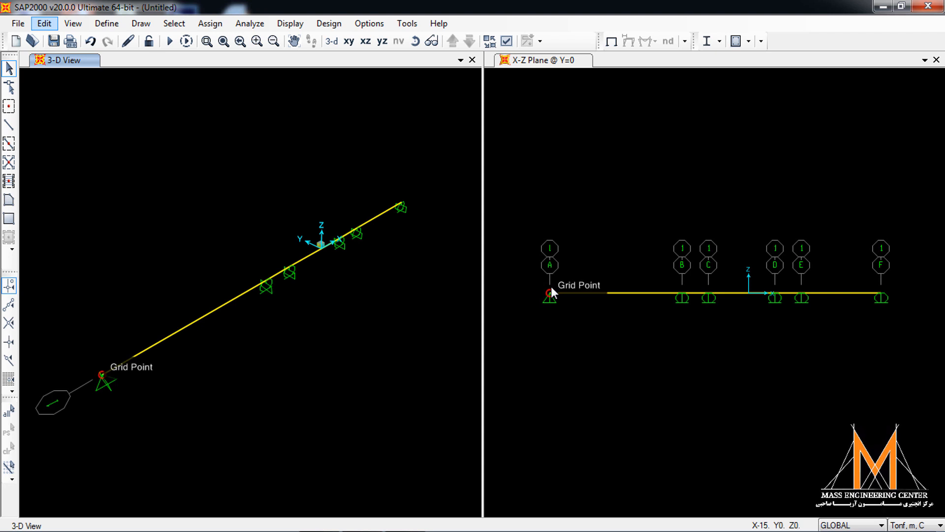
# - Close the 3-D view so that only the X-Z plane view of the whole beam remains
pyautogui.click(471, 61)
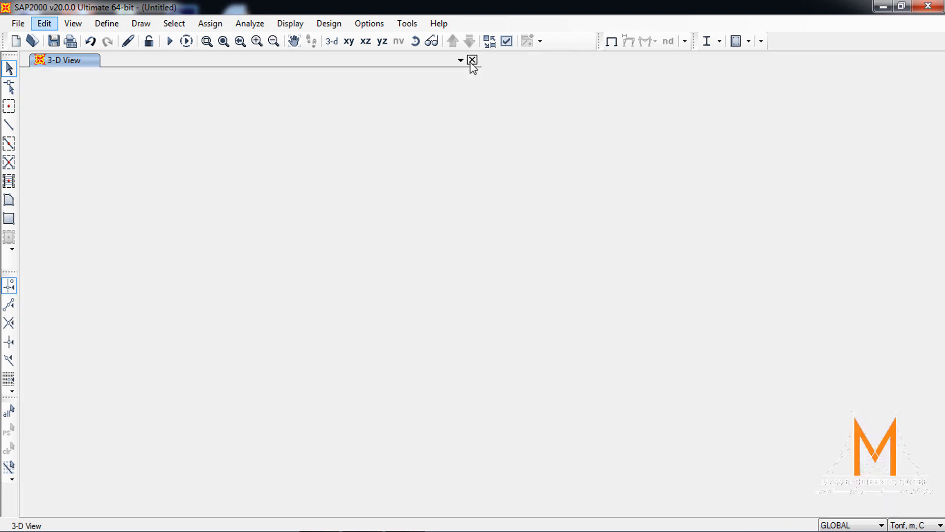
pyautogui.click(207, 41)
pyautogui.moveTo(63, 224); pyautogui.dragTo(458, 327)
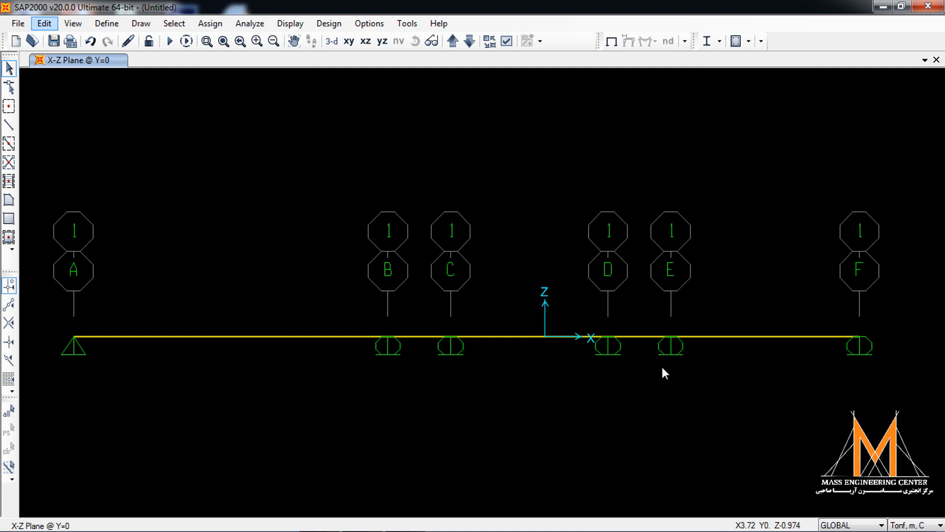
# - Edit the GLOBAL grid system as spacing and set the X spacing of grid line E to 10 m
pyautogui.rightClick(574, 384)
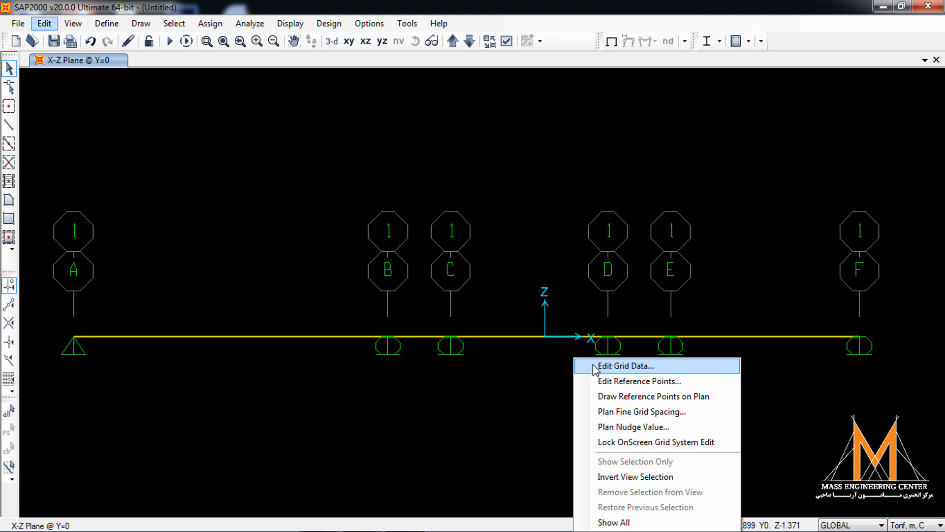
pyautogui.click(594, 366)
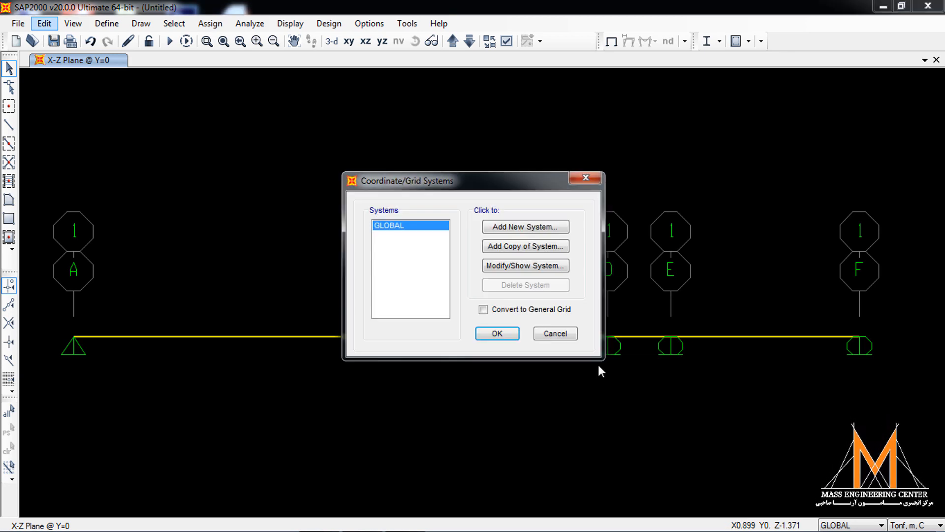
pyautogui.click(522, 268)
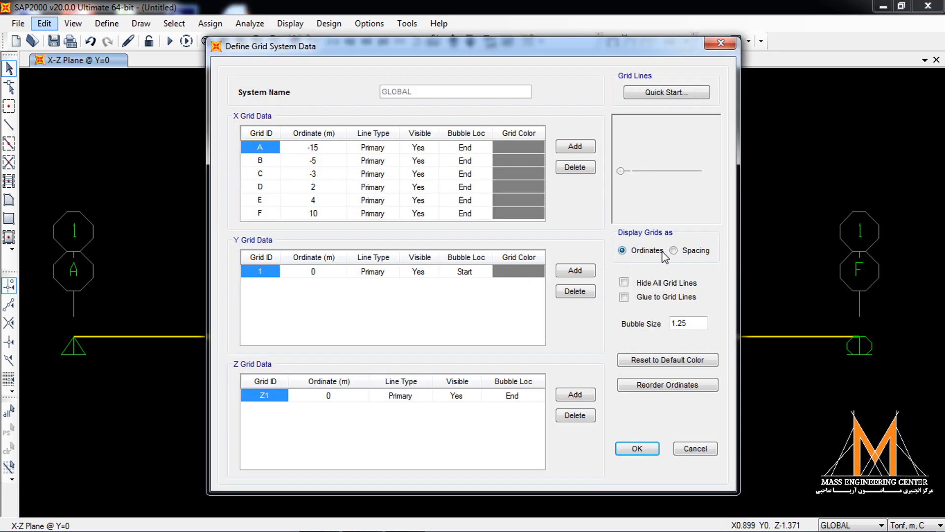
pyautogui.click(674, 250)
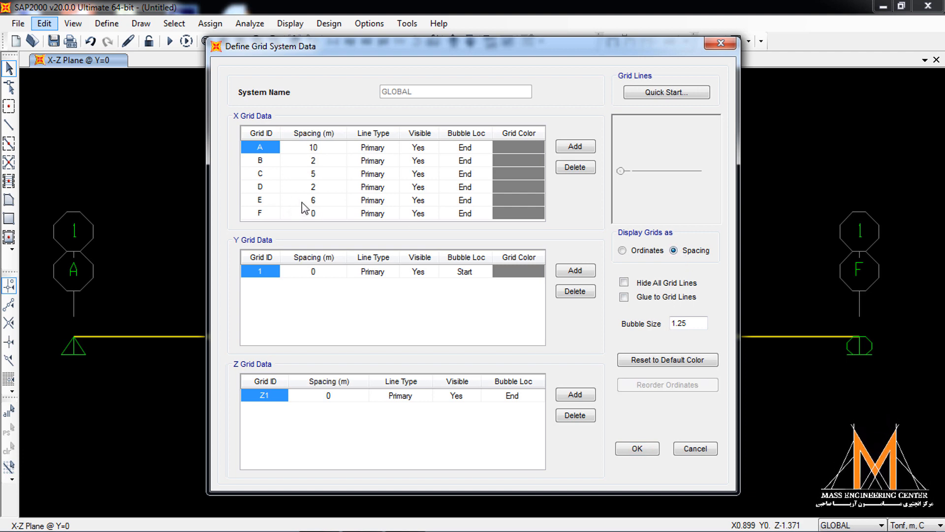
pyautogui.click(323, 202)
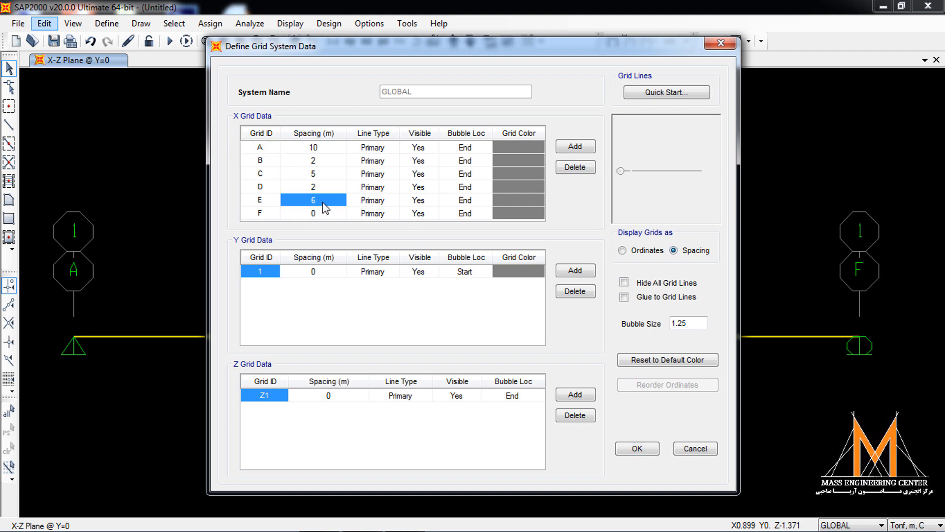
pyautogui.write('10')
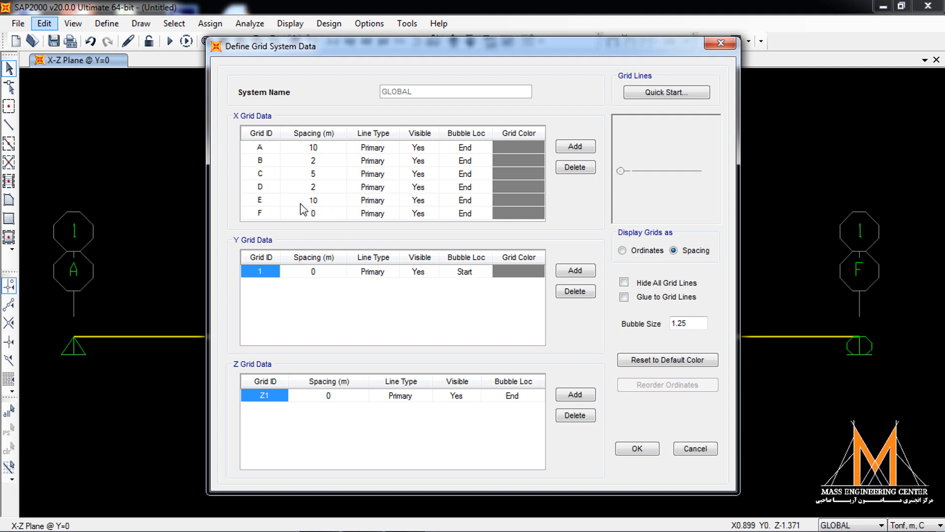
pyautogui.click(309, 189)
pyautogui.click(638, 447)
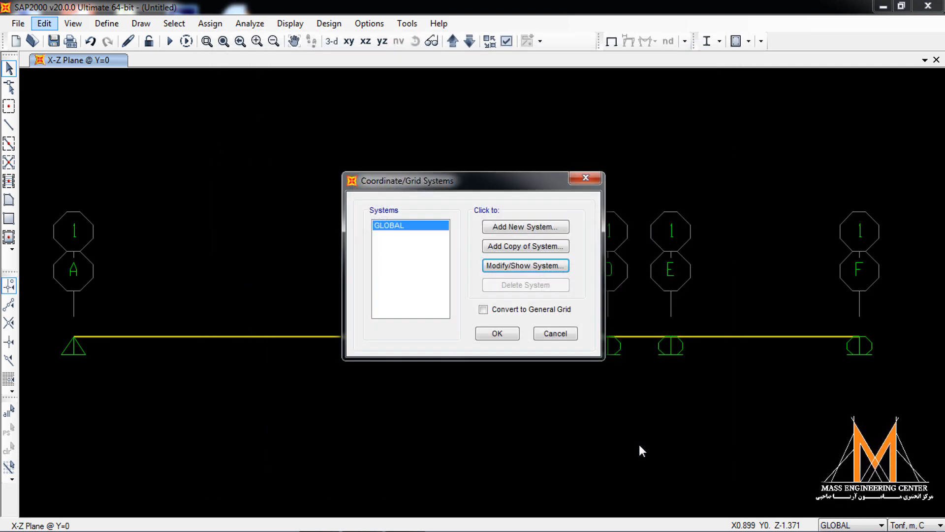
pyautogui.click(495, 335)
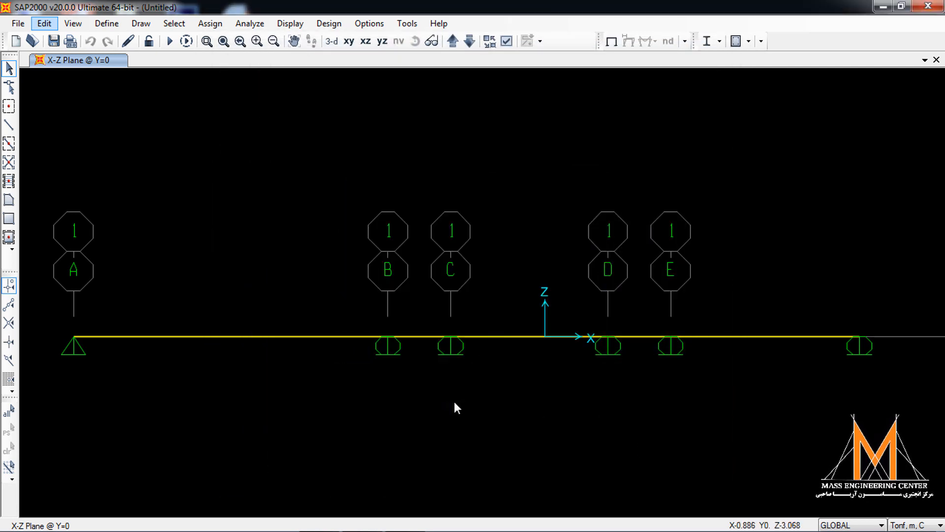
# - Move the beam's end support point by 4 m in X onto grid line F
pyautogui.click(223, 41)
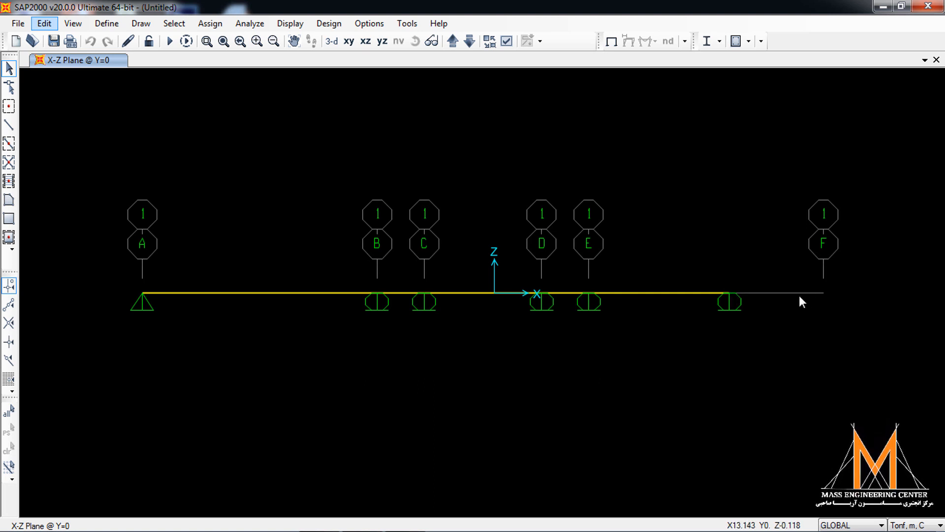
pyautogui.click(729, 293)
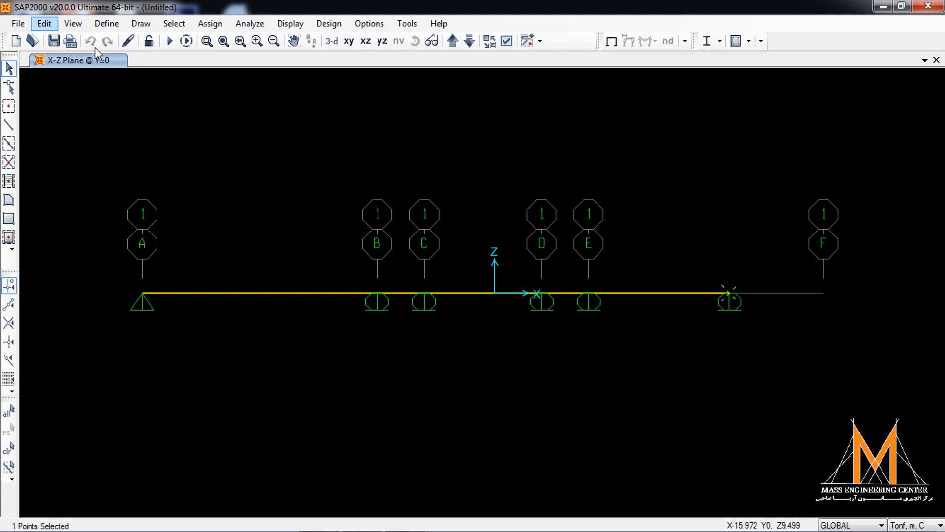
pyautogui.click(47, 25)
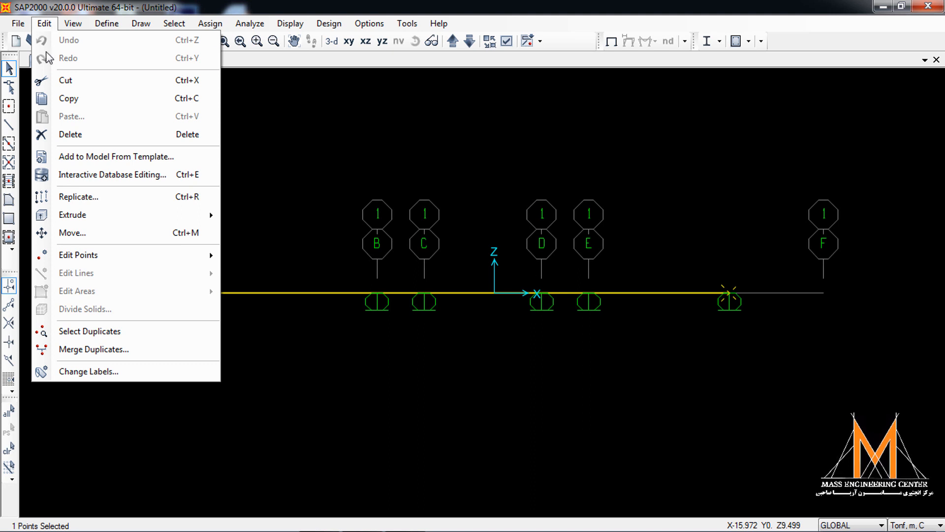
pyautogui.click(110, 237)
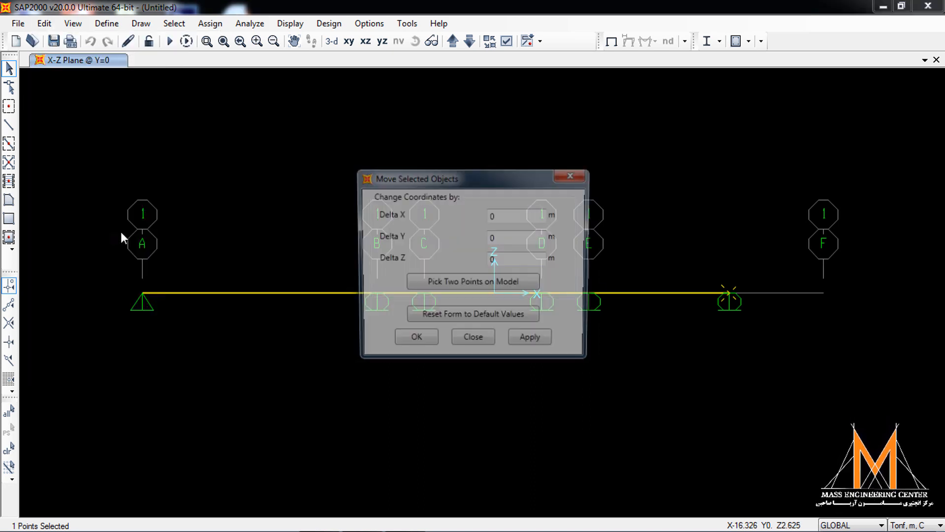
pyautogui.moveTo(458, 177); pyautogui.dragTo(268, 212)
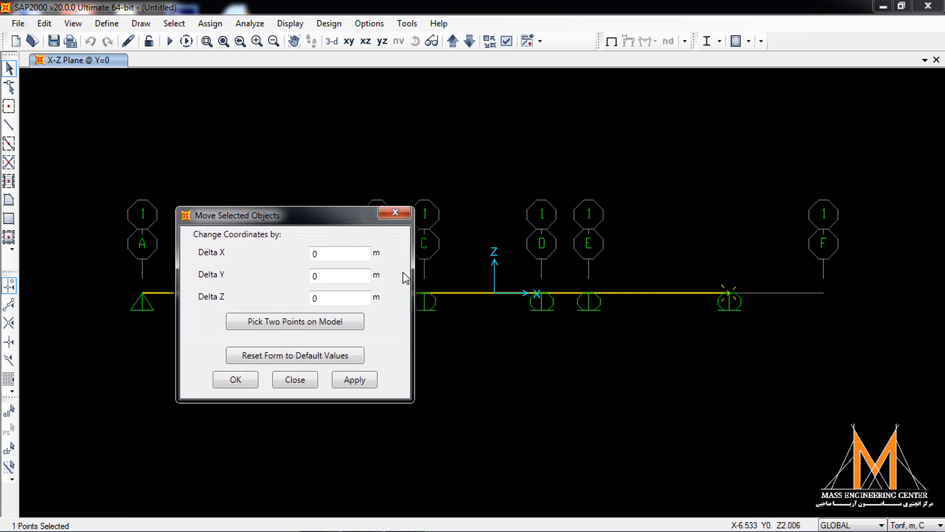
pyautogui.doubleClick(316, 254)
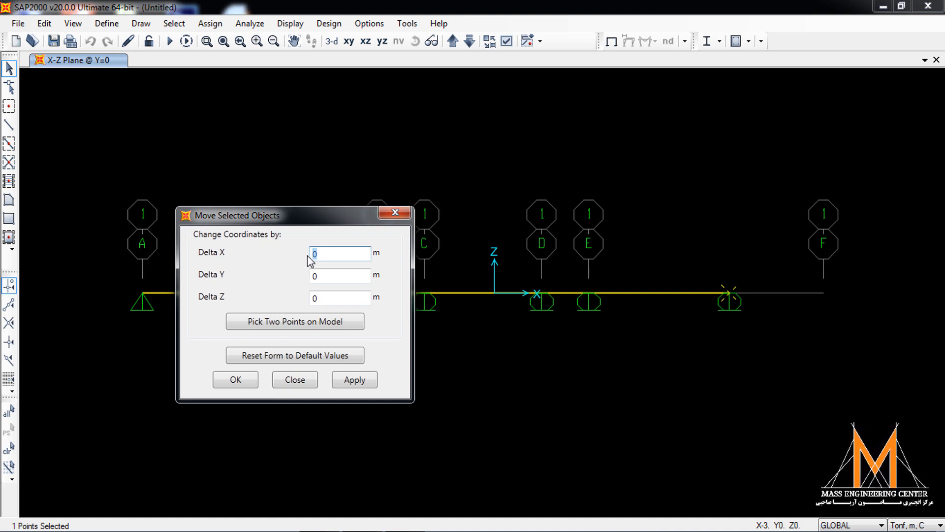
pyautogui.write('4')
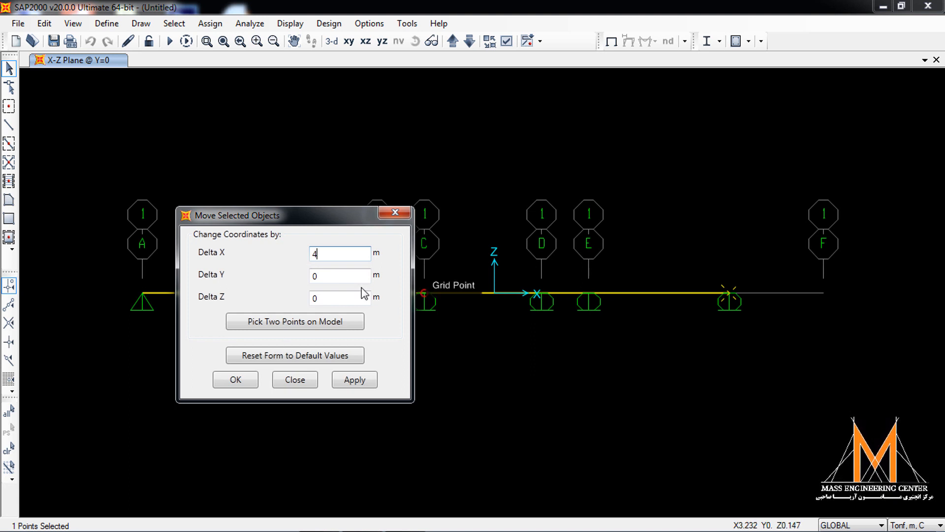
pyautogui.click(357, 382)
pyautogui.click(239, 382)
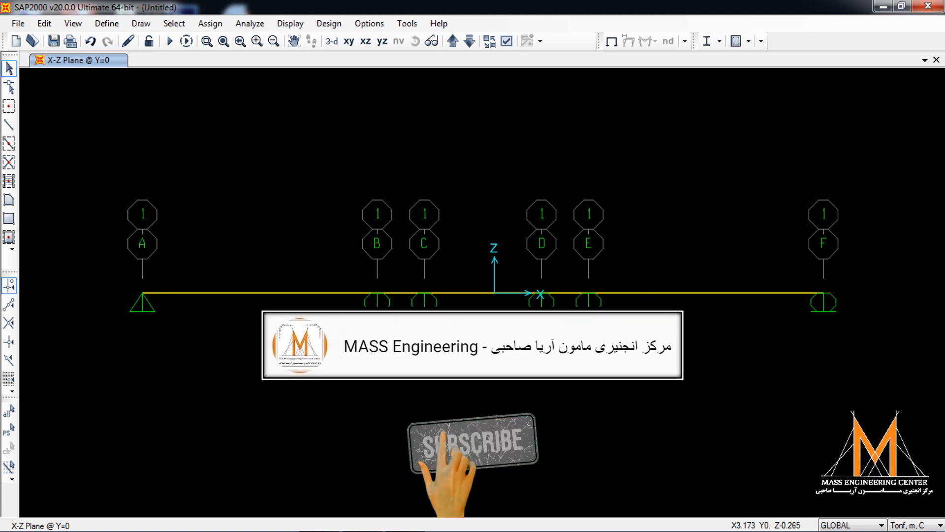
# - Remove all joint restraints from the beam's joints at grid lines C and D so they become free
pyautogui.click(424, 293)
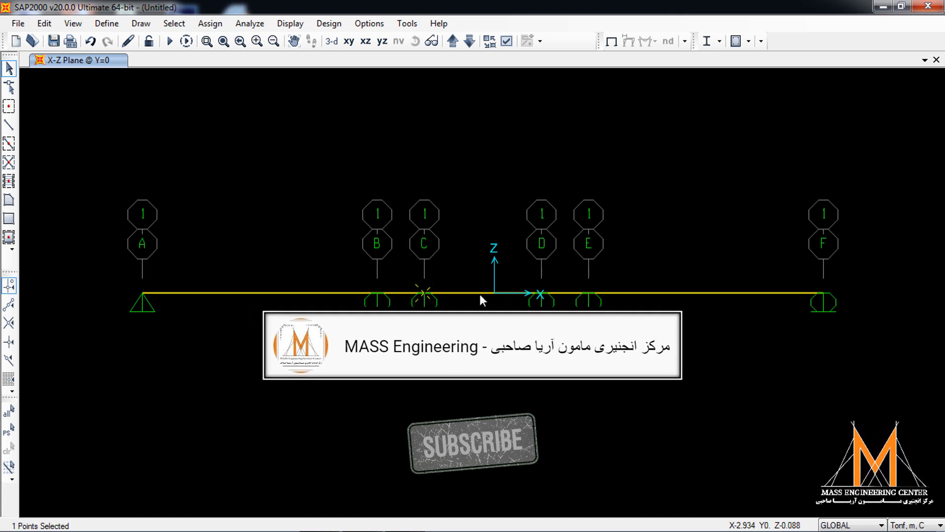
pyautogui.click(540, 293)
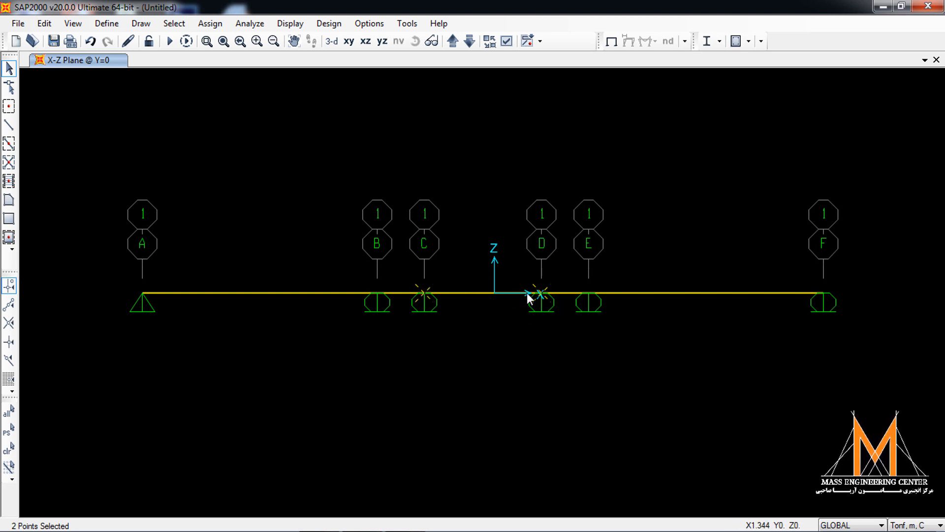
pyautogui.click(210, 23)
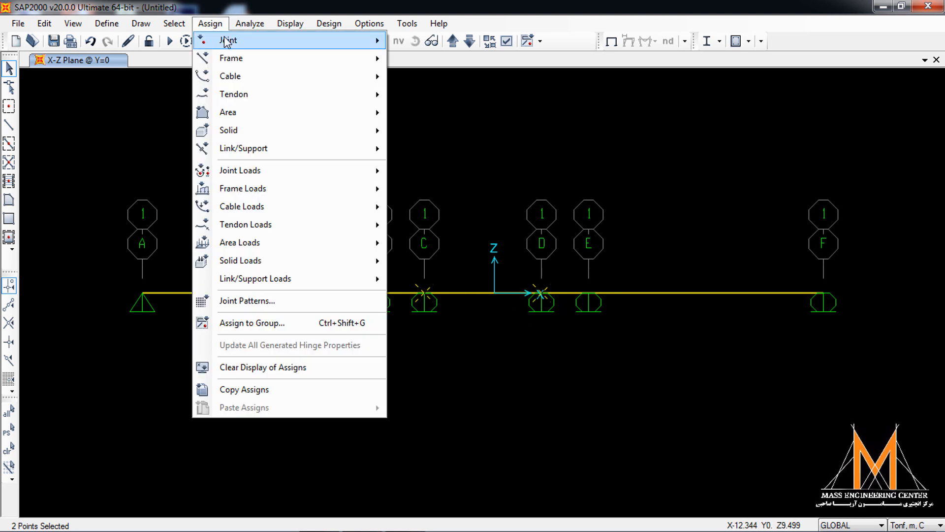
pyautogui.moveTo(226, 41)
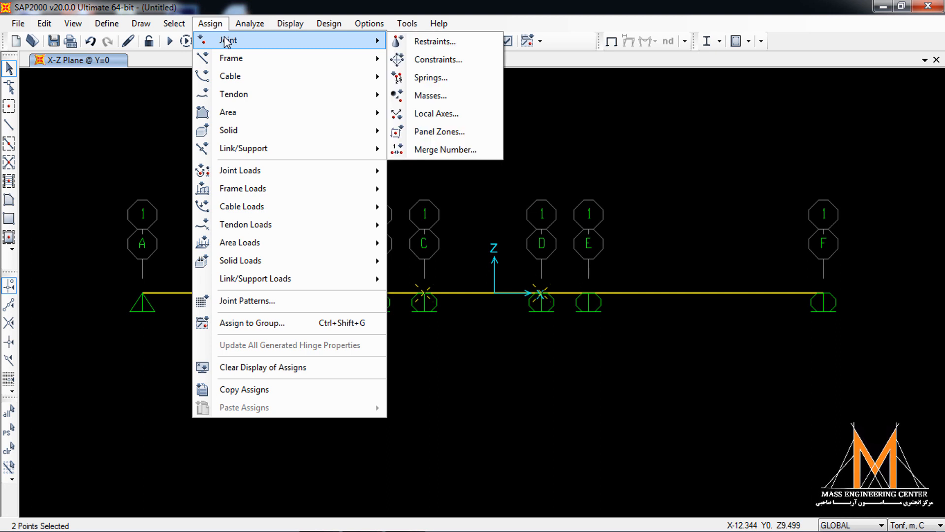
pyautogui.click(423, 44)
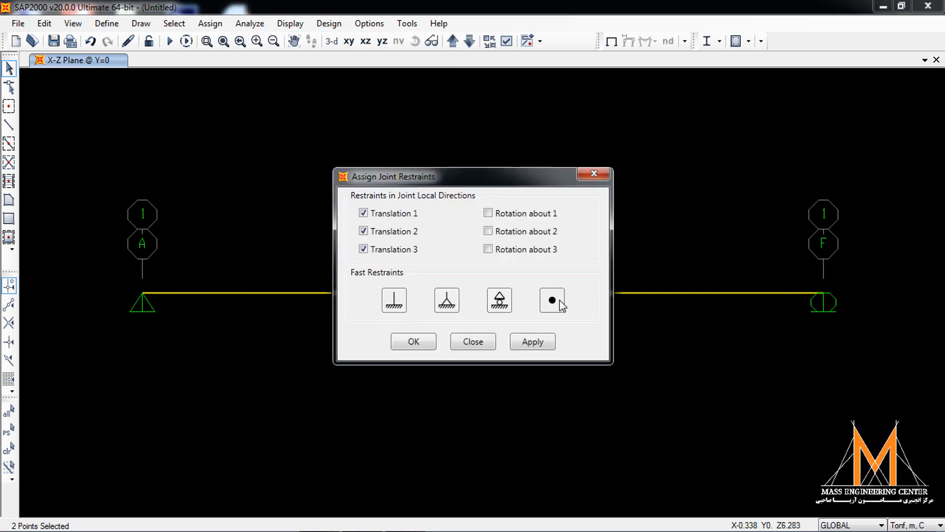
pyautogui.click(559, 300)
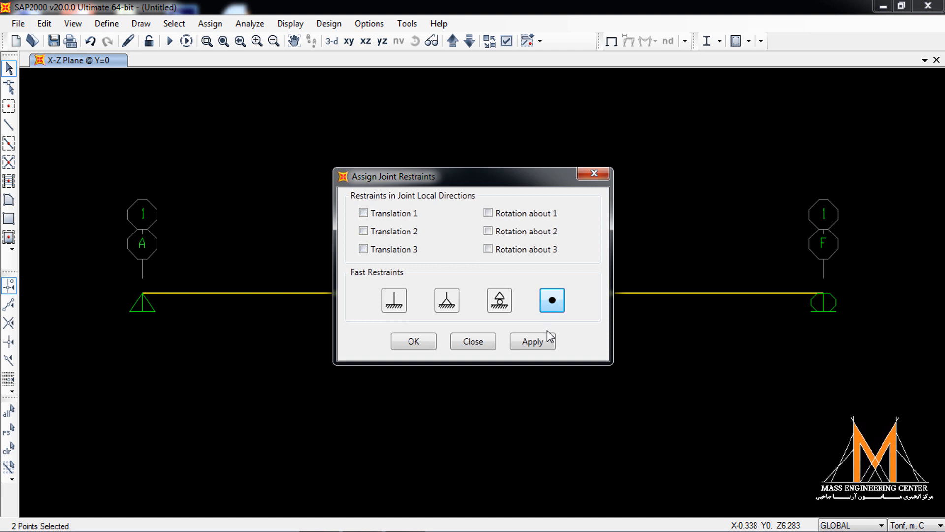
pyautogui.click(541, 341)
pyautogui.click(414, 341)
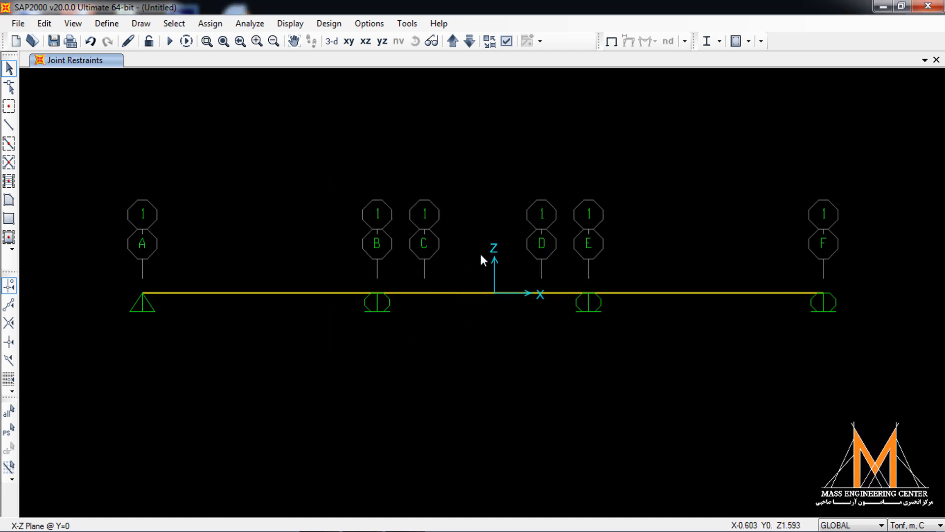
# - Release Moment 33 (Major) at both the start and end of the middle beam segment between grid lines C and D
pyautogui.moveTo(462, 315); pyautogui.dragTo(459, 321)
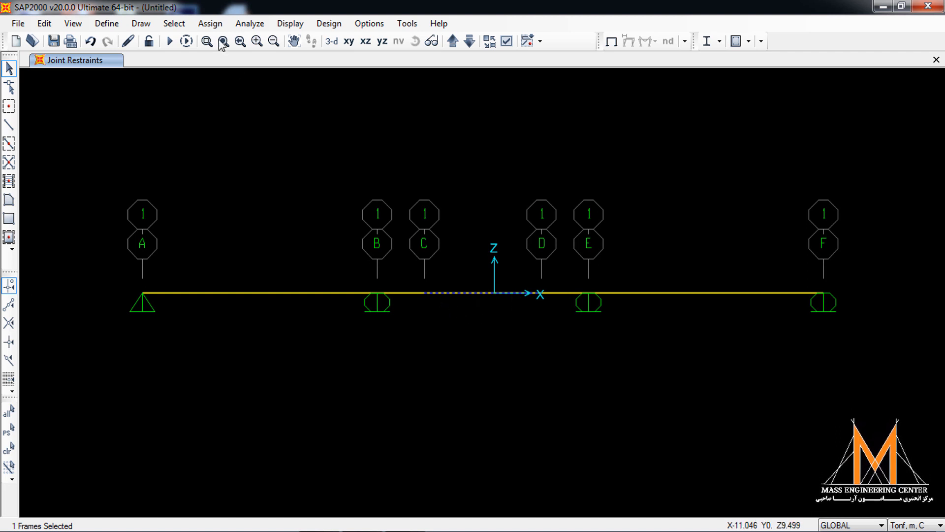
pyautogui.click(210, 24)
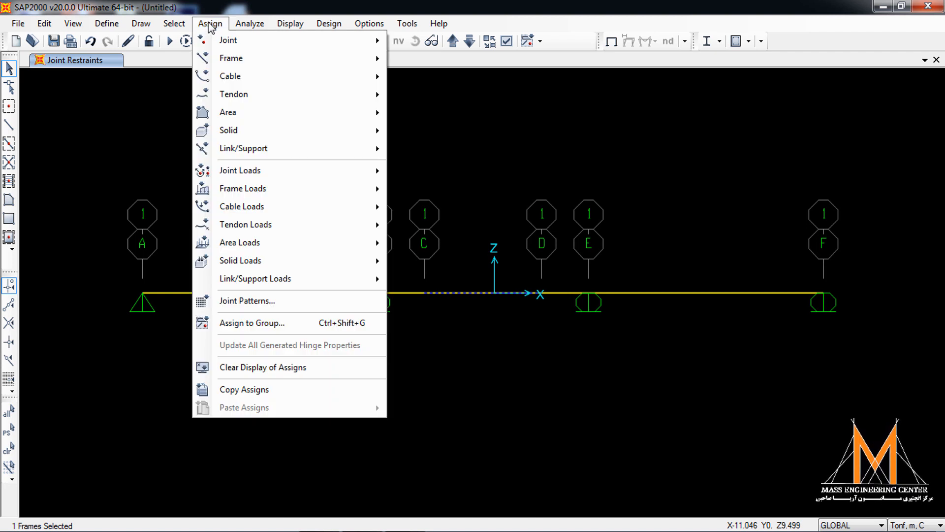
pyautogui.moveTo(264, 58)
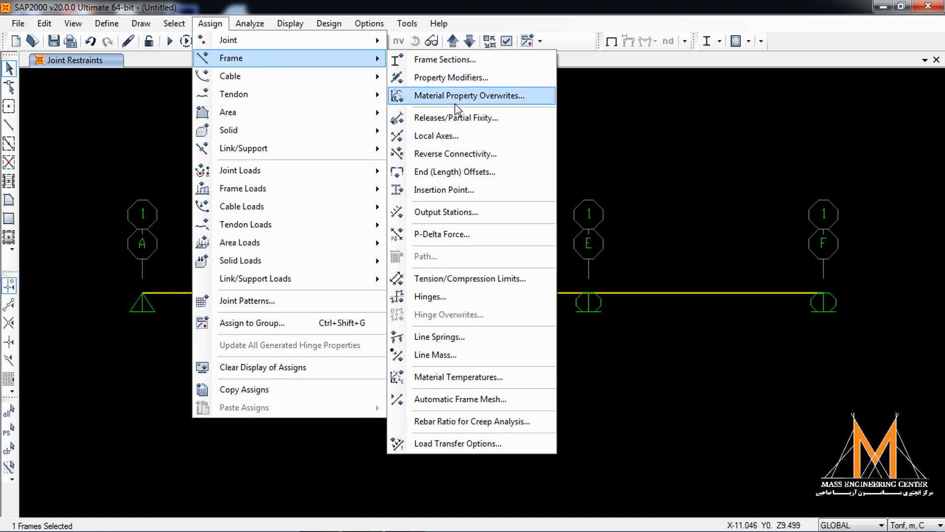
pyautogui.click(453, 118)
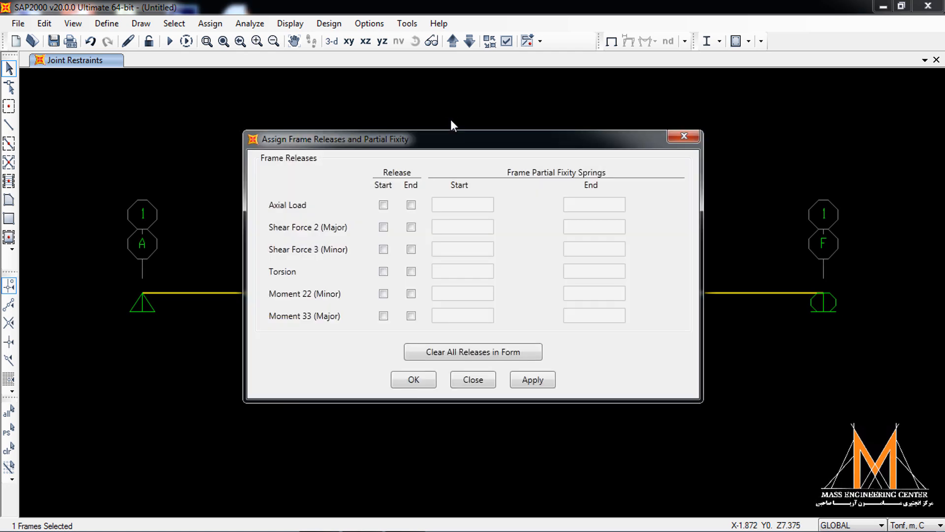
pyautogui.moveTo(427, 143); pyautogui.dragTo(207, 112)
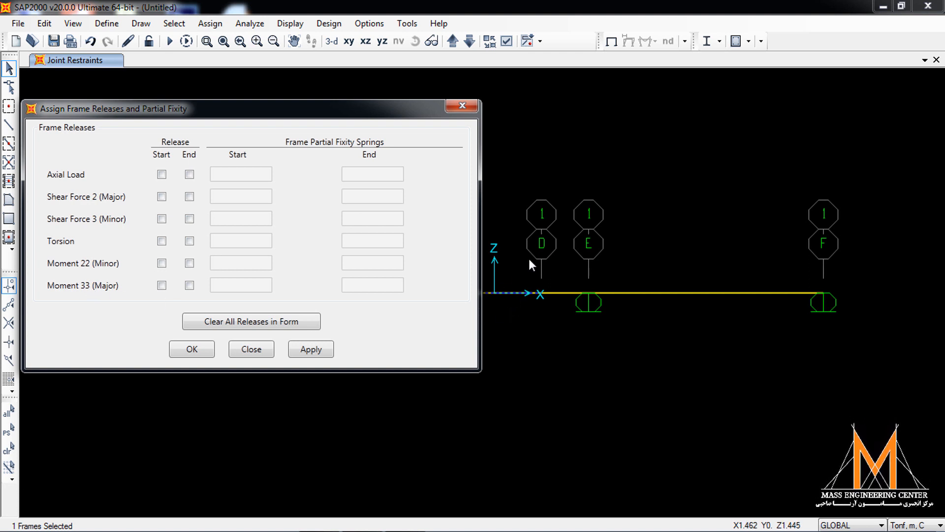
pyautogui.click(162, 285)
pyautogui.click(189, 285)
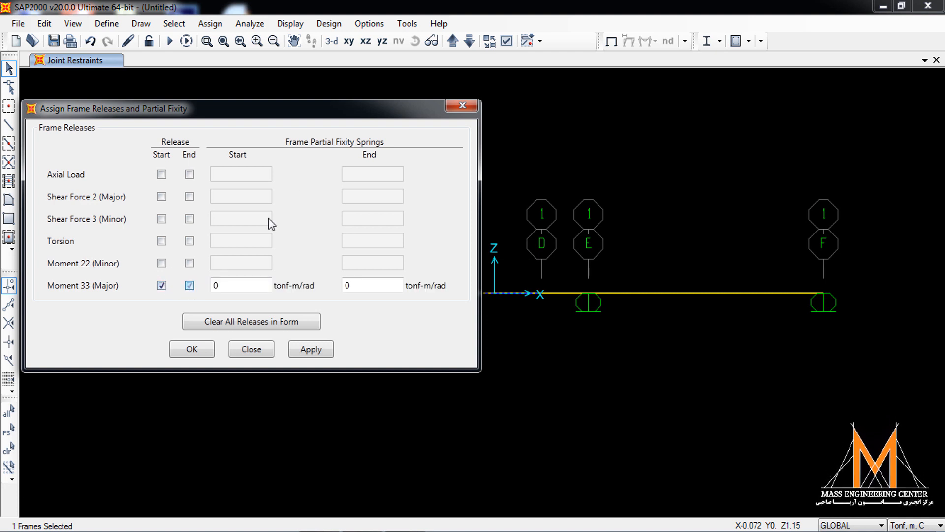
pyautogui.moveTo(323, 122); pyautogui.dragTo(253, 142)
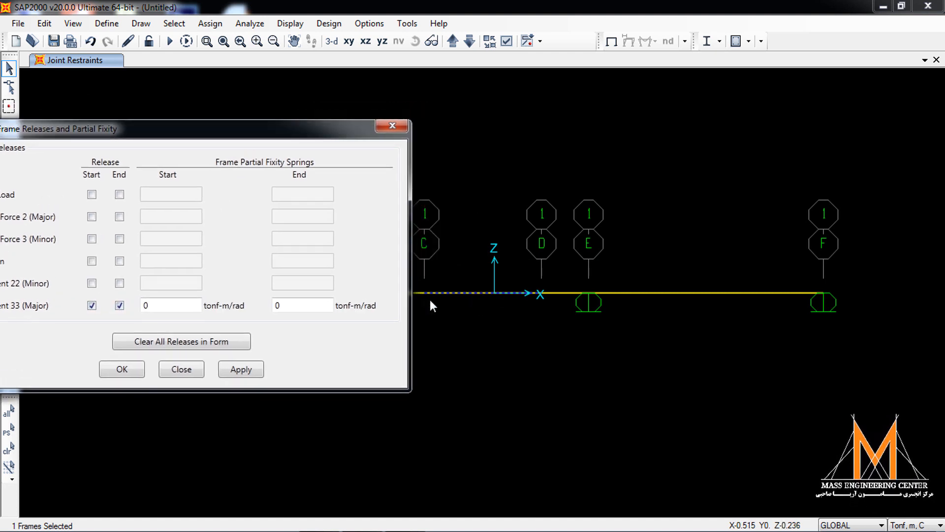
pyautogui.moveTo(170, 131); pyautogui.dragTo(230, 119)
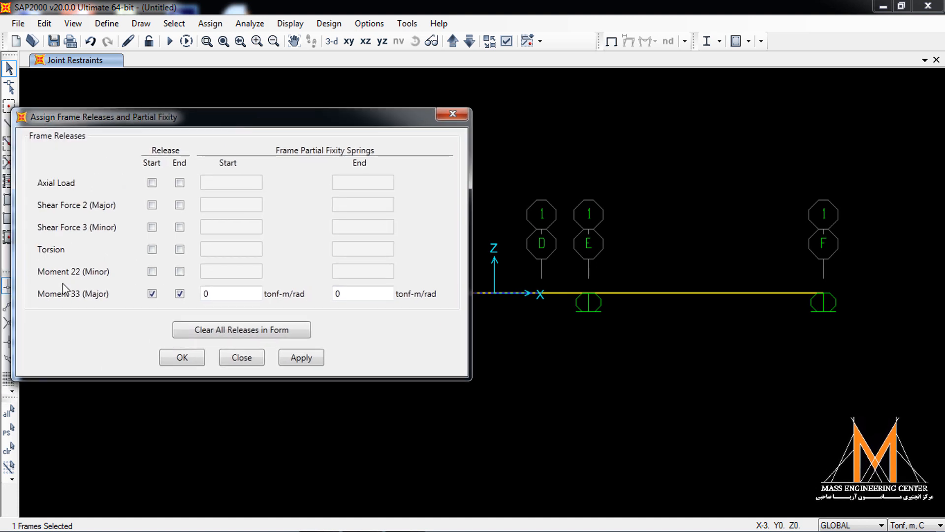
pyautogui.click(301, 358)
pyautogui.click(183, 358)
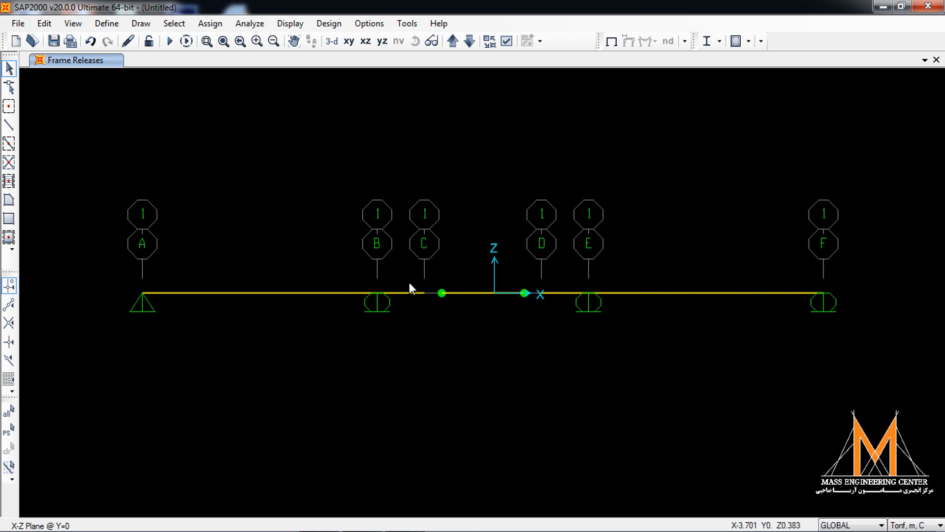
# - Release Moment 33 (Major) only at the end of the beam segment between grid lines B and C
pyautogui.click(400, 302)
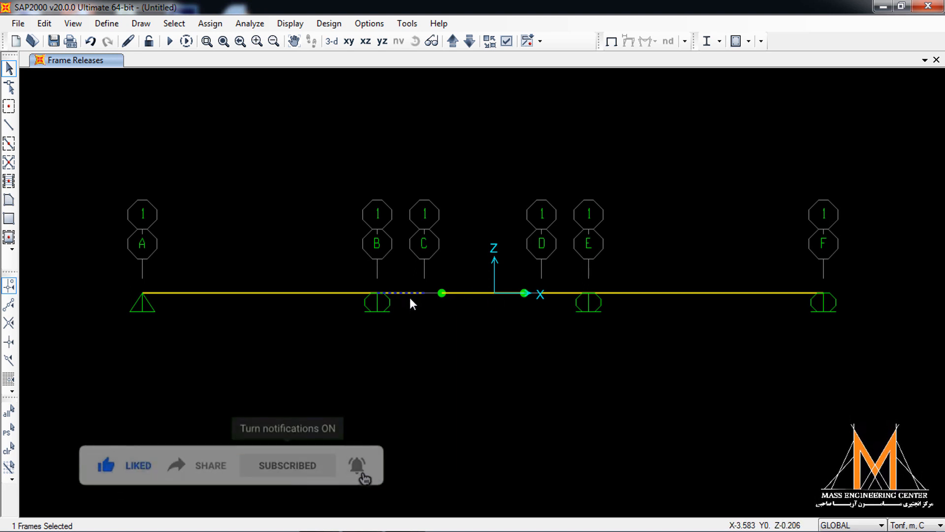
pyautogui.click(211, 25)
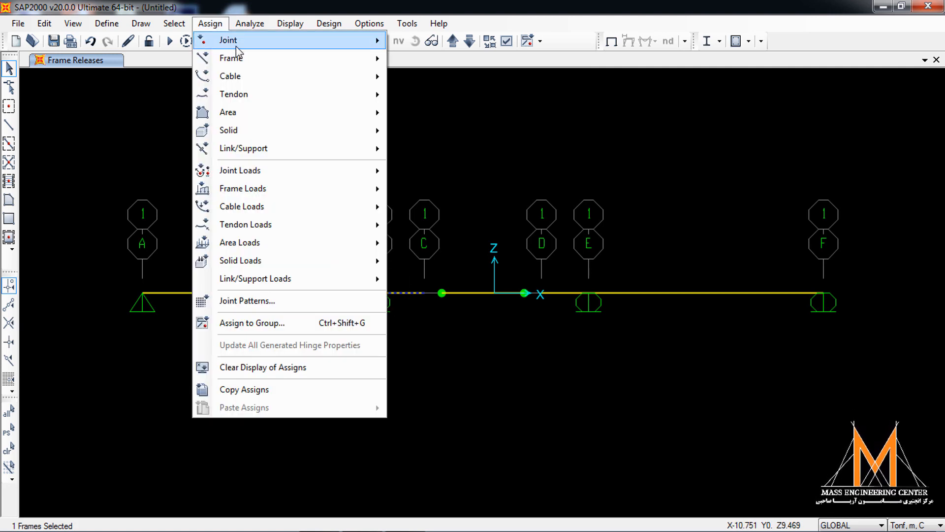
pyautogui.moveTo(231, 58)
pyautogui.click(450, 116)
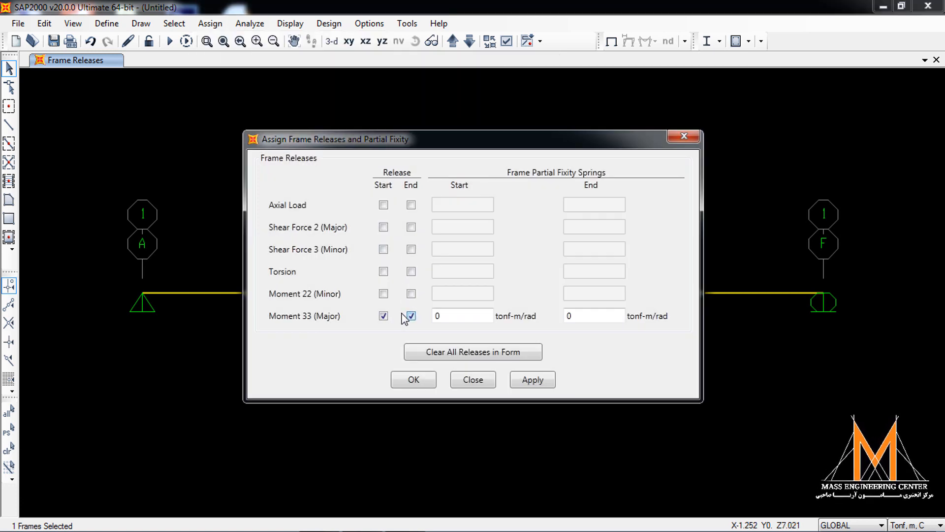
pyautogui.click(383, 316)
pyautogui.moveTo(462, 144); pyautogui.dragTo(177, 151)
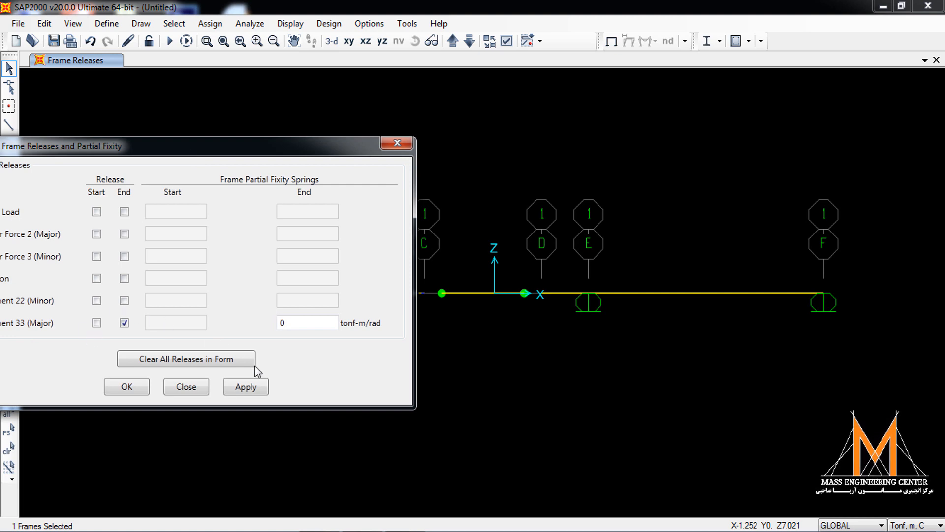
pyautogui.click(246, 387)
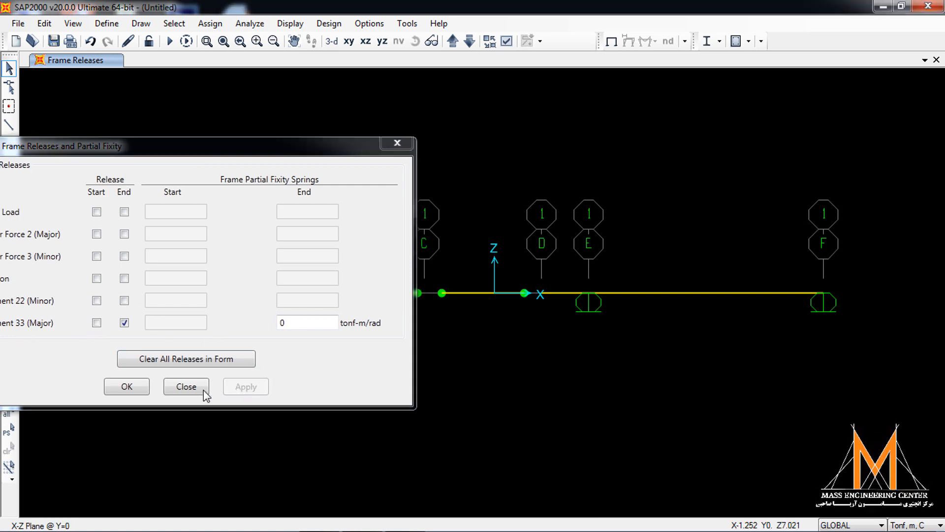
pyautogui.click(143, 386)
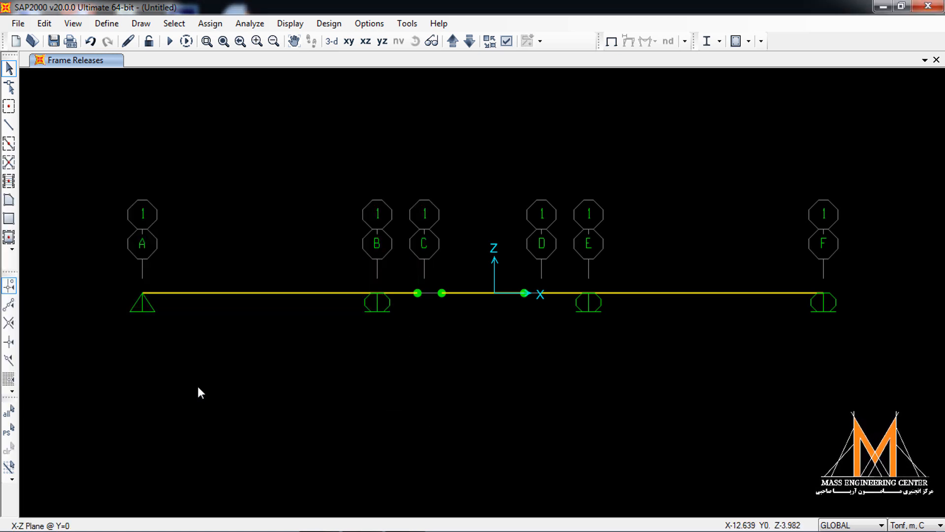
# - Release Moment 33 (Major) only at the start of the beam segment between grid lines D and E
pyautogui.click(551, 293)
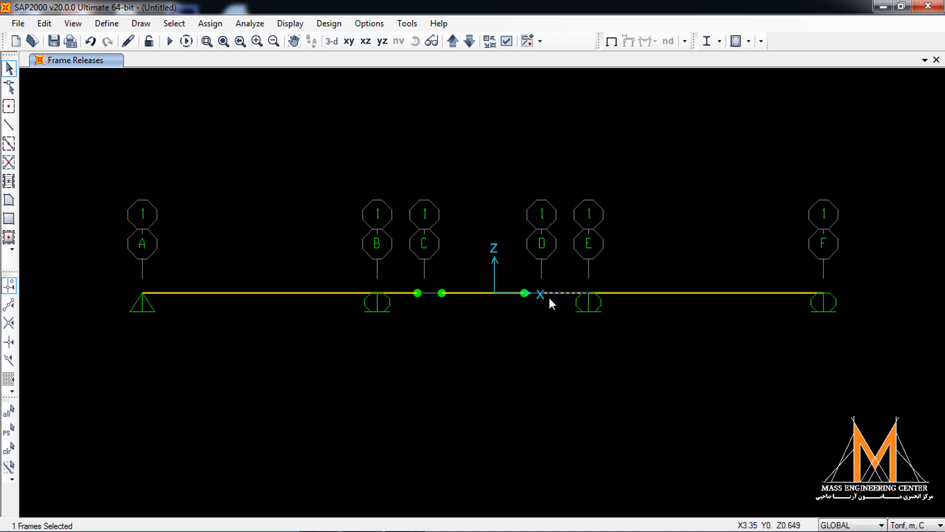
pyautogui.click(210, 23)
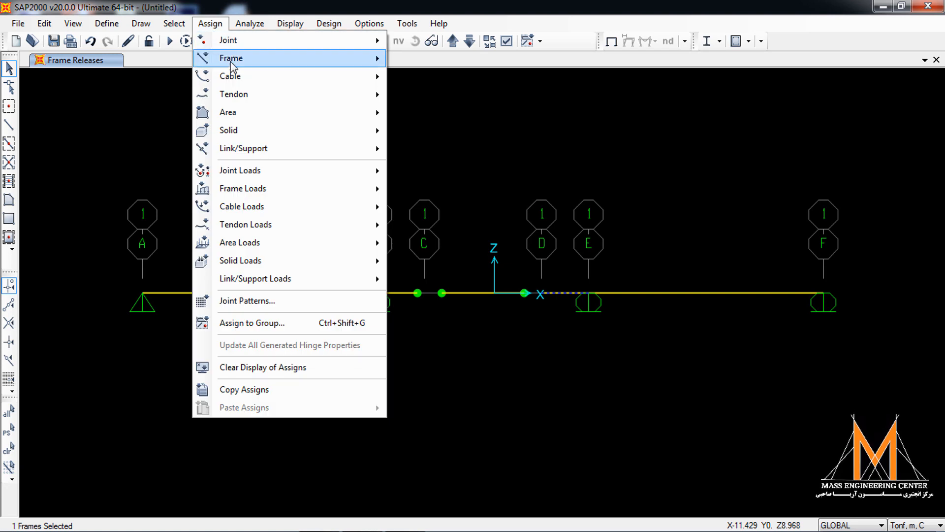
pyautogui.moveTo(232, 58)
pyautogui.click(458, 121)
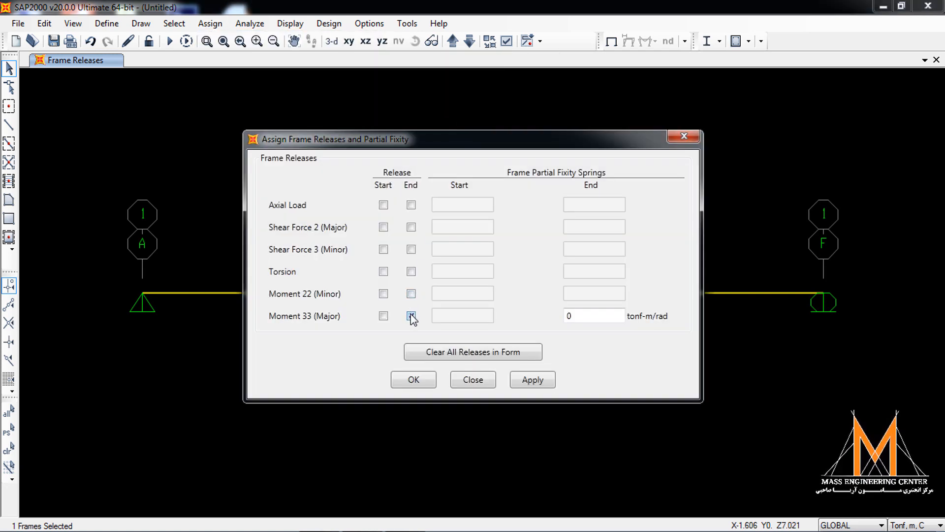
pyautogui.click(411, 316)
pyautogui.click(384, 316)
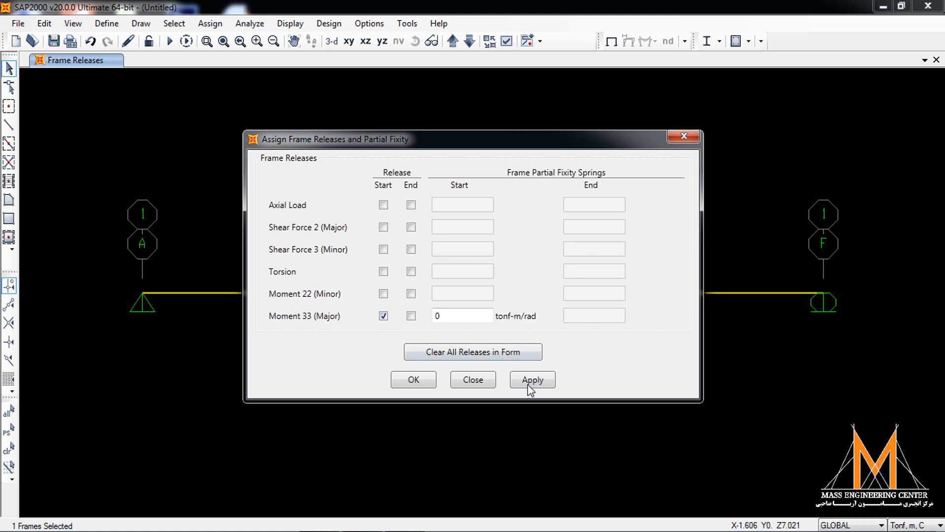
pyautogui.click(420, 381)
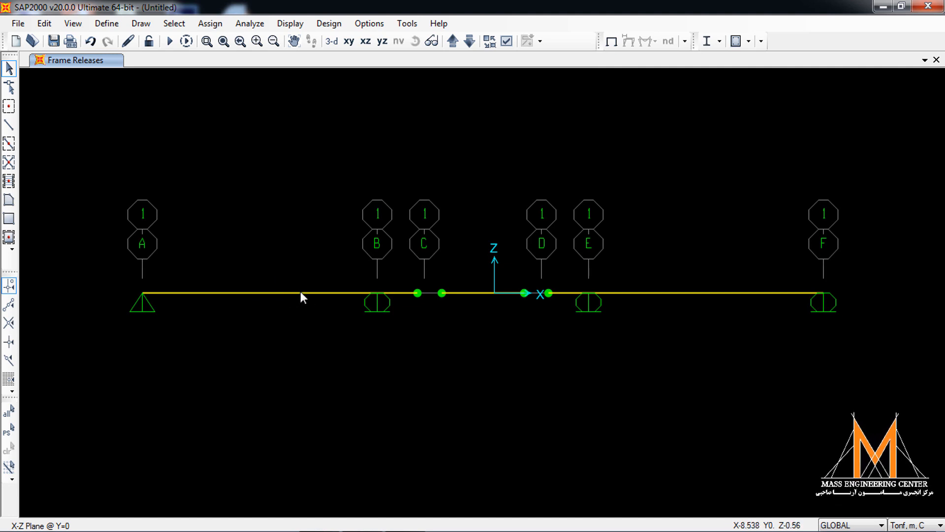
# - Display the frame labels and the joint labels on the beam in the X-Z plane view
pyautogui.click(506, 42)
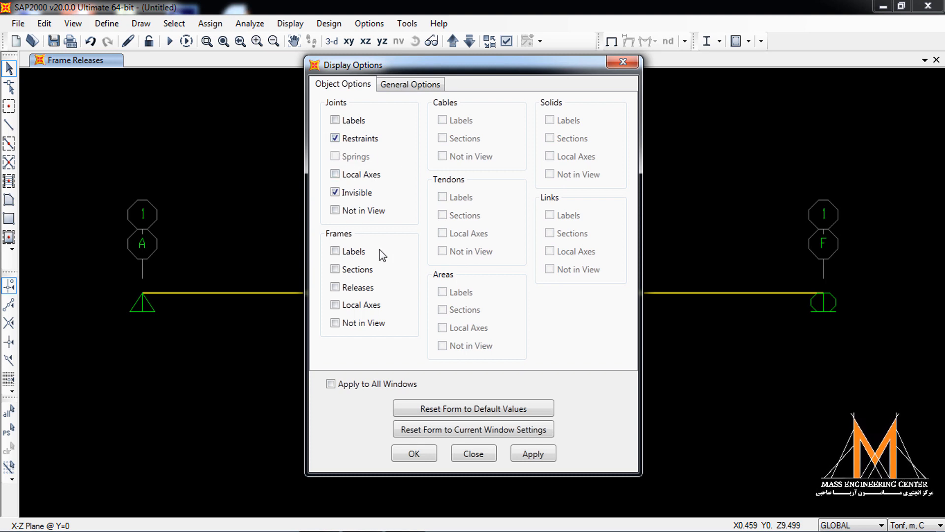
pyautogui.click(336, 252)
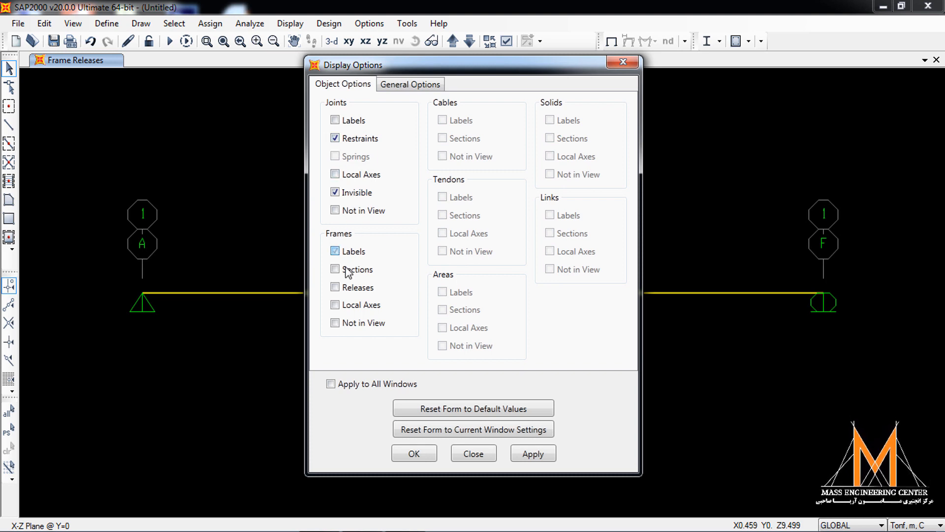
pyautogui.click(543, 452)
pyautogui.moveTo(477, 63); pyautogui.dragTo(515, 406)
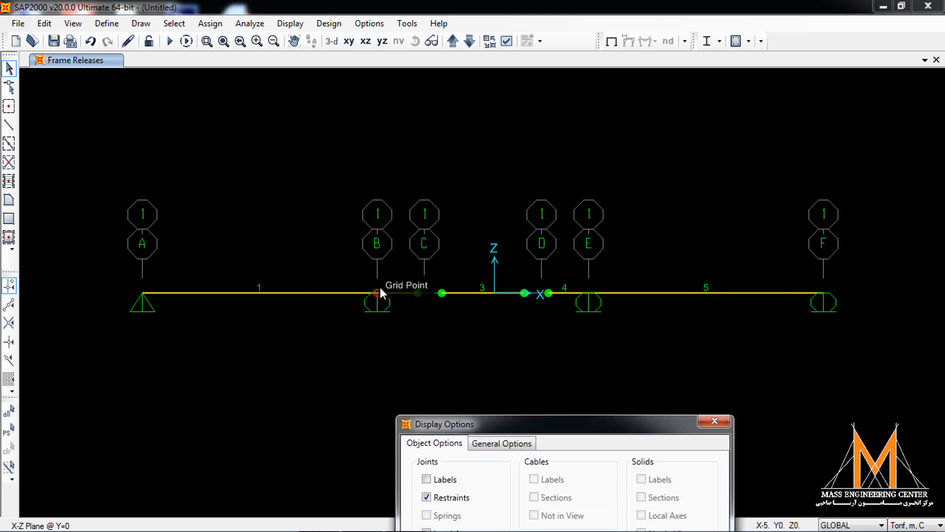
pyautogui.moveTo(601, 431); pyautogui.dragTo(579, 146)
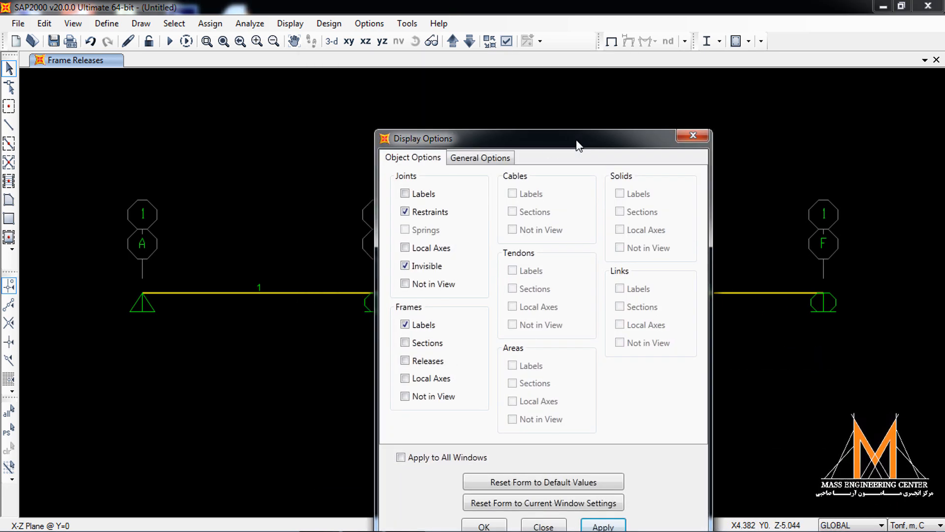
pyautogui.click(414, 196)
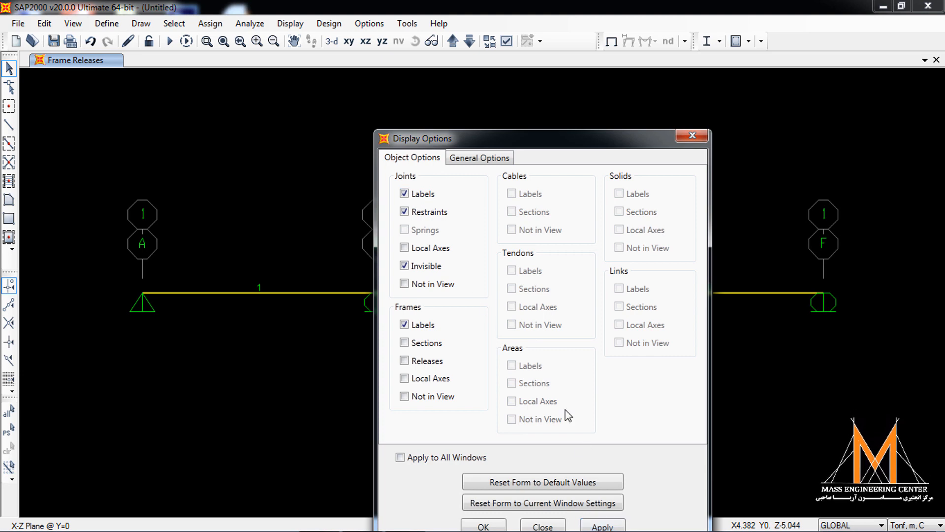
pyautogui.click(602, 526)
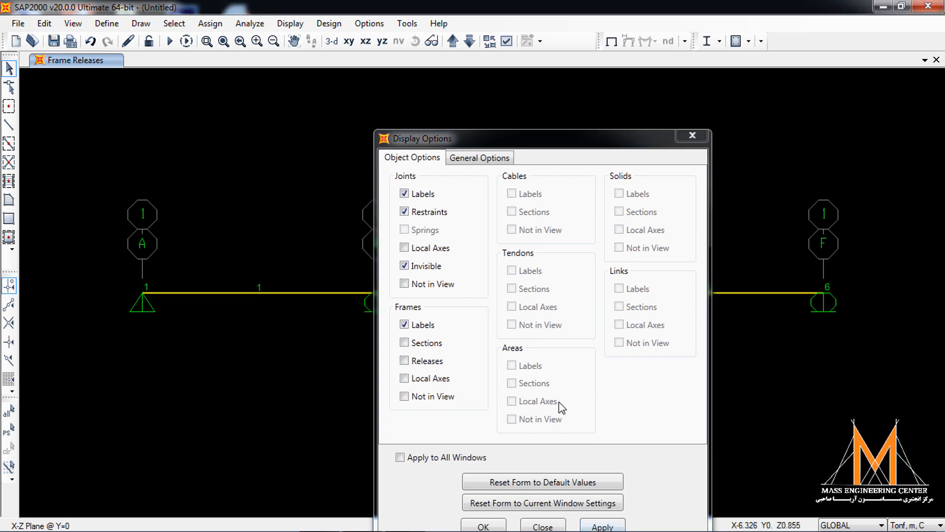
# - Hide the frame labels so only the joint labels are shown, and clear the display of the frame release assignments
pyautogui.click(422, 326)
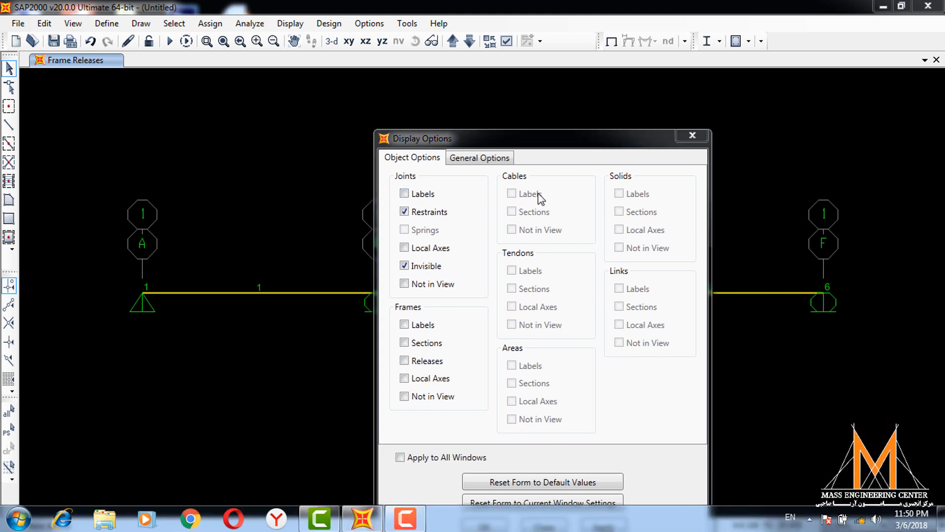
pyautogui.moveTo(523, 144); pyautogui.dragTo(539, 39)
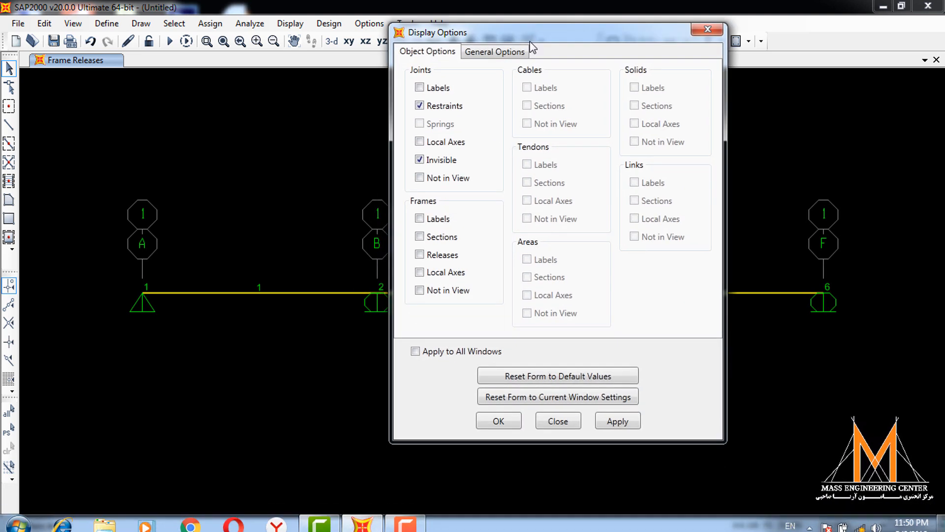
pyautogui.click(441, 224)
pyautogui.click(446, 222)
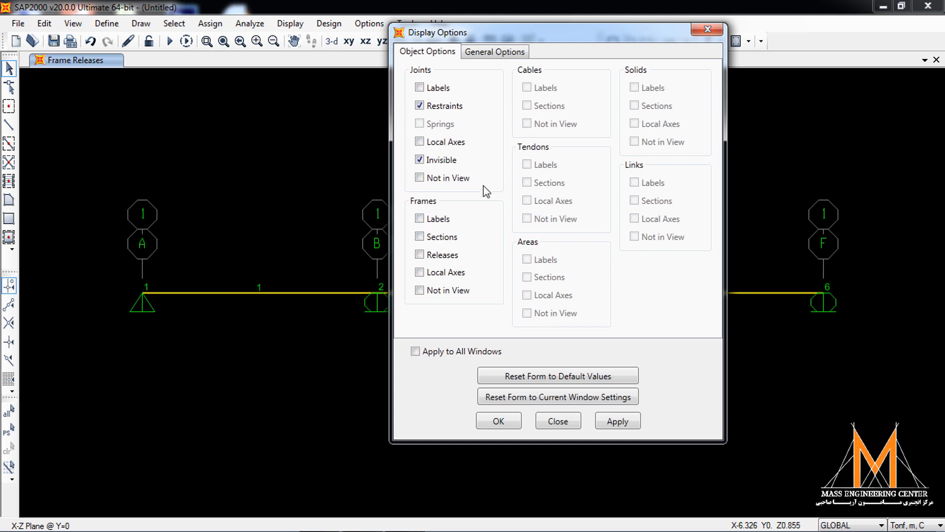
pyautogui.click(420, 87)
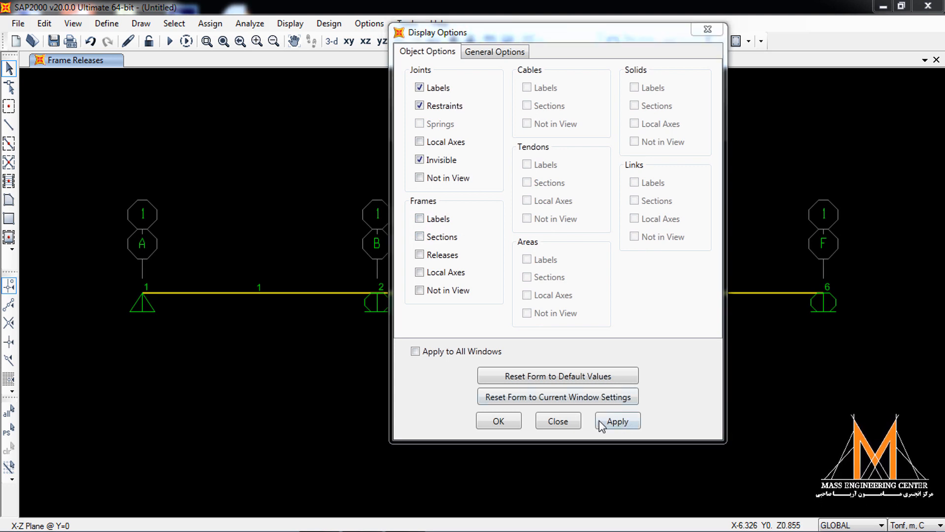
pyautogui.click(517, 423)
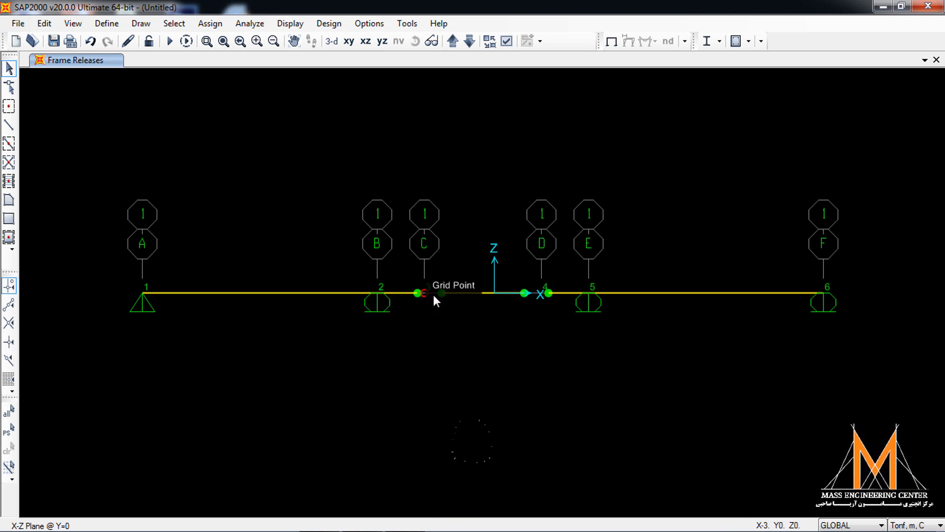
pyautogui.click(210, 24)
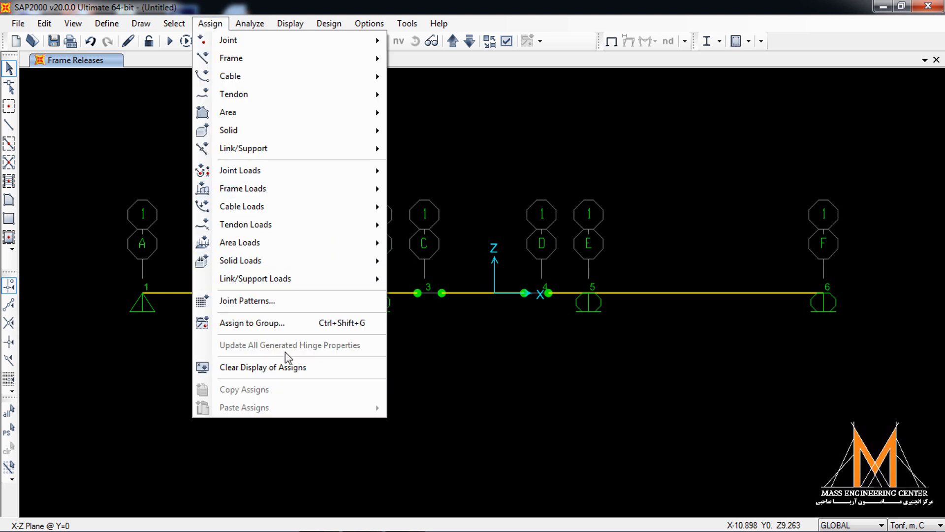
pyautogui.click(284, 373)
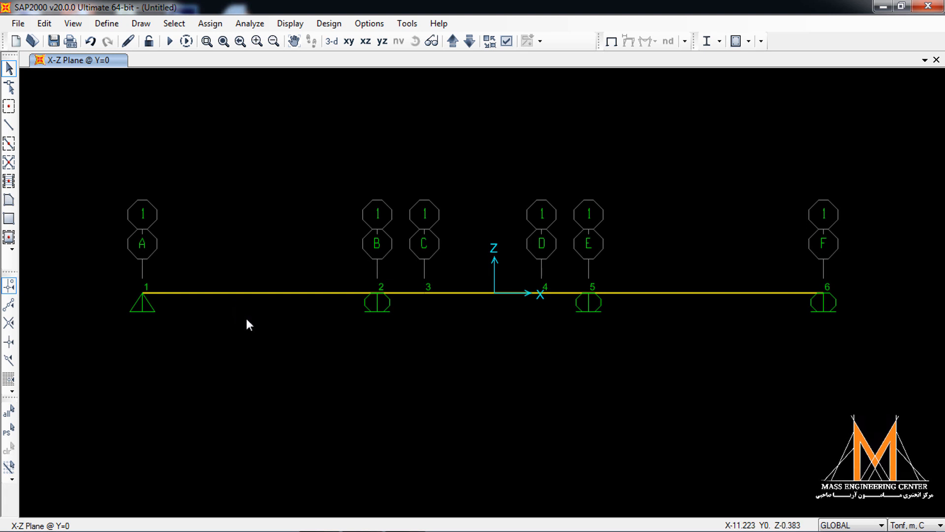
# - Begin a distributed frame load on the beam segment between grid lines A and B, using absolute distances from End-I
pyautogui.moveTo(296, 240); pyautogui.dragTo(206, 340)
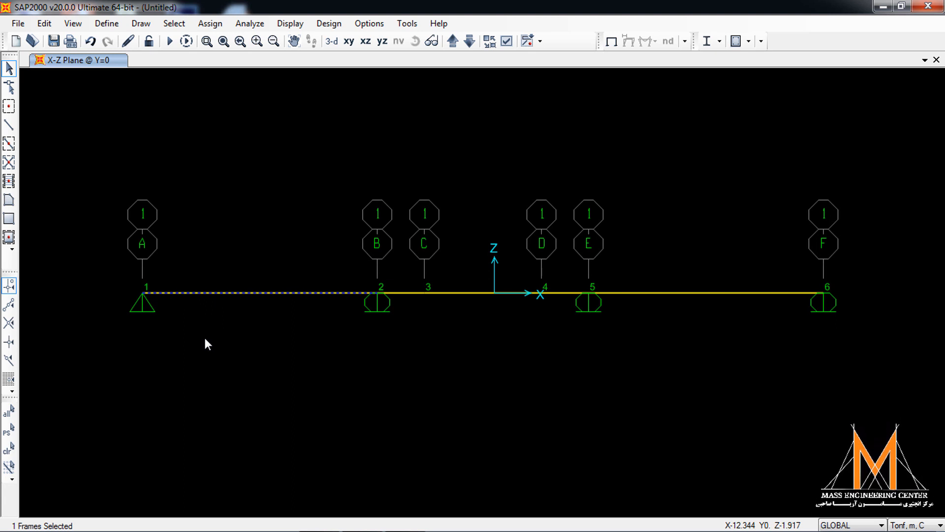
pyautogui.click(209, 23)
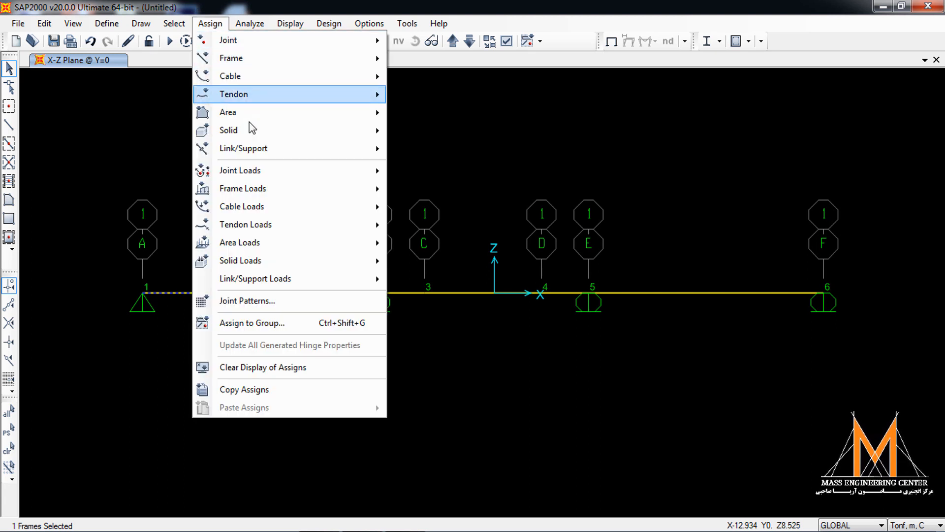
pyautogui.moveTo(271, 185)
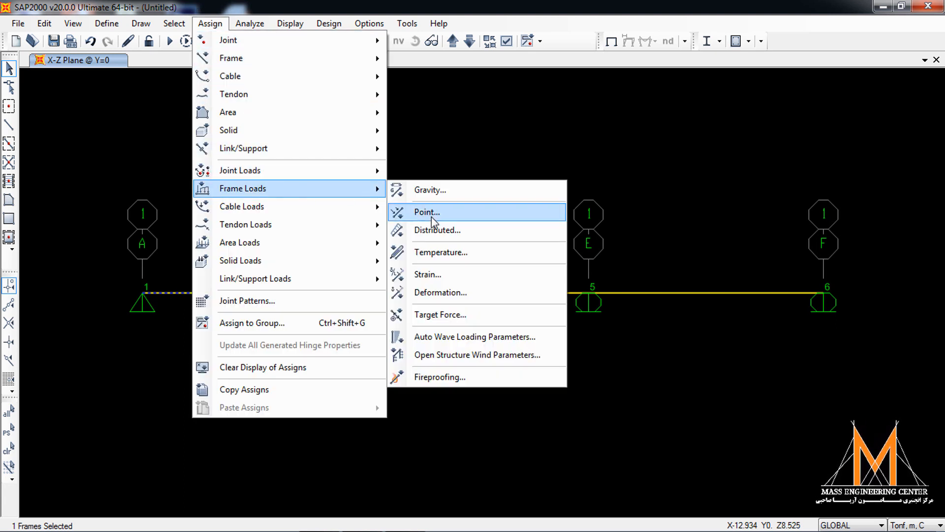
pyautogui.click(440, 234)
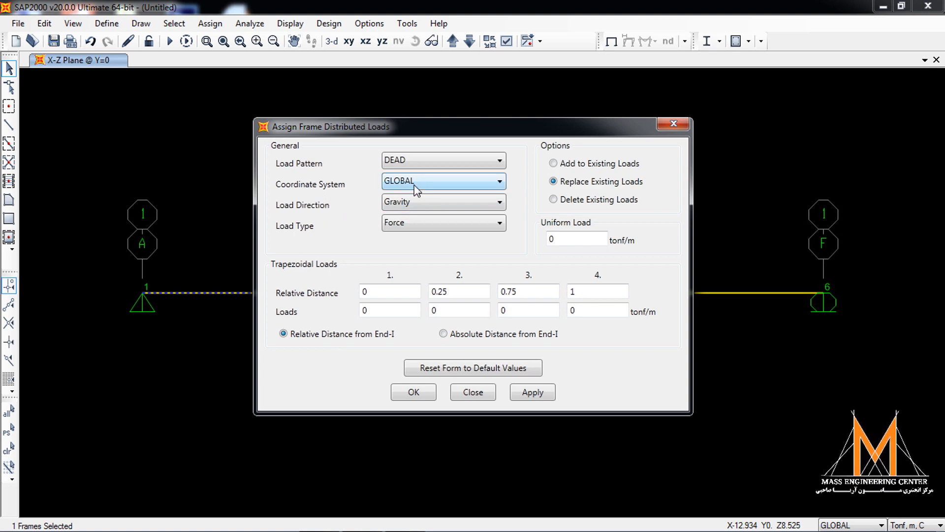
pyautogui.click(472, 335)
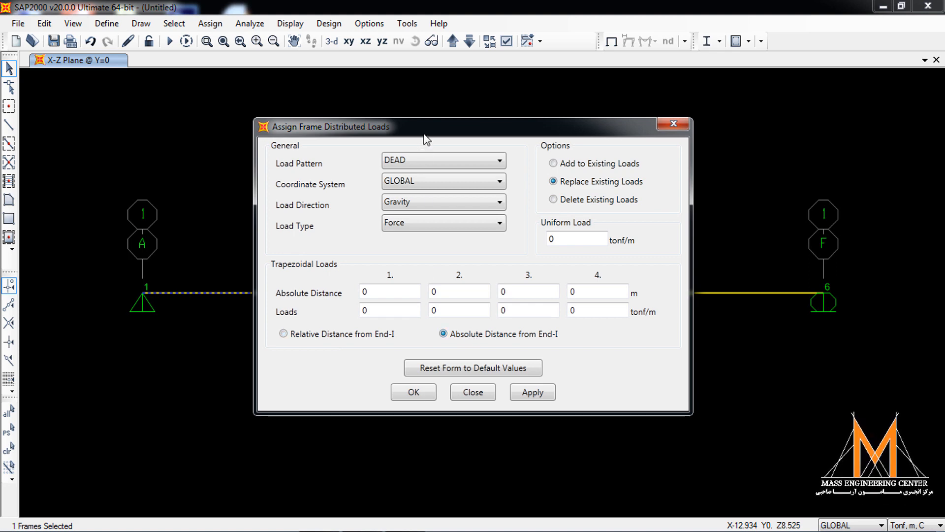
pyautogui.moveTo(426, 129); pyautogui.dragTo(569, 98)
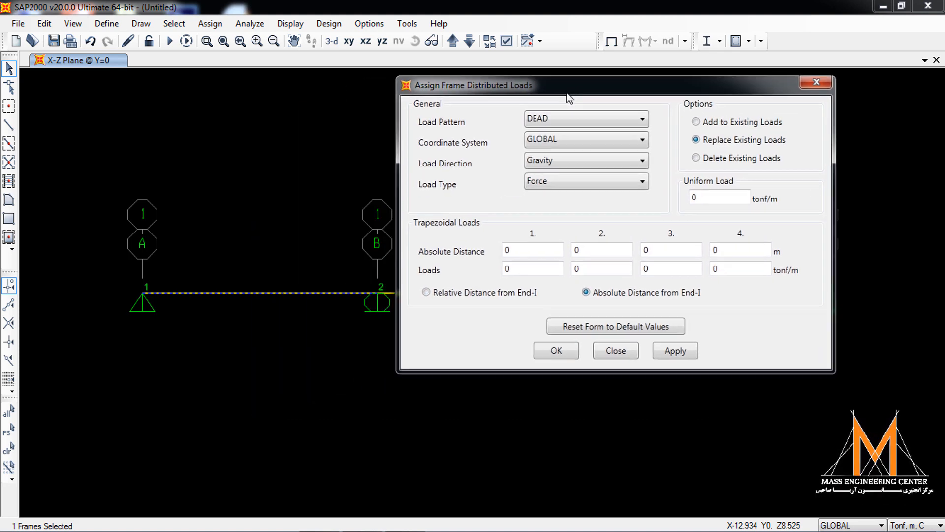
# - Assign a DEAD gravity load to segment A–B varying from 4 tonf/m at 0 m to 0 tonf/m at 10 m
pyautogui.click(534, 250)
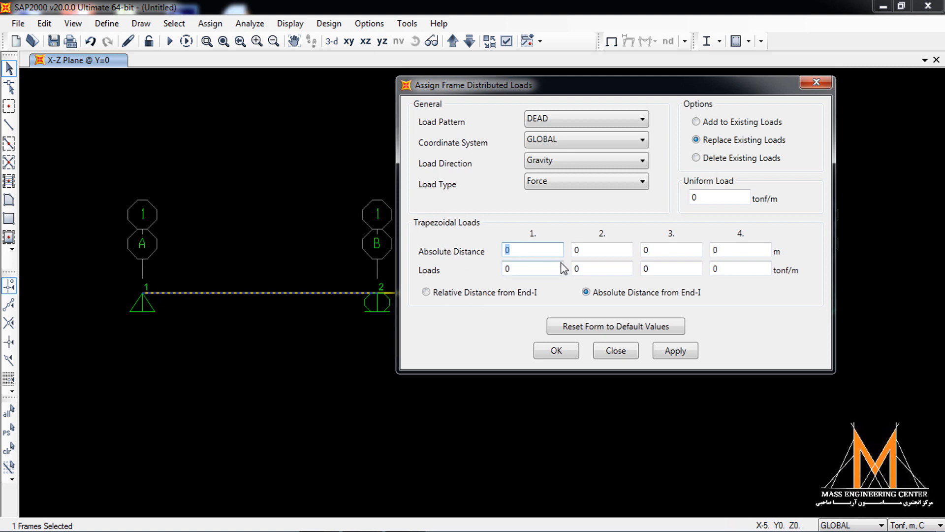
pyautogui.click(544, 268)
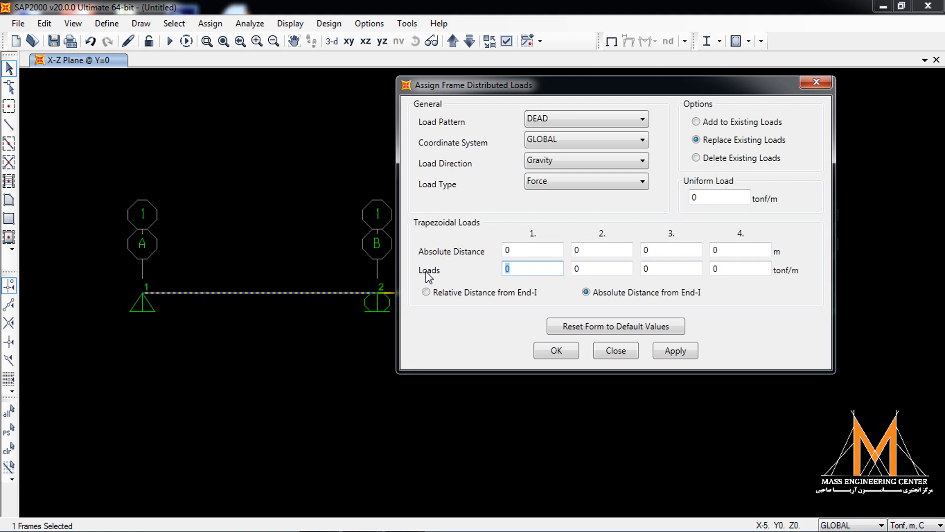
pyautogui.write('4')
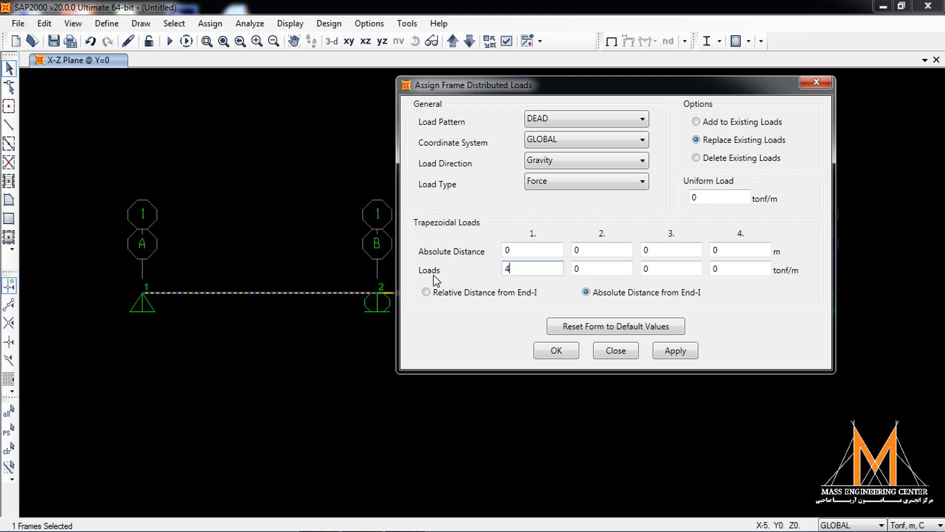
pyautogui.click(576, 251)
pyautogui.write('1')
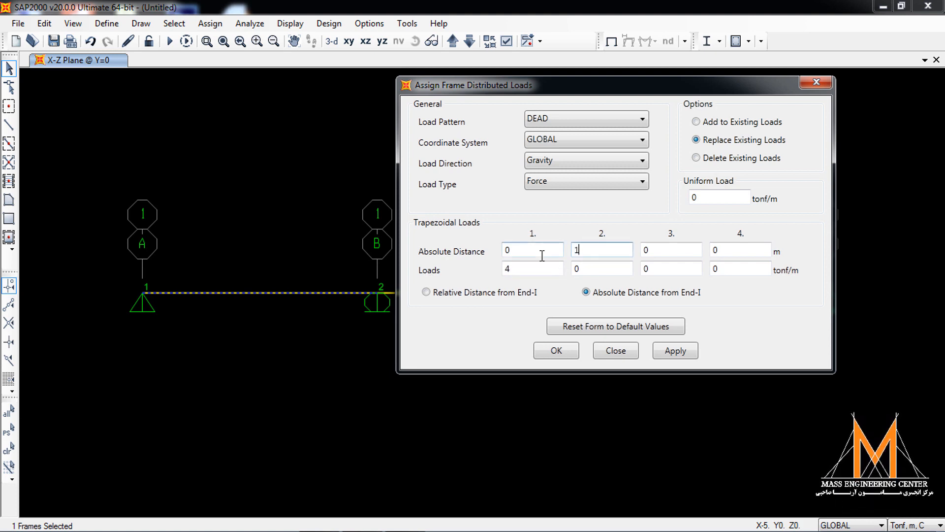
pyautogui.write('0')
pyautogui.click(604, 268)
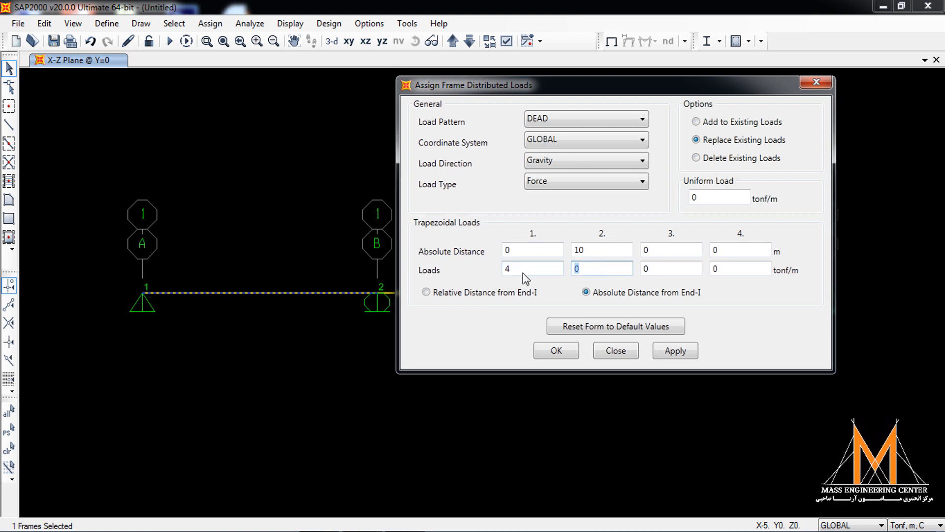
pyautogui.write('0')
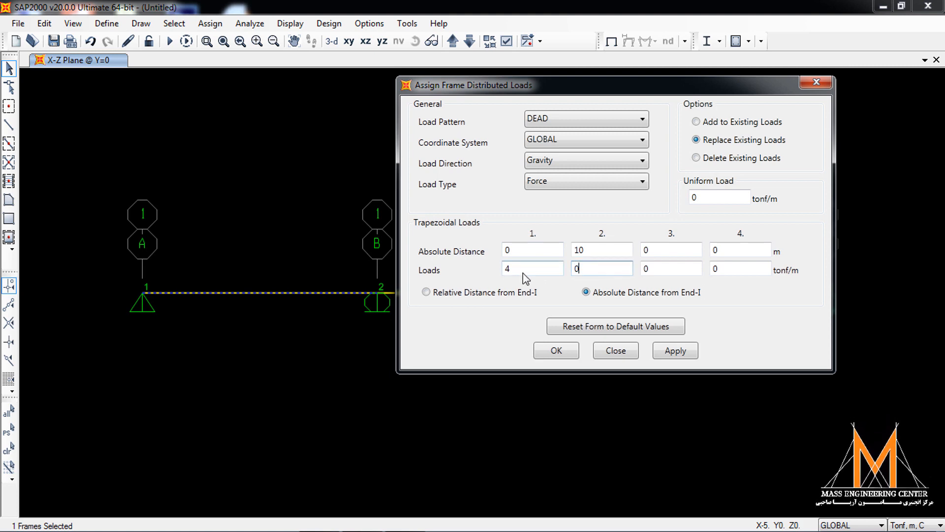
pyautogui.click(679, 352)
pyautogui.click(554, 351)
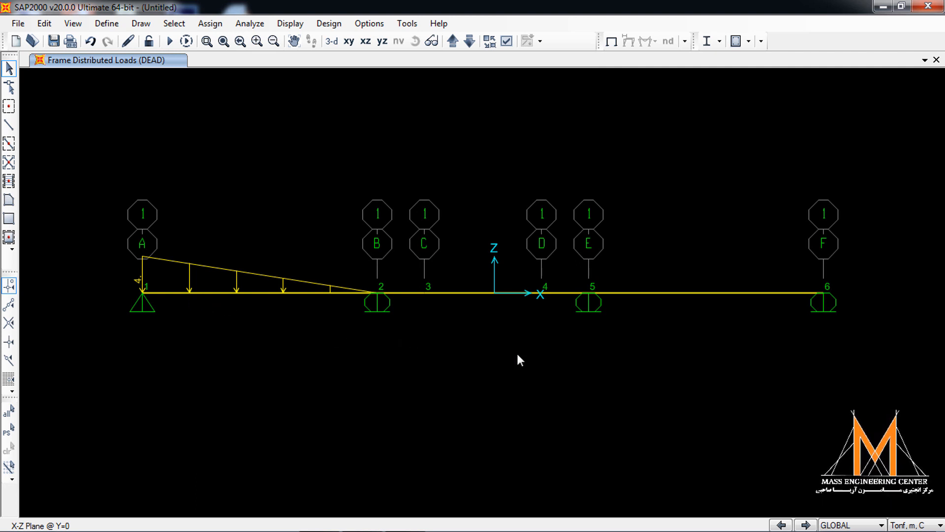
# - Begin a distributed frame load on segment E–F, resetting the form to default values and choosing absolute distances from End-I
pyautogui.moveTo(728, 302); pyautogui.dragTo(674, 342)
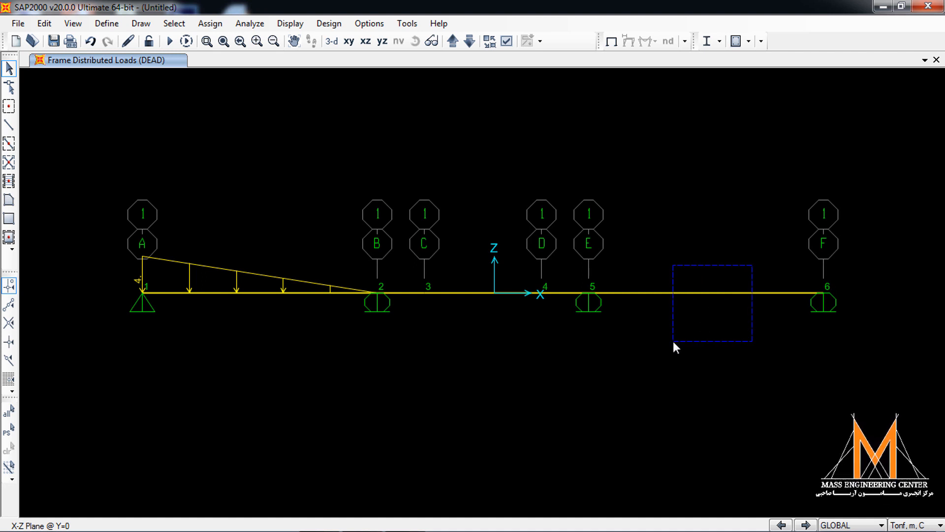
pyautogui.moveTo(673, 342); pyautogui.dragTo(673, 342)
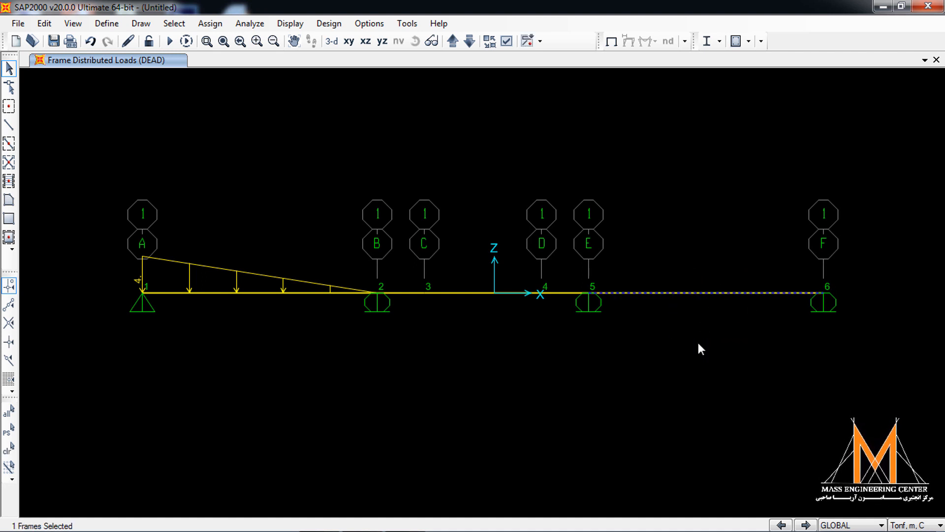
pyautogui.click(211, 23)
pyautogui.moveTo(289, 186)
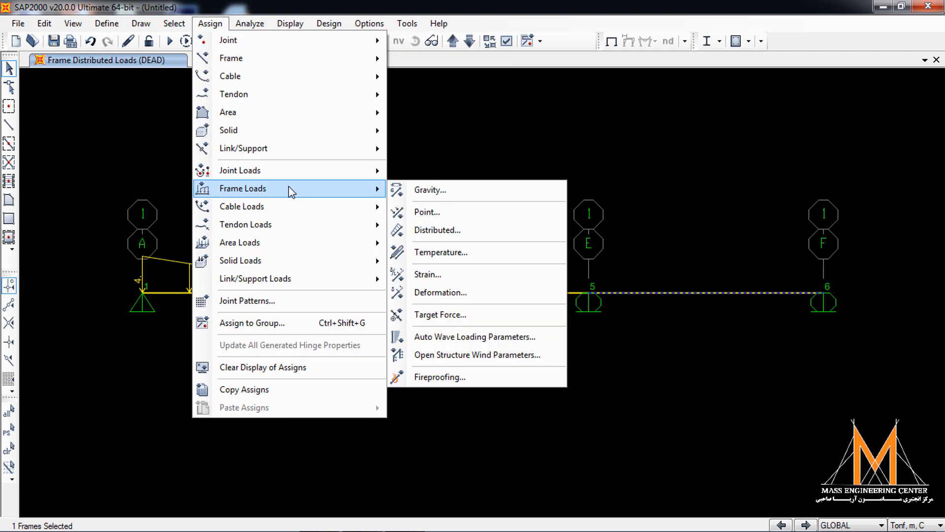
pyautogui.click(437, 230)
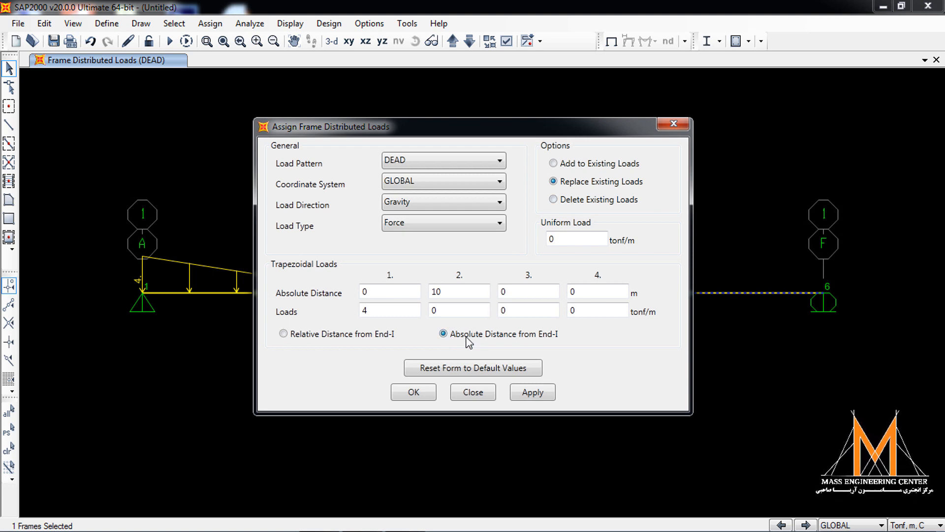
pyautogui.click(447, 370)
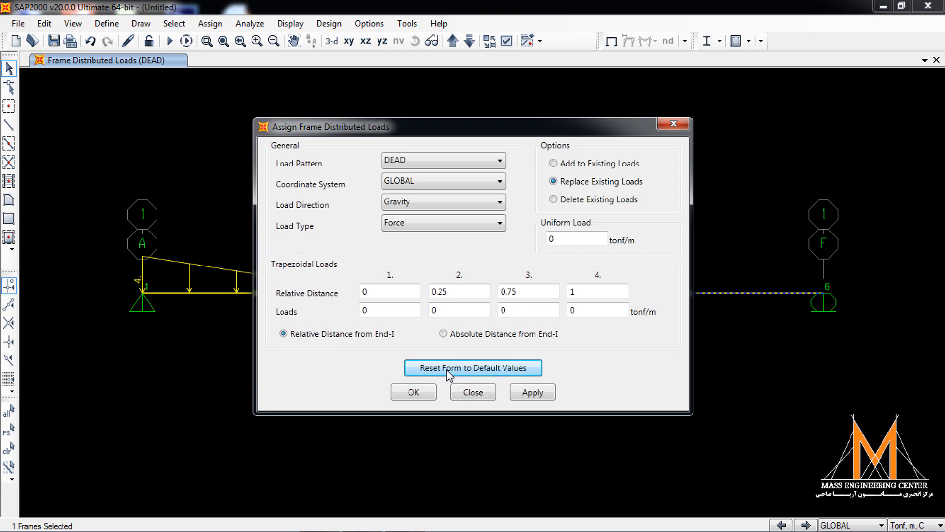
pyautogui.click(467, 334)
# - Assign a DEAD gravity load to segment E–F varying from 3 tonf/m at 0 m to 6 tonf/m at 10 m
pyautogui.click(389, 292)
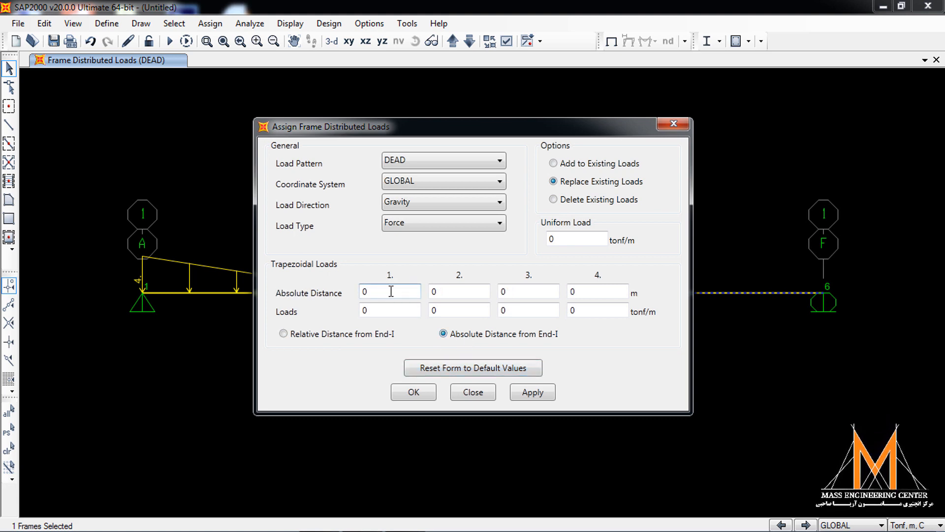
pyautogui.moveTo(563, 127); pyautogui.dragTo(379, 128)
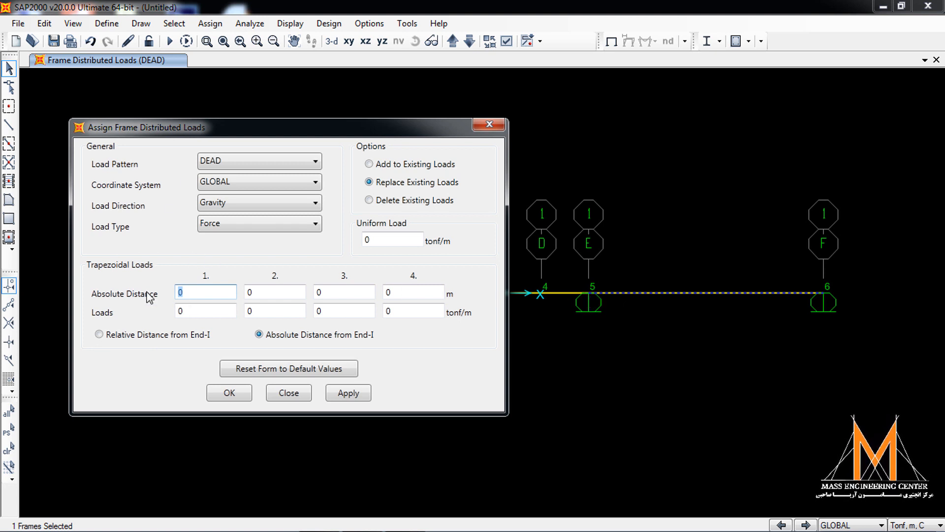
pyautogui.press('Tab')
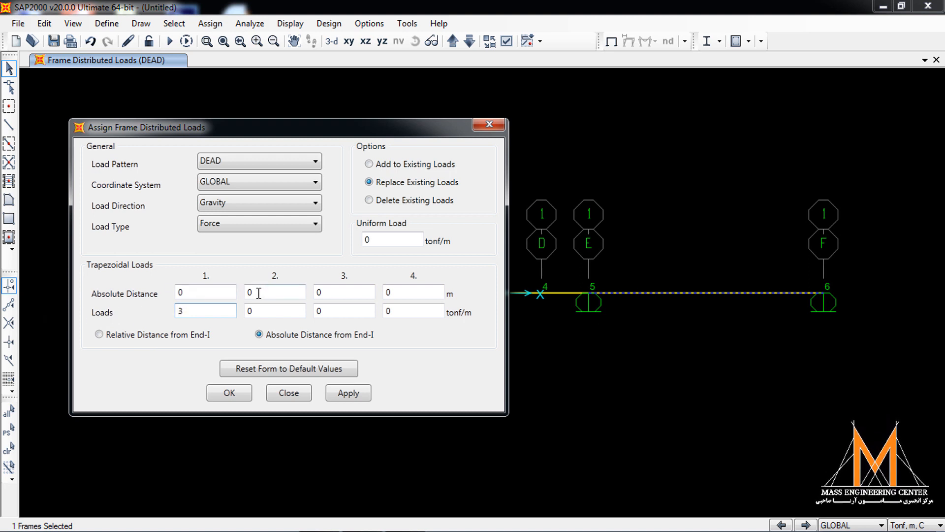
pyautogui.press('Tab')
pyautogui.write('10')
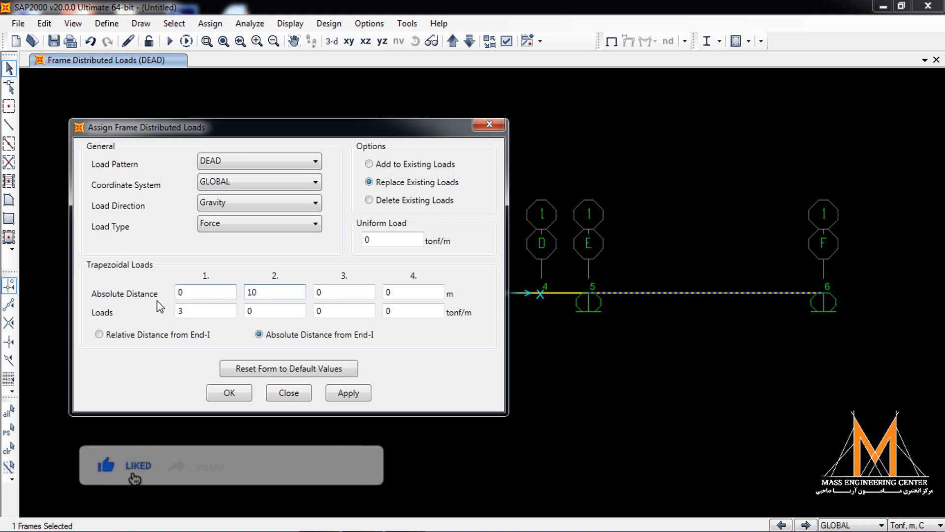
pyautogui.press('Tab')
pyautogui.write('6')
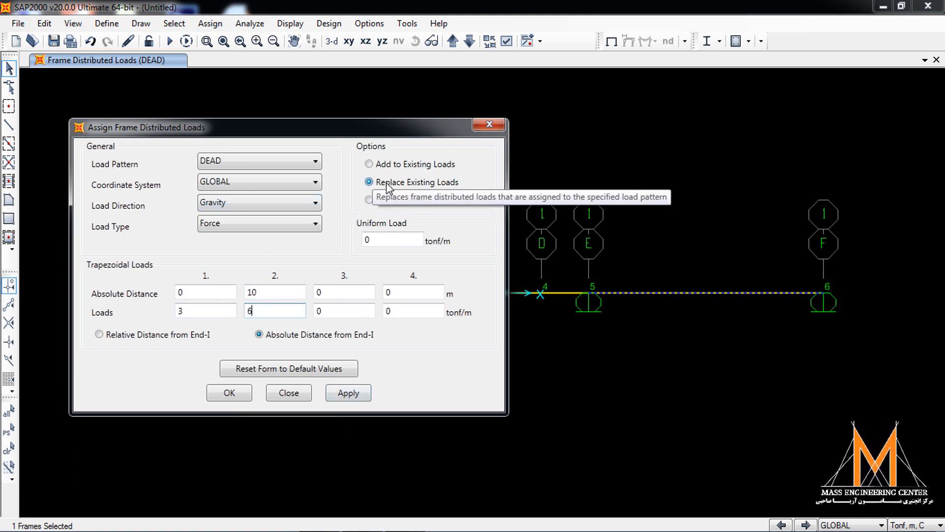
pyautogui.moveTo(363, 131); pyautogui.dragTo(638, 139)
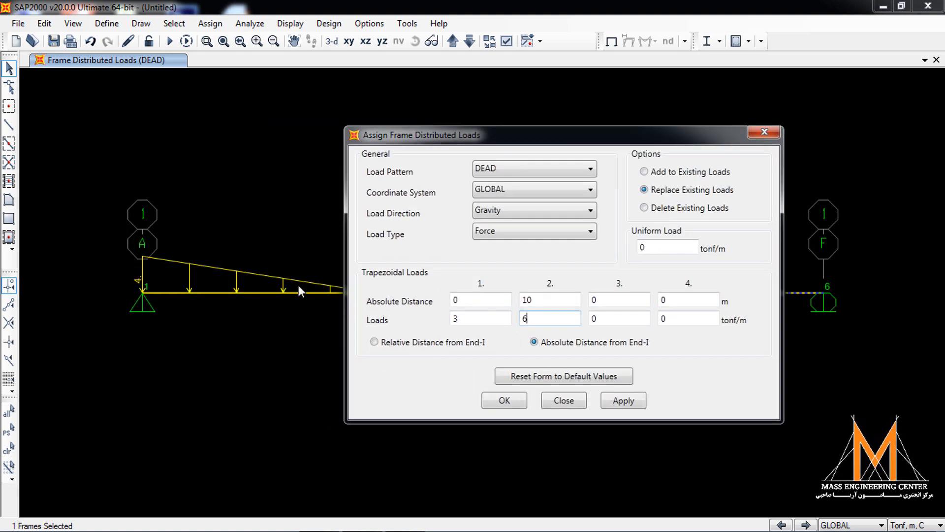
pyautogui.moveTo(426, 136); pyautogui.dragTo(526, 132)
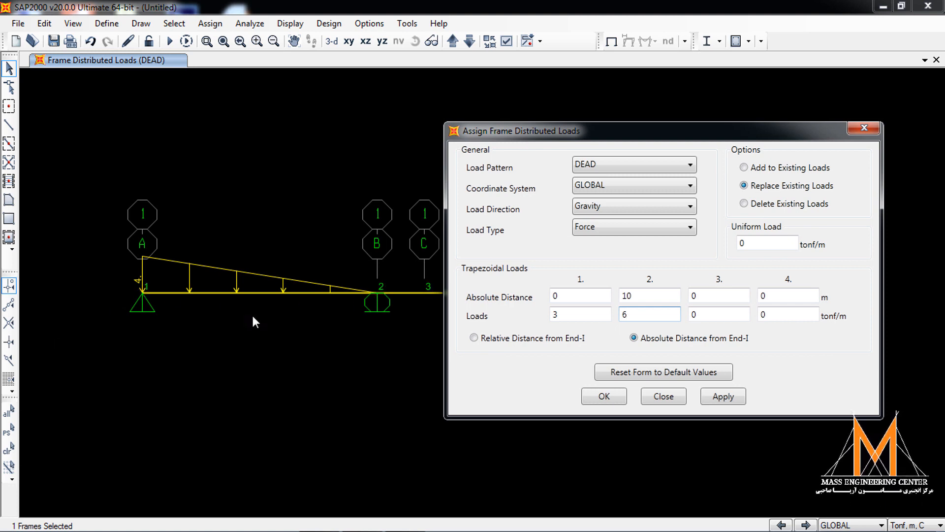
pyautogui.moveTo(625, 128); pyautogui.dragTo(312, 136)
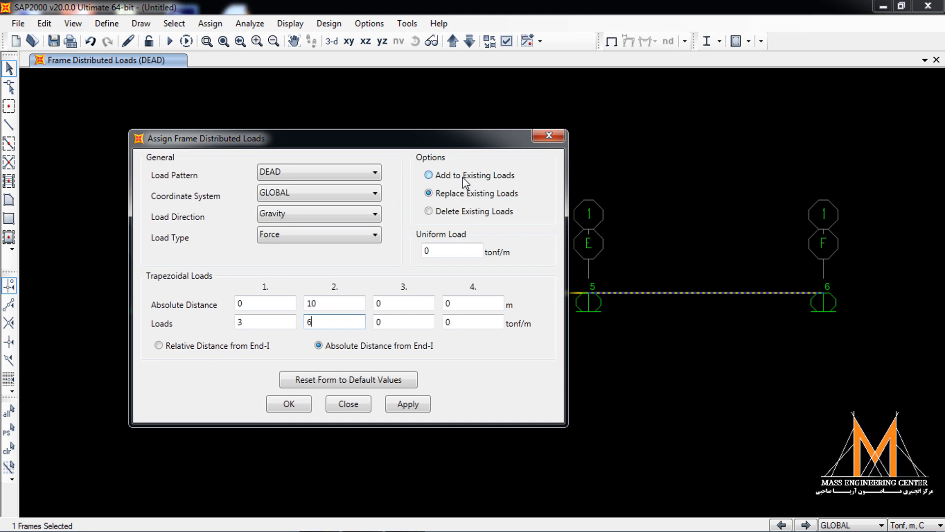
pyautogui.click(405, 403)
pyautogui.click(299, 406)
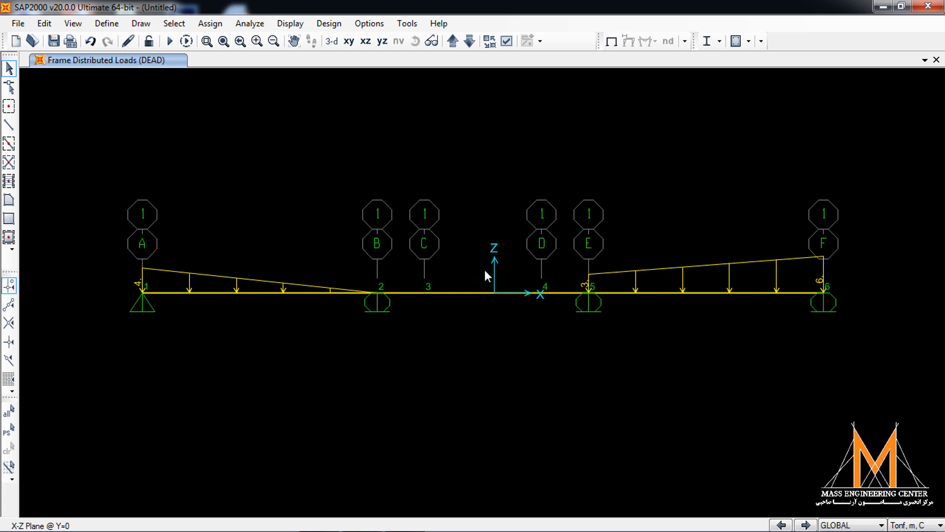
# - Assign a uniform DEAD gravity load of 4 tonf/m to segment C–D, resetting the form to default values and choosing absolute distances from End-I
pyautogui.moveTo(459, 337); pyautogui.dragTo(459, 337)
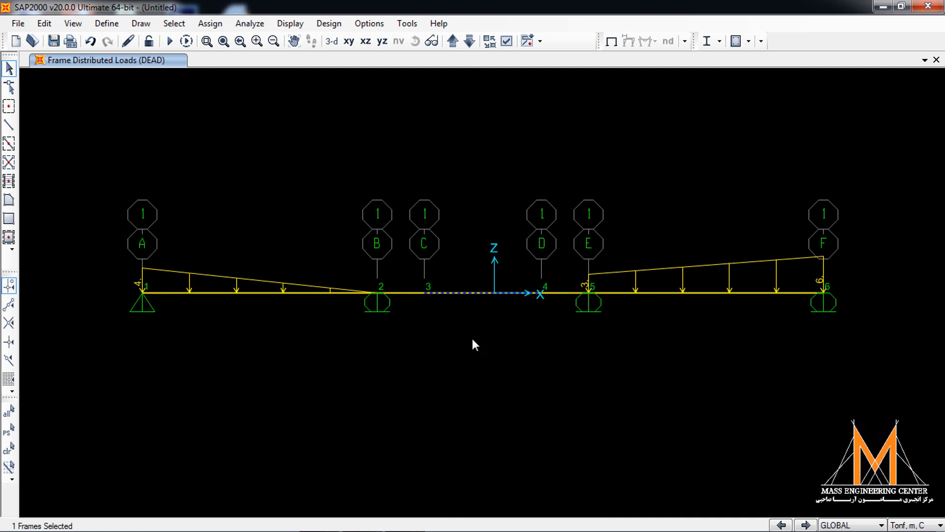
pyautogui.click(220, 28)
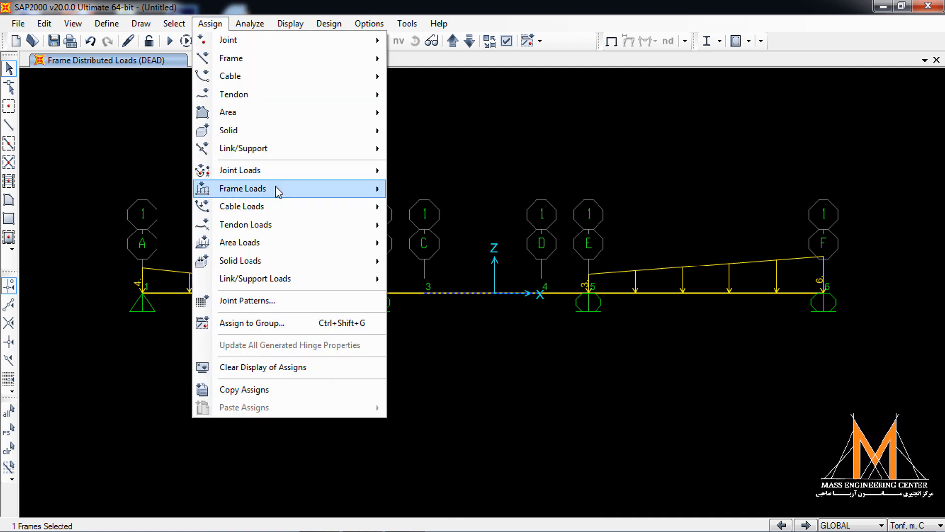
pyautogui.moveTo(278, 190)
pyautogui.click(434, 229)
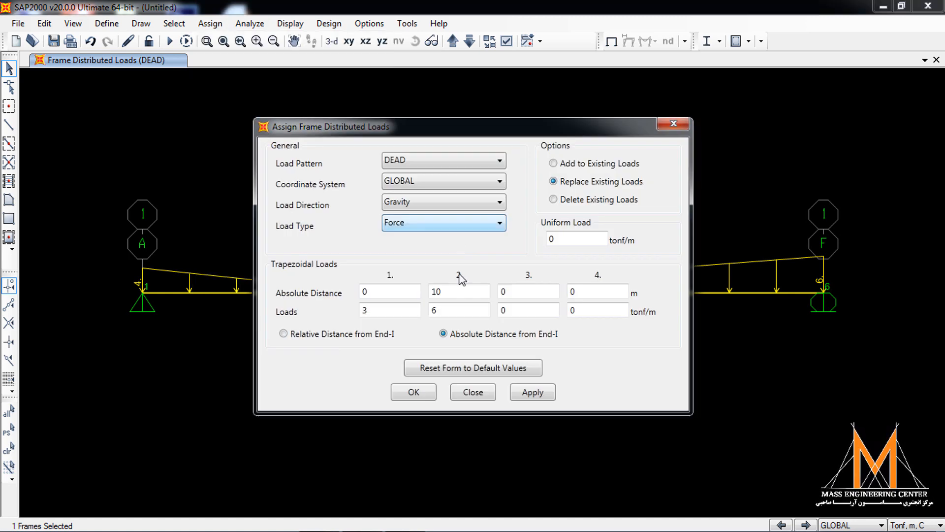
pyautogui.click(449, 369)
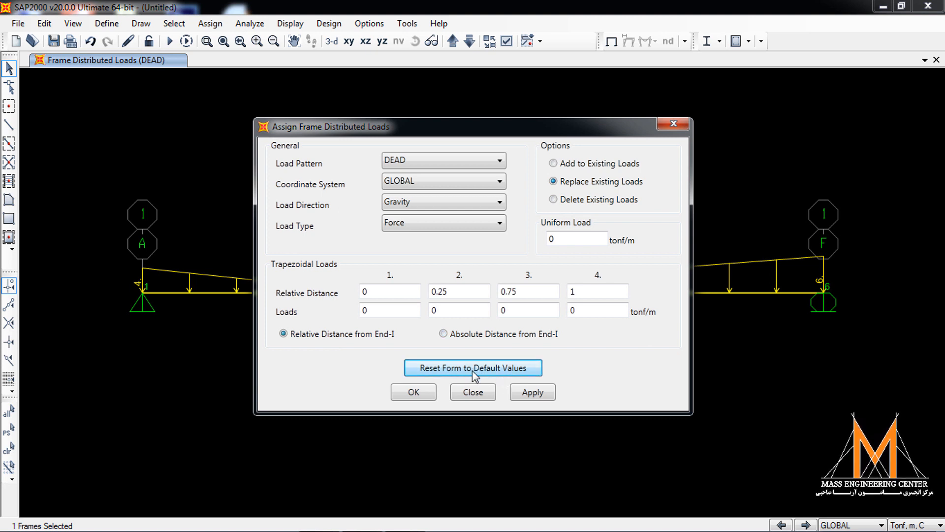
pyautogui.click(443, 334)
pyautogui.click(405, 291)
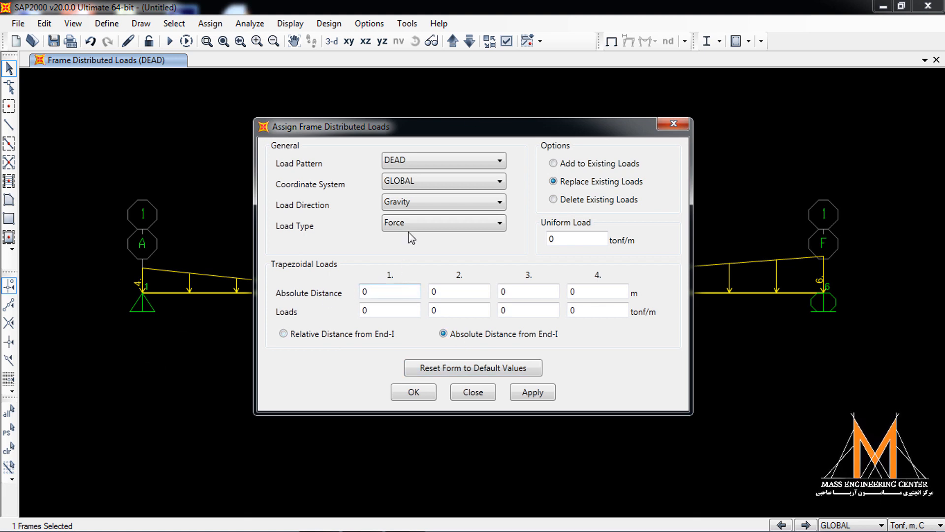
pyautogui.moveTo(499, 132); pyautogui.dragTo(456, 151)
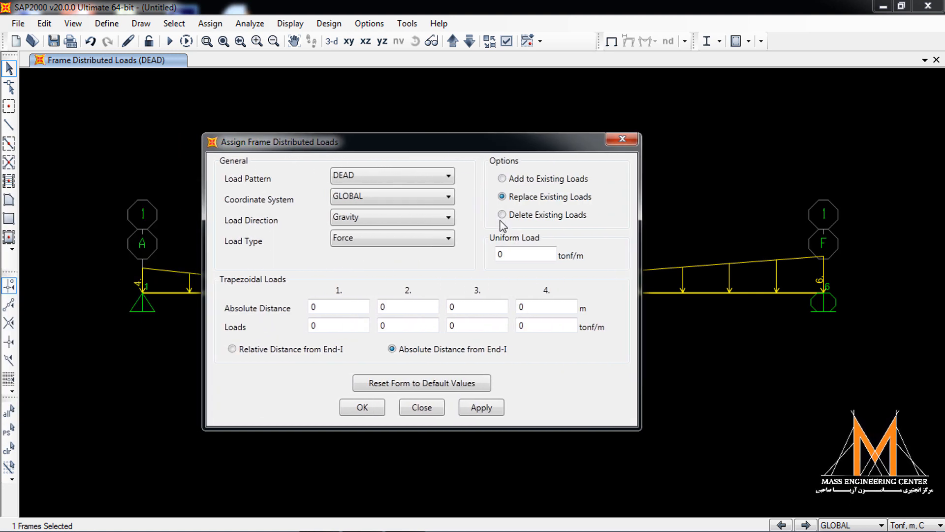
pyautogui.click(522, 252)
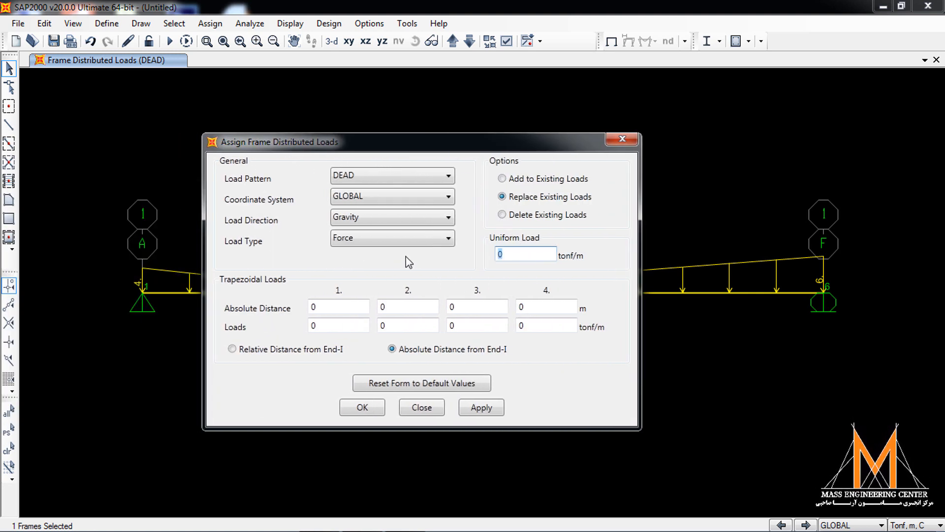
pyautogui.write('4')
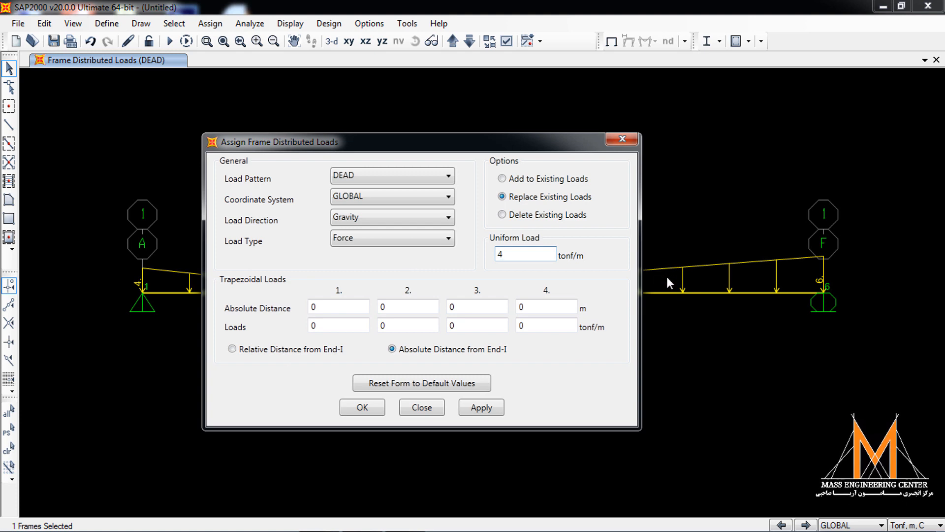
pyautogui.click(481, 407)
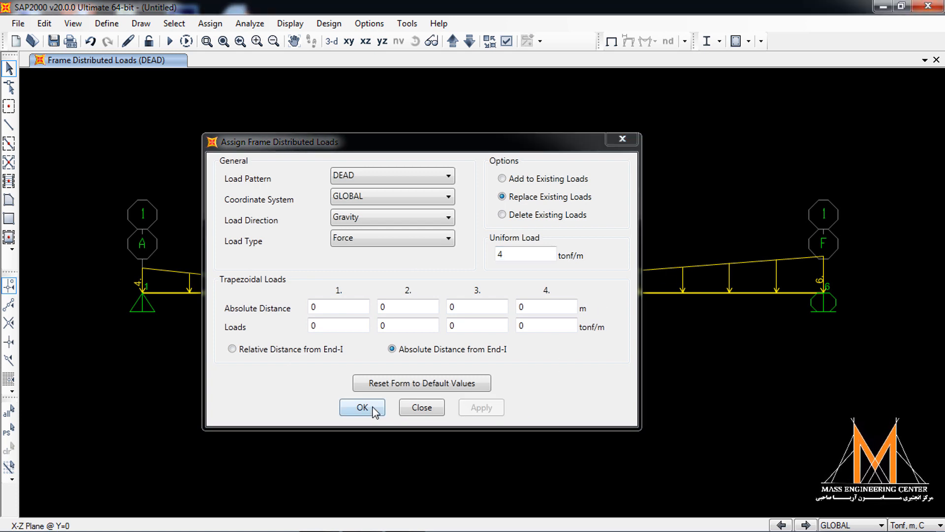
pyautogui.click(379, 407)
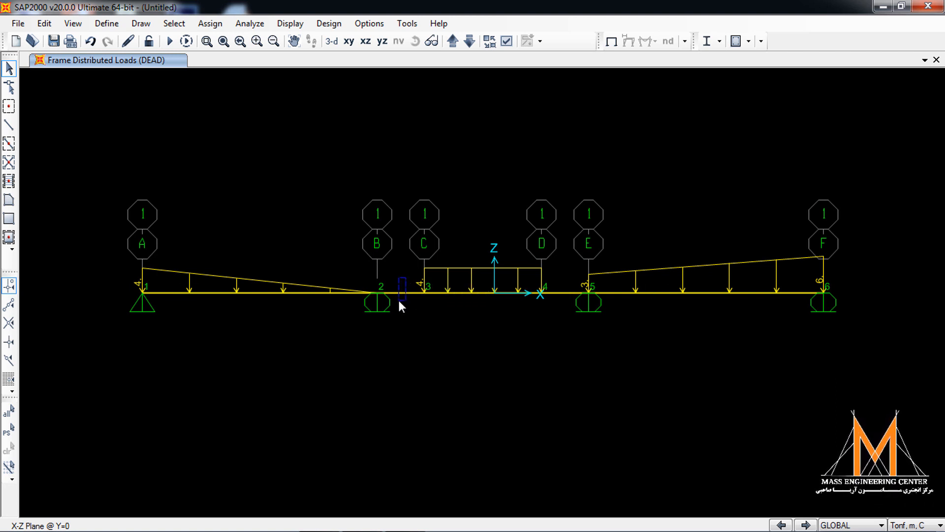
# - Assign a 5 tonf DEAD gravity point load to segment B–C at an absolute distance of 2 m from End-I
pyautogui.moveTo(406, 277); pyautogui.dragTo(399, 302)
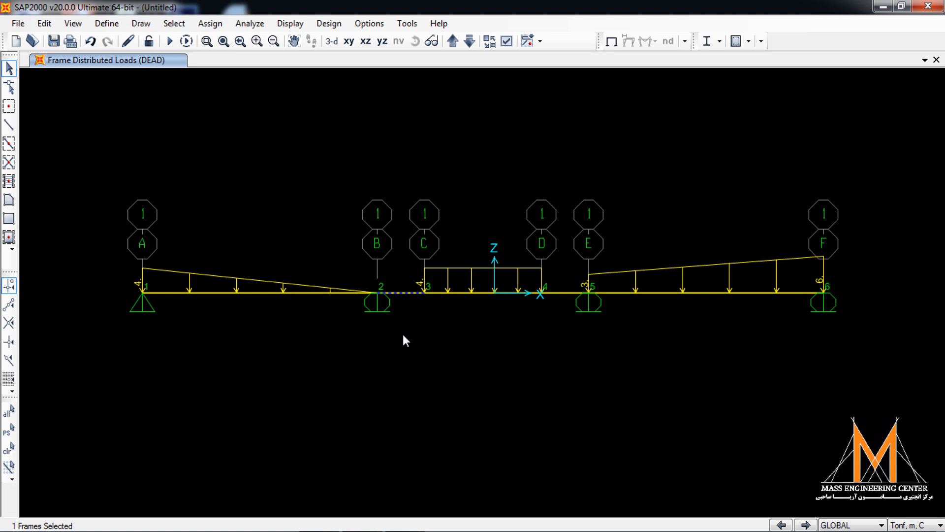
pyautogui.click(210, 23)
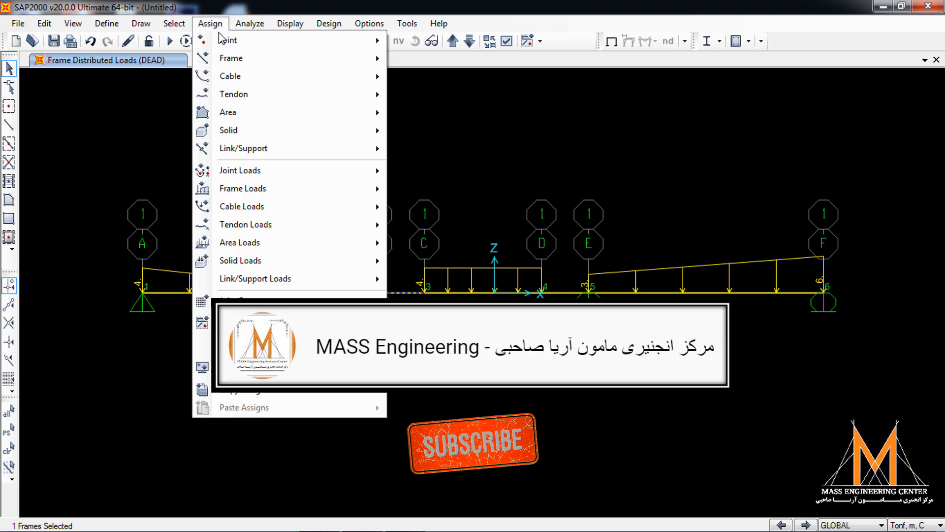
pyautogui.moveTo(307, 194)
pyautogui.click(435, 206)
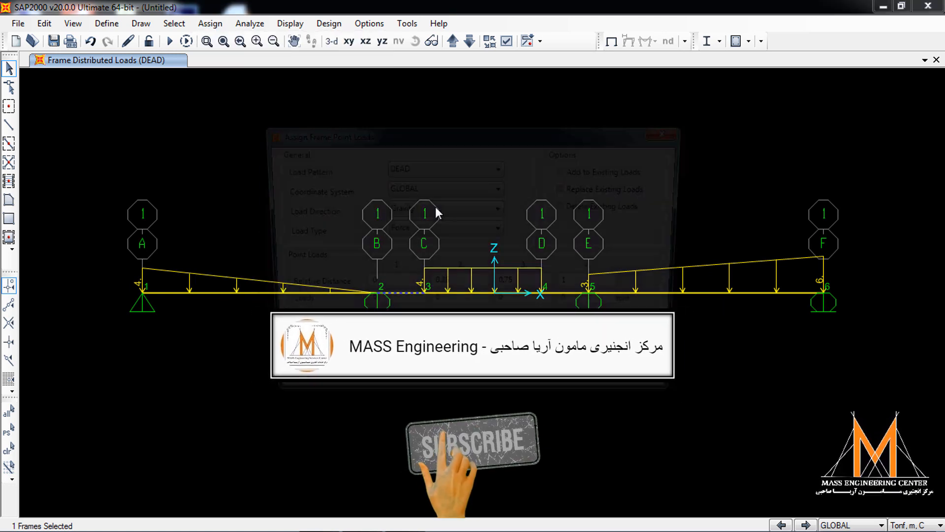
pyautogui.click(444, 328)
pyautogui.moveTo(388, 288); pyautogui.dragTo(311, 288)
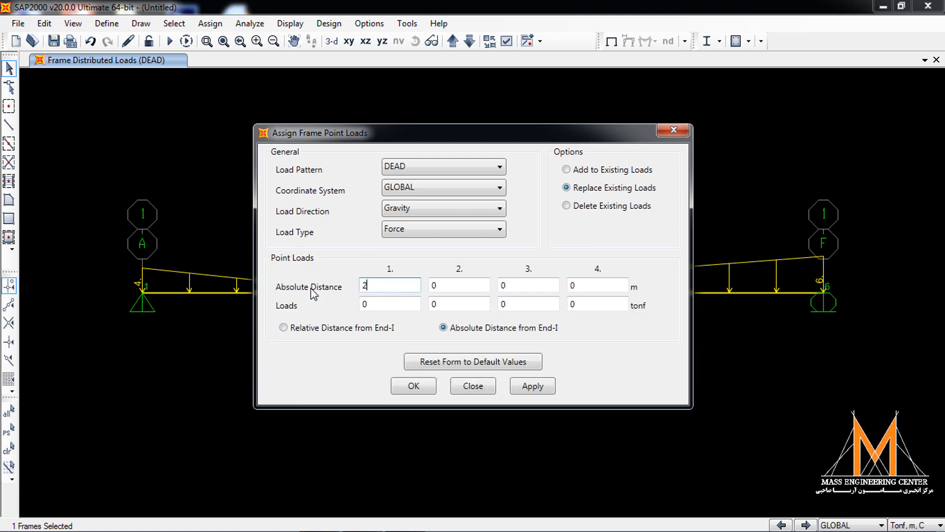
pyautogui.moveTo(441, 140); pyautogui.dragTo(701, 143)
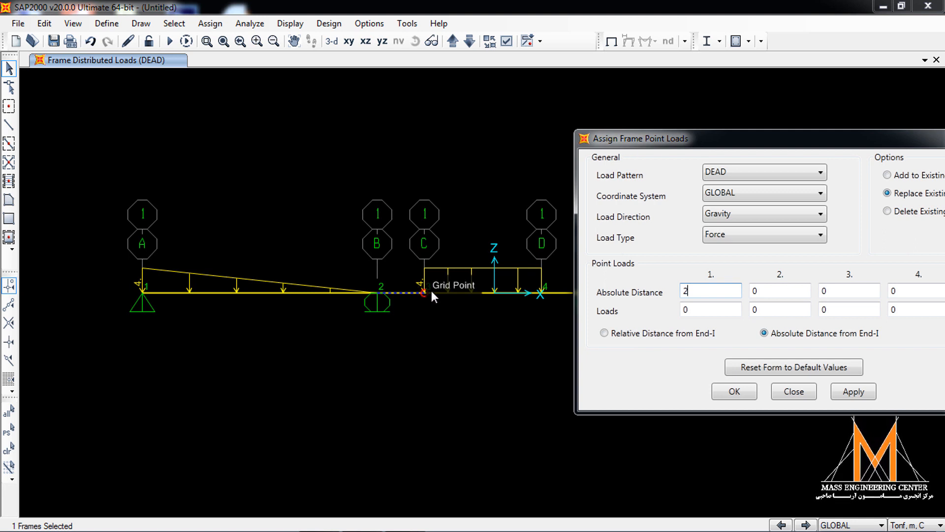
pyautogui.moveTo(650, 141); pyautogui.dragTo(623, 138)
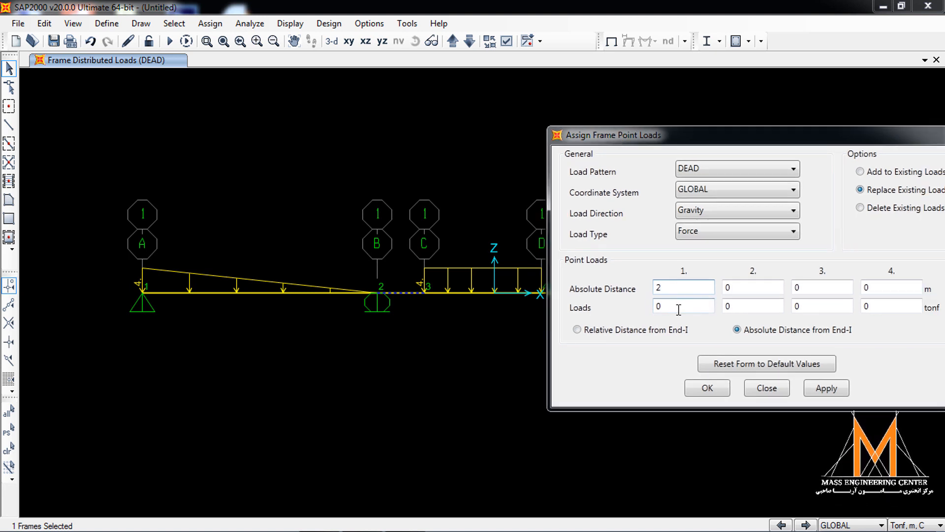
pyautogui.press('Tab')
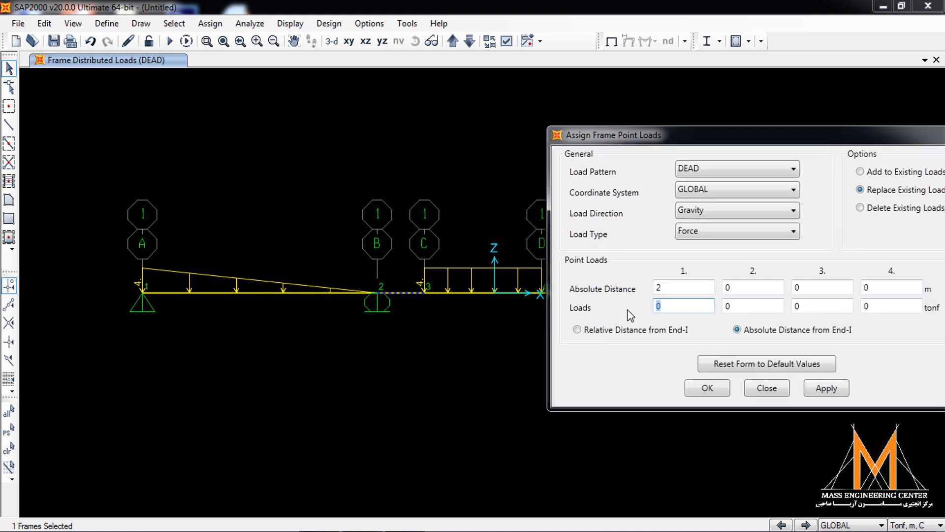
pyautogui.write('5')
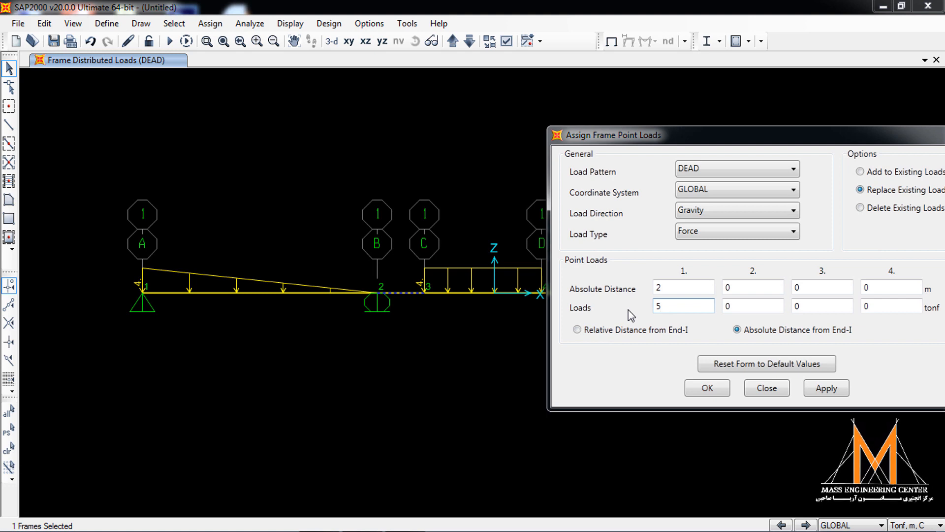
pyautogui.click(827, 389)
pyautogui.click(694, 389)
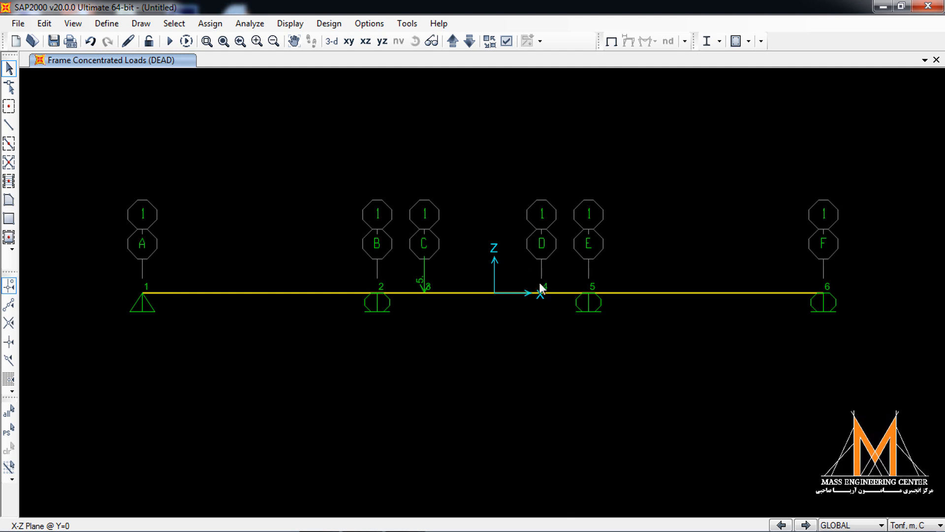
# - Hide the joint labels and show the frame labels in the display options
pyautogui.click(507, 42)
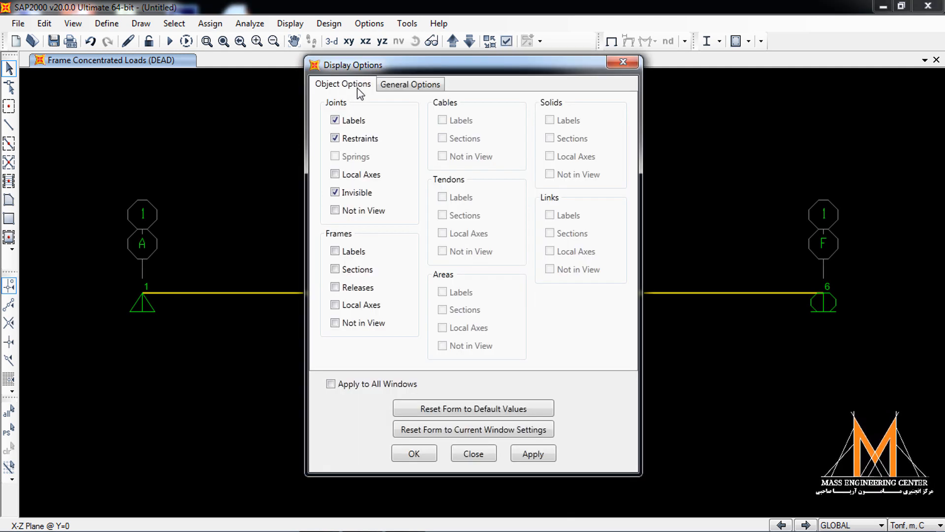
pyautogui.click(352, 123)
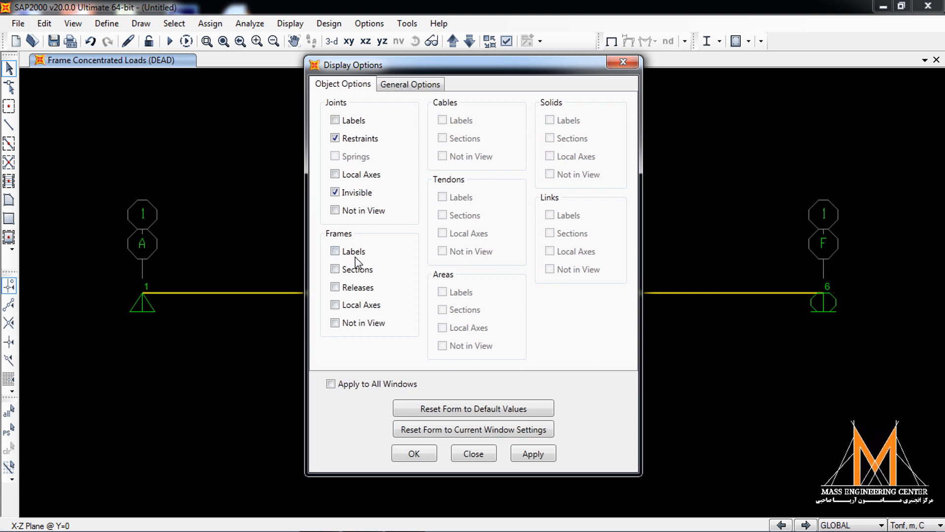
pyautogui.click(354, 259)
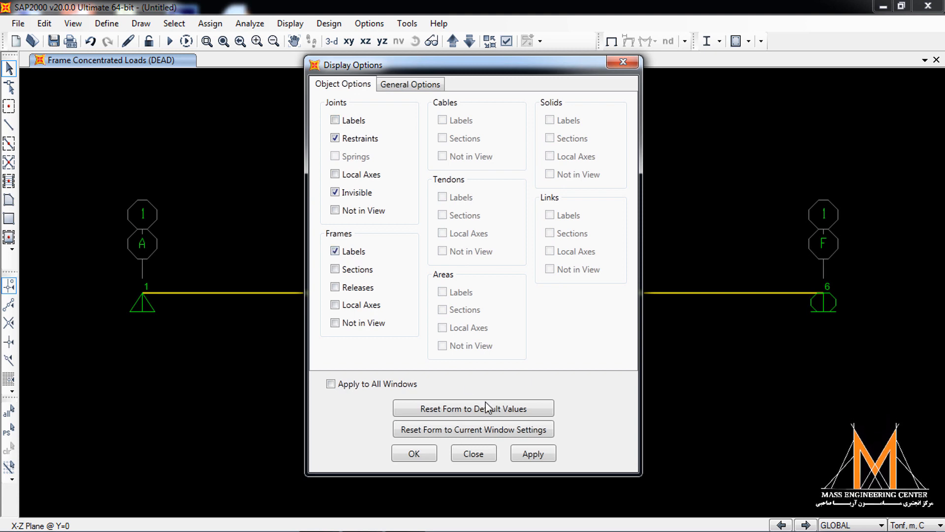
pyautogui.click(420, 454)
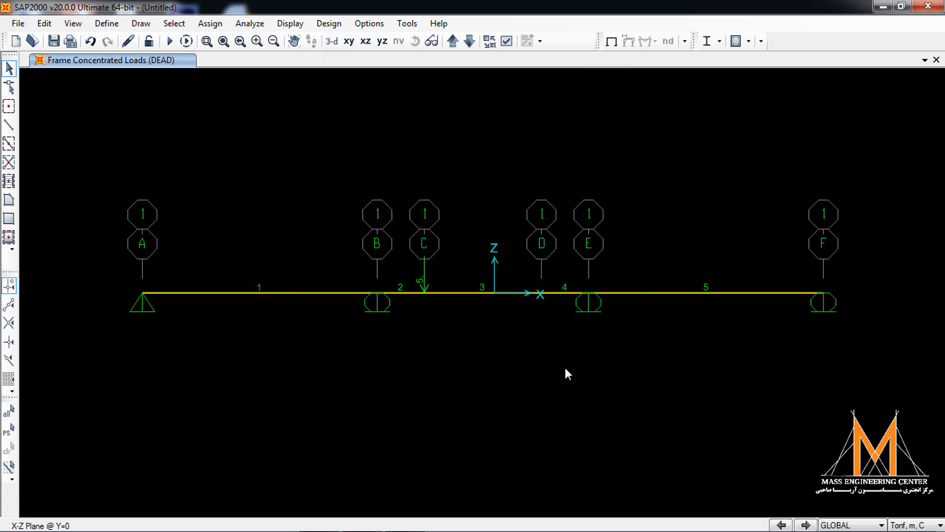
# - Add a 6 tonf DEAD gravity point load to existing loads on segment D–E, at an absolute distance of 0 m from End-I
pyautogui.click(562, 292)
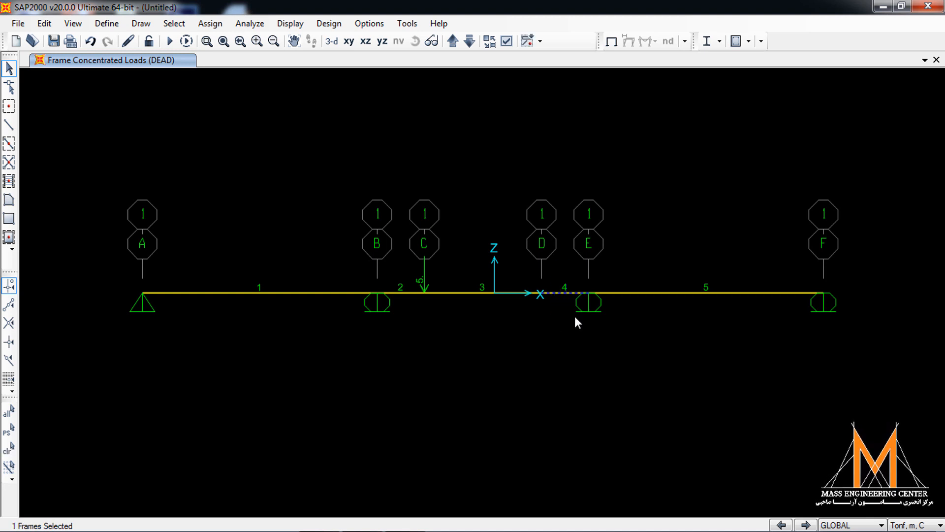
pyautogui.click(211, 23)
pyautogui.moveTo(283, 190)
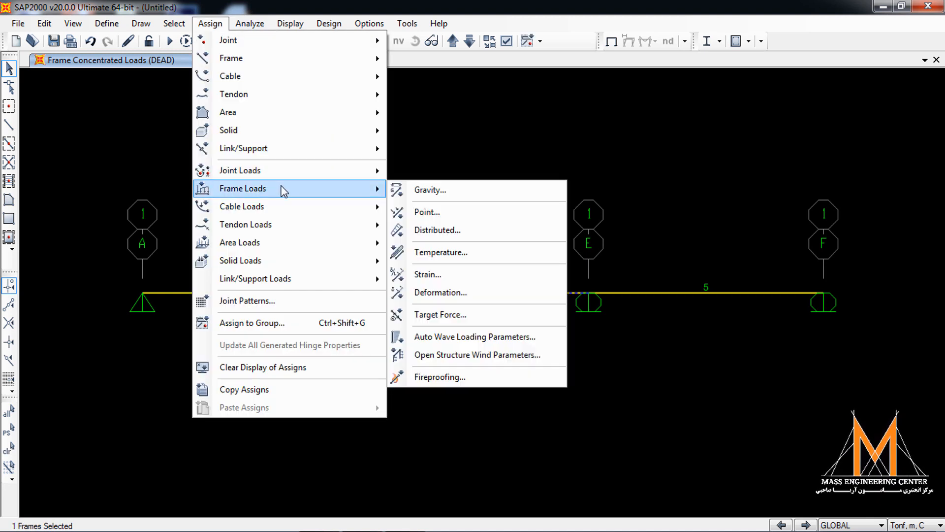
pyautogui.click(426, 212)
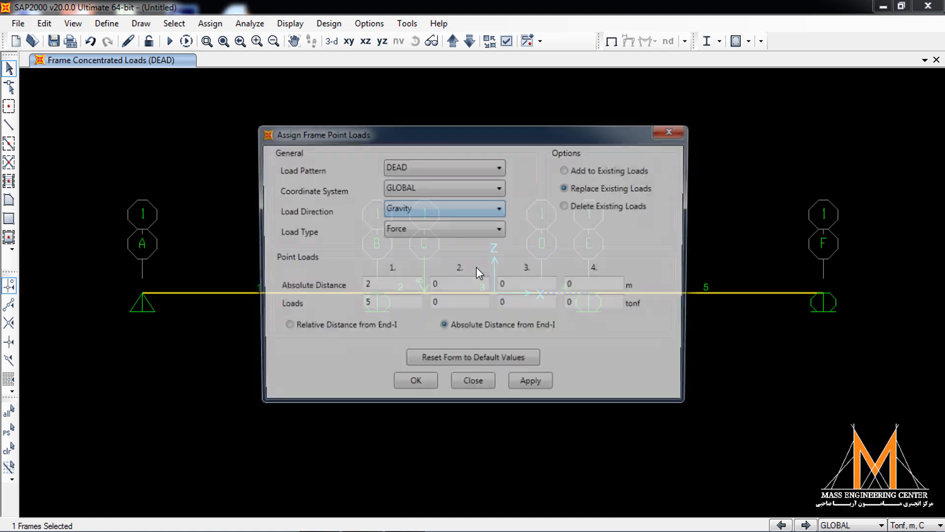
pyautogui.moveTo(515, 140); pyautogui.dragTo(325, 170)
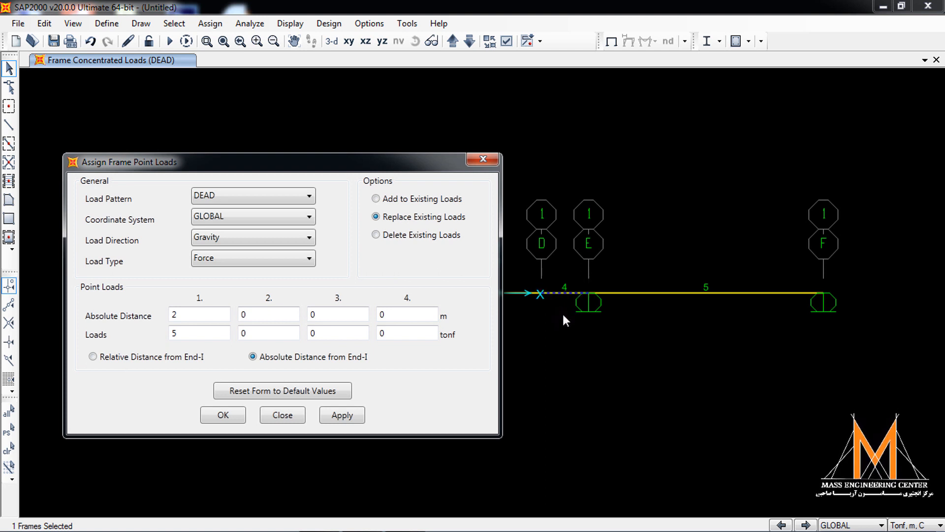
pyautogui.click(506, 42)
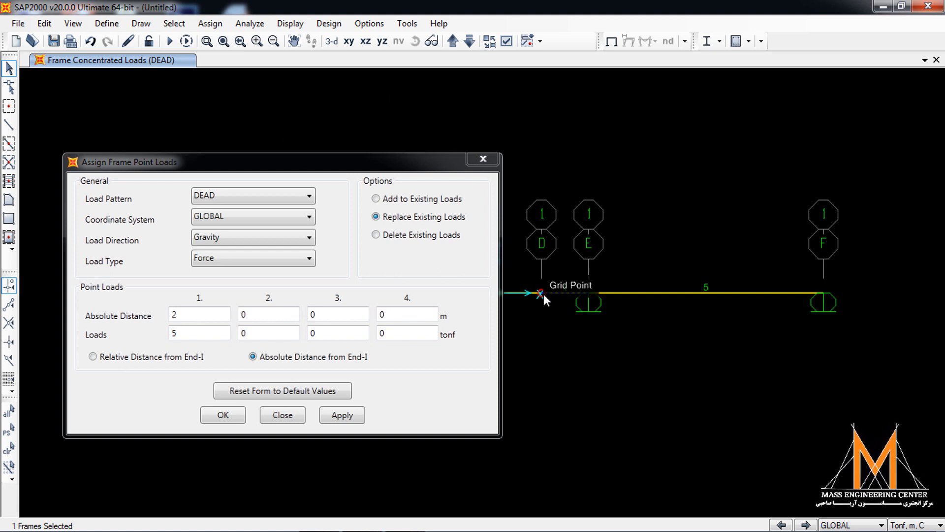
pyautogui.click(202, 314)
pyautogui.write('0')
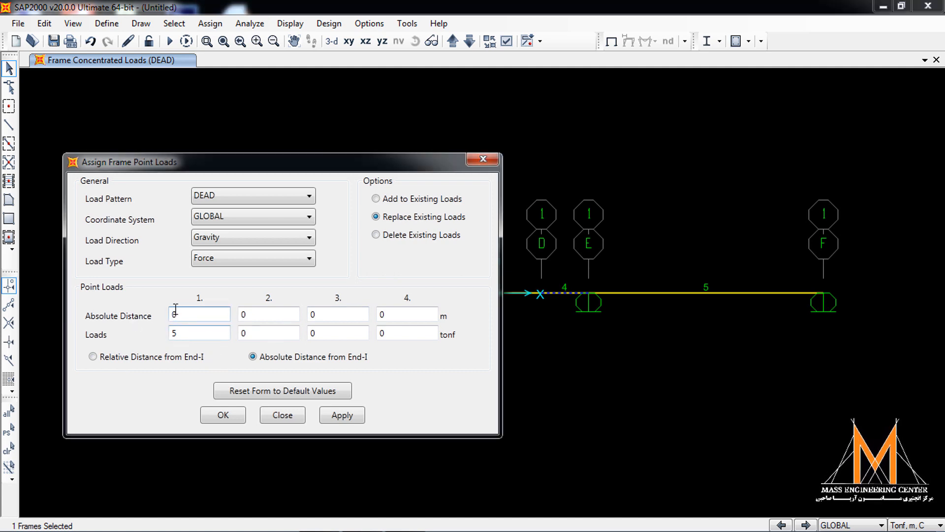
pyautogui.click(178, 333)
pyautogui.write('6')
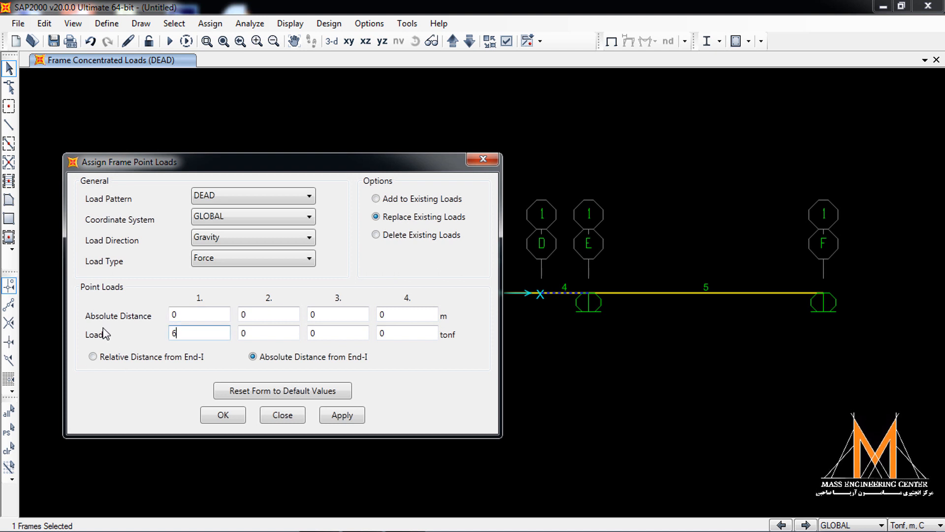
pyautogui.click(397, 201)
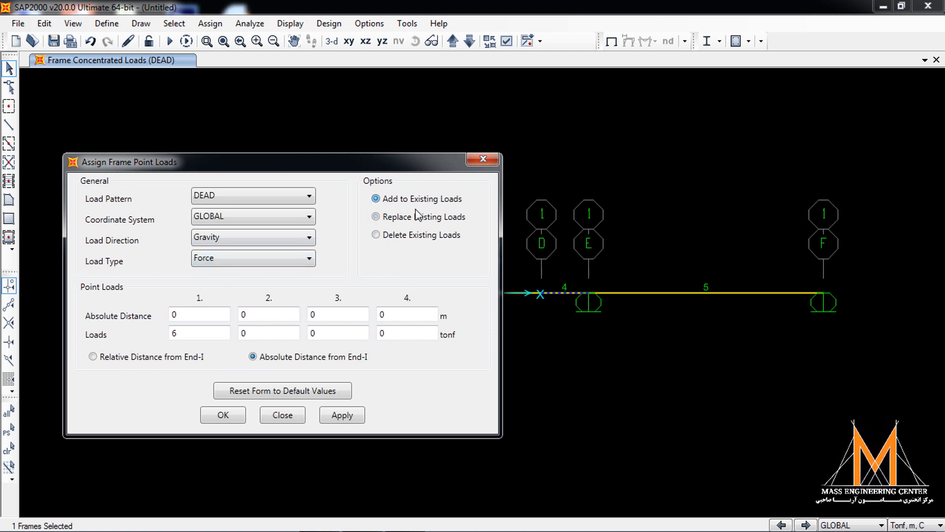
pyautogui.click(346, 418)
pyautogui.click(231, 417)
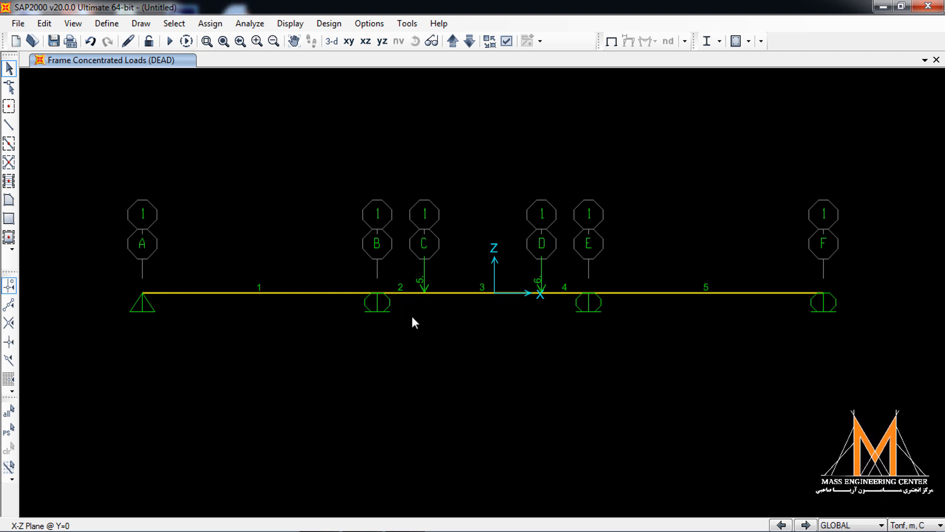
# - Display the frame span loading forces for the DEAD pattern, with joint loads and span loading values shown
pyautogui.click(294, 25)
pyautogui.moveTo(347, 95)
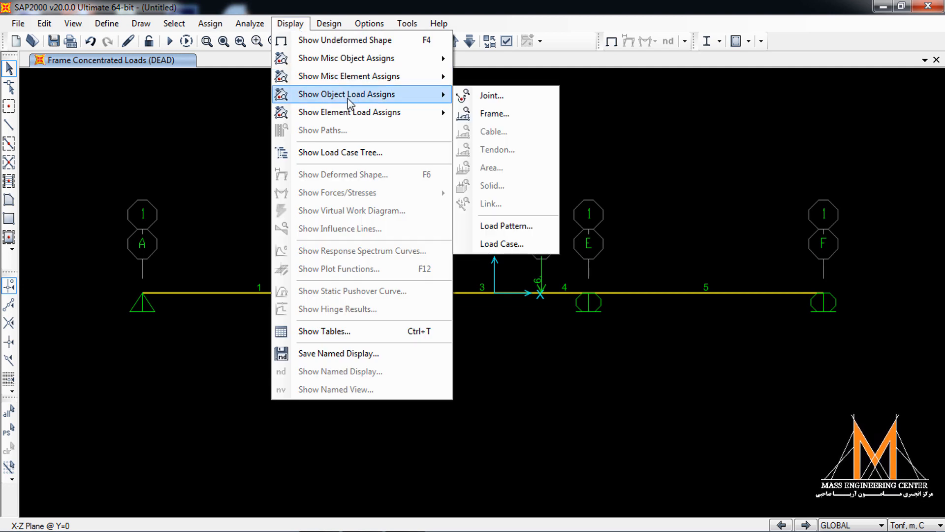
pyautogui.click(497, 112)
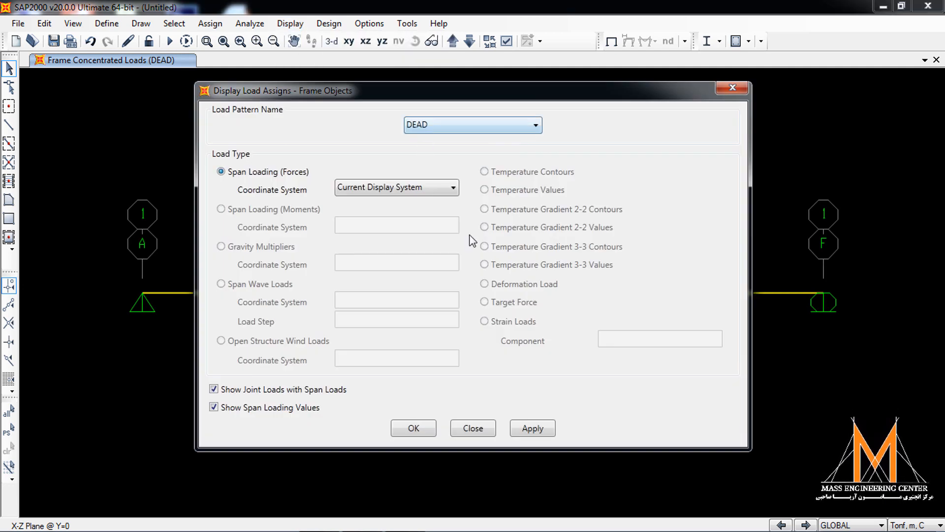
pyautogui.click(547, 429)
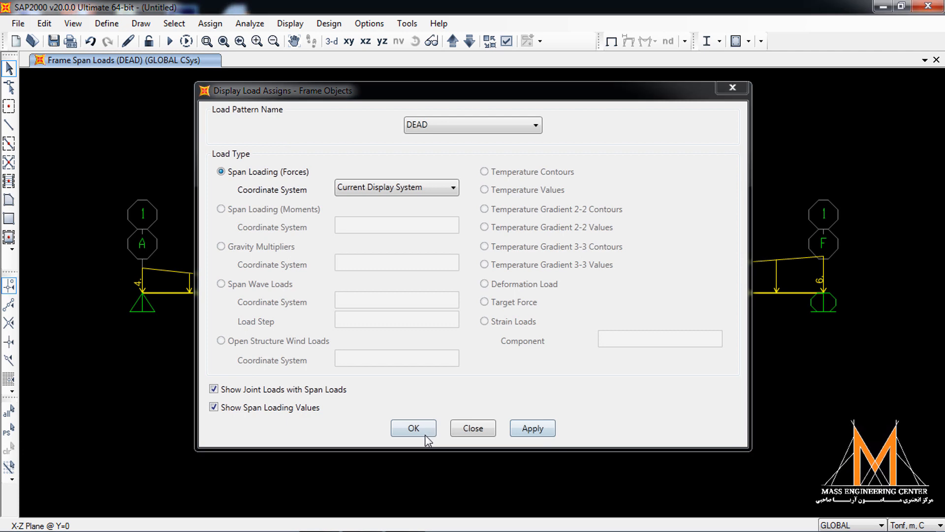
# - Accept the DEAD span load display and hide the frame labels in the display options
pyautogui.click(425, 432)
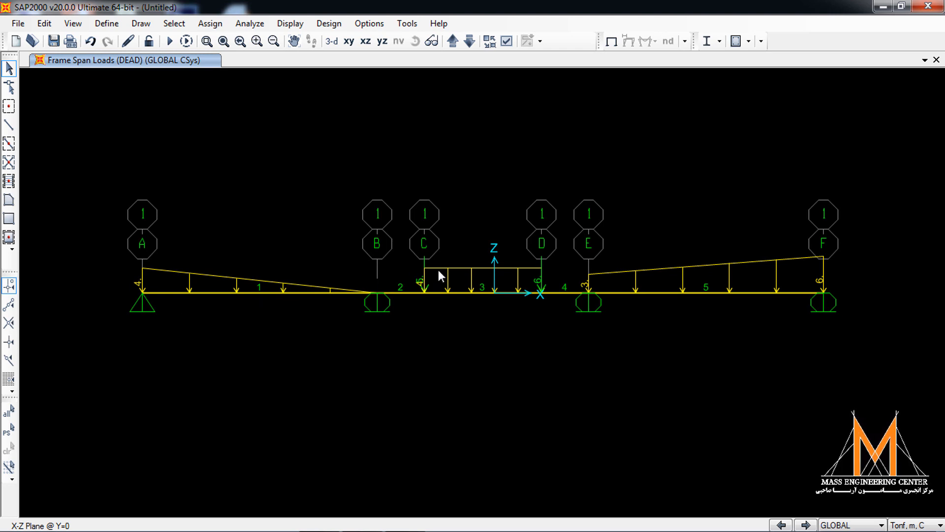
pyautogui.click(507, 41)
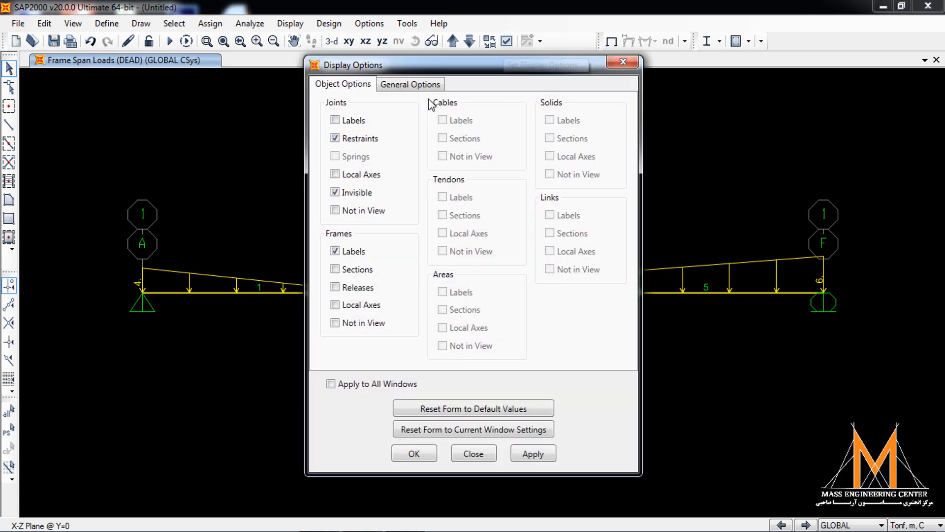
pyautogui.click(355, 253)
pyautogui.click(530, 453)
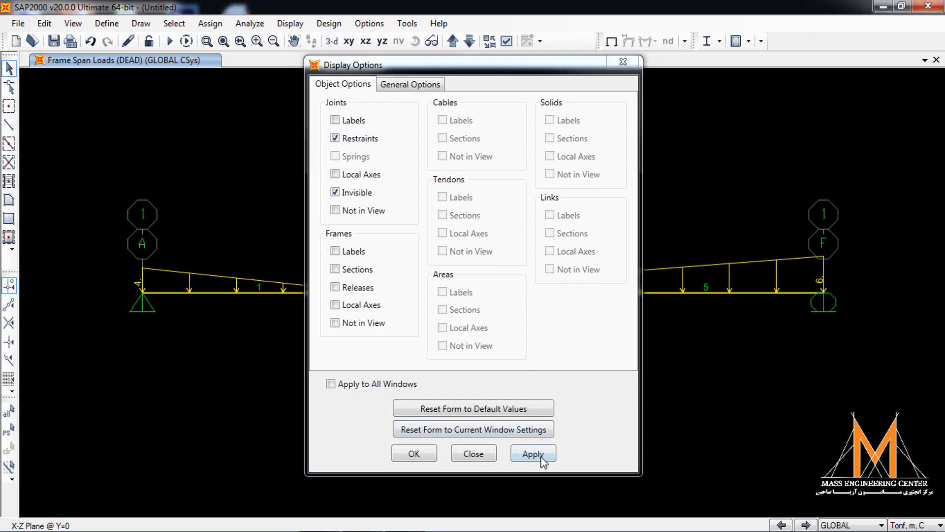
pyautogui.click(413, 453)
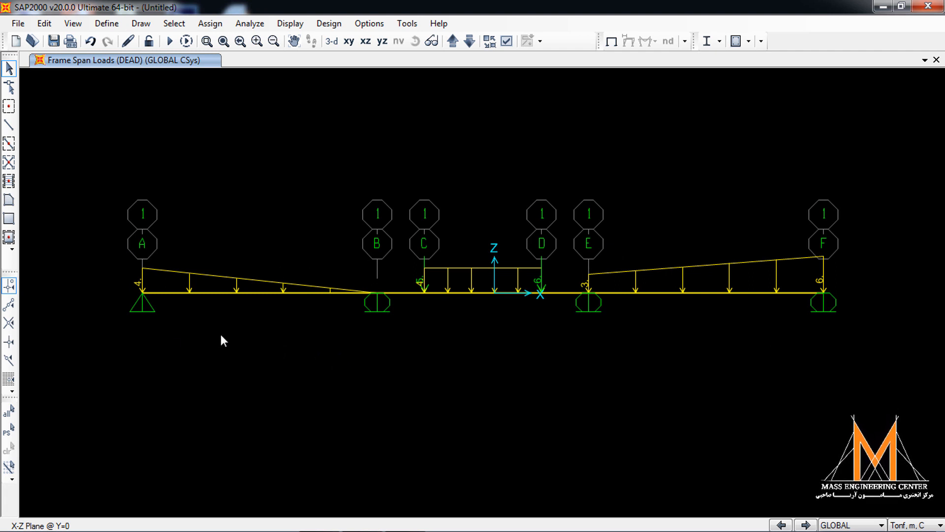
# - Set the self weight multiplier of the DEAD load pattern to 0
pyautogui.click(106, 23)
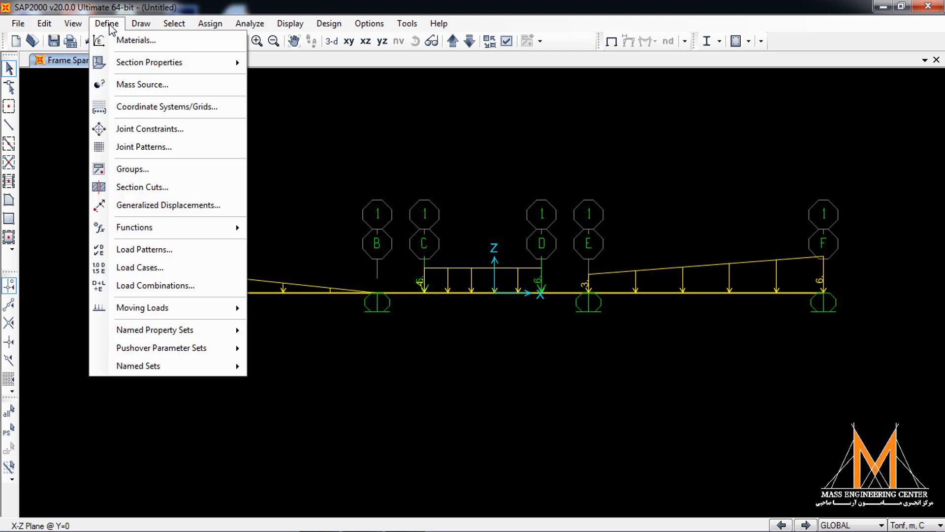
pyautogui.click(124, 250)
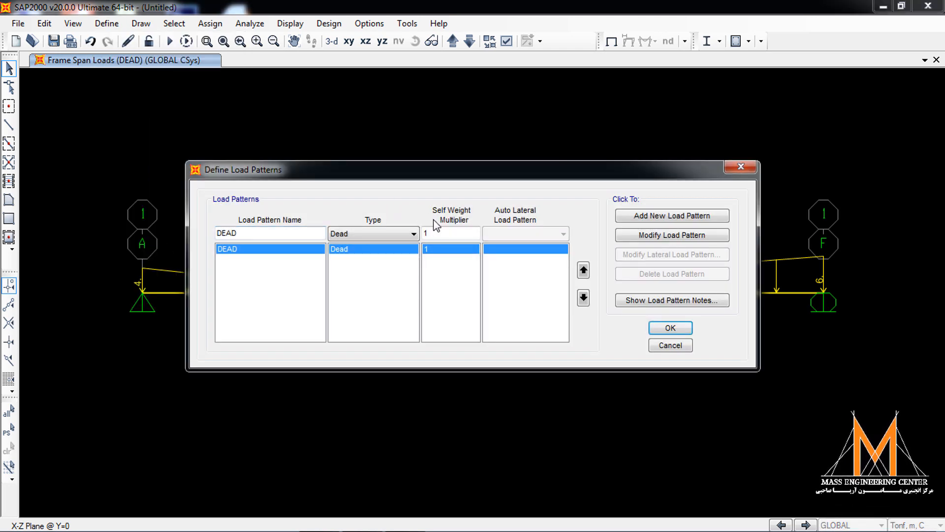
pyautogui.doubleClick(443, 231)
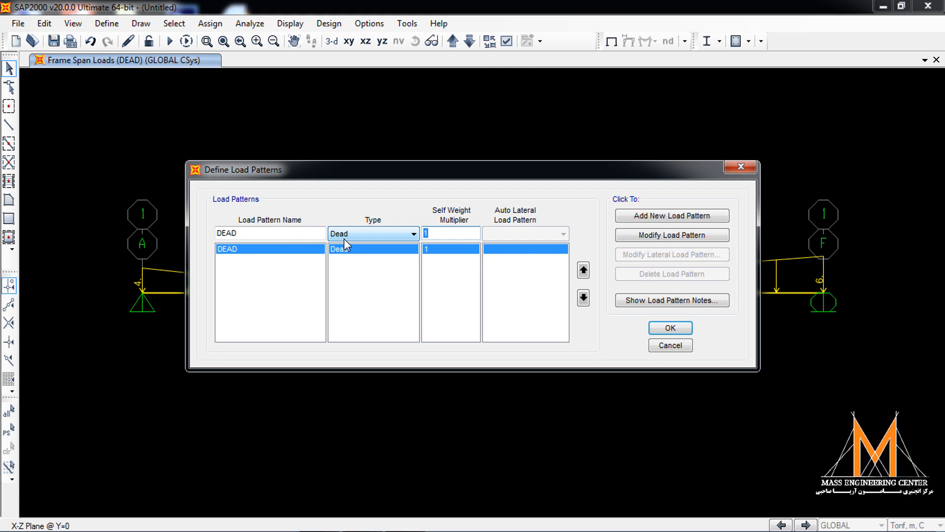
pyautogui.write('0')
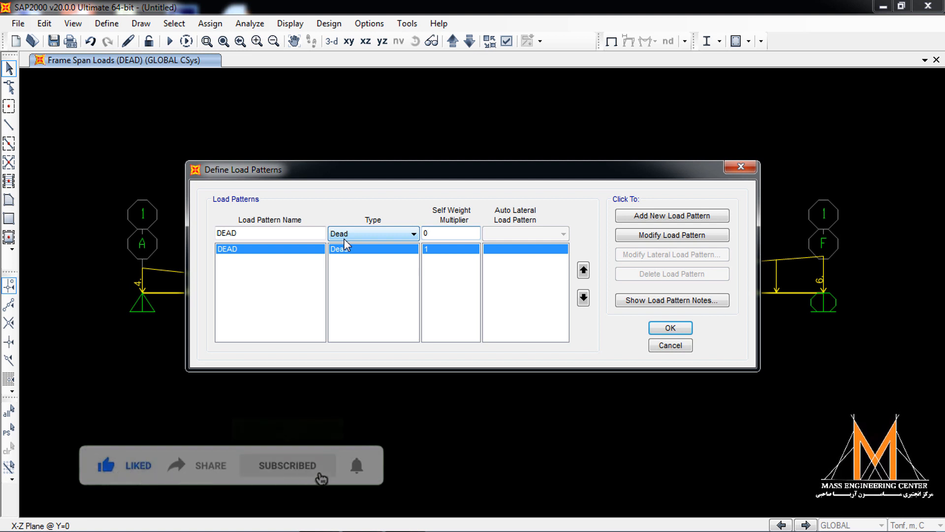
pyautogui.click(670, 238)
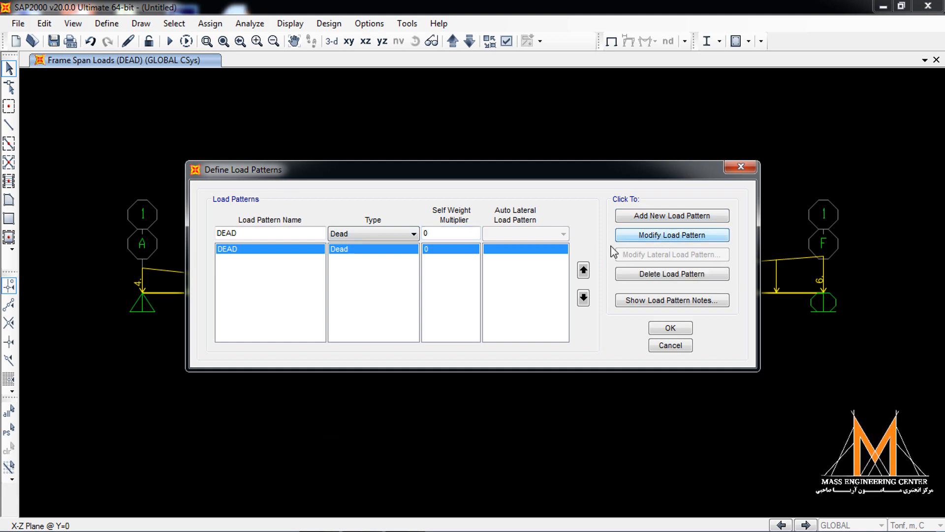
pyautogui.click(670, 327)
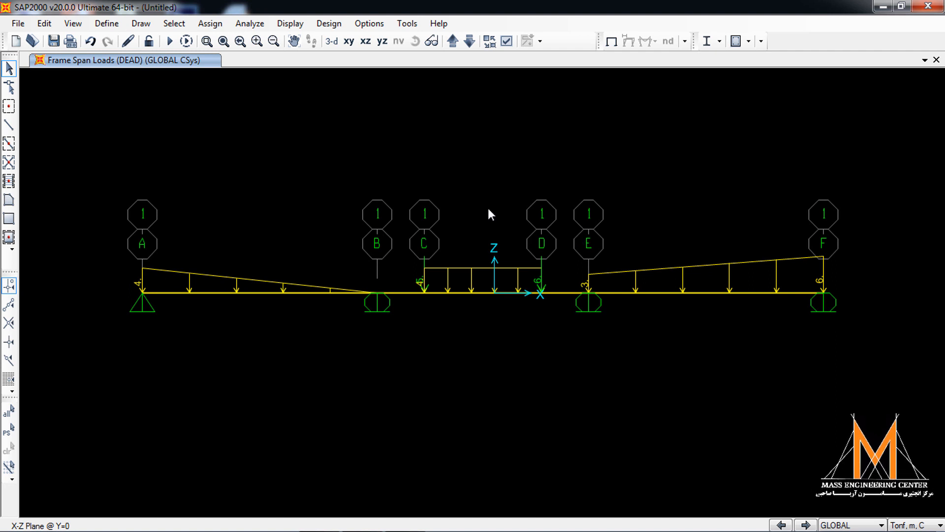
# - Restrict the analysis degrees of freedom to a Plane Frame in the XZ plane
pyautogui.click(265, 28)
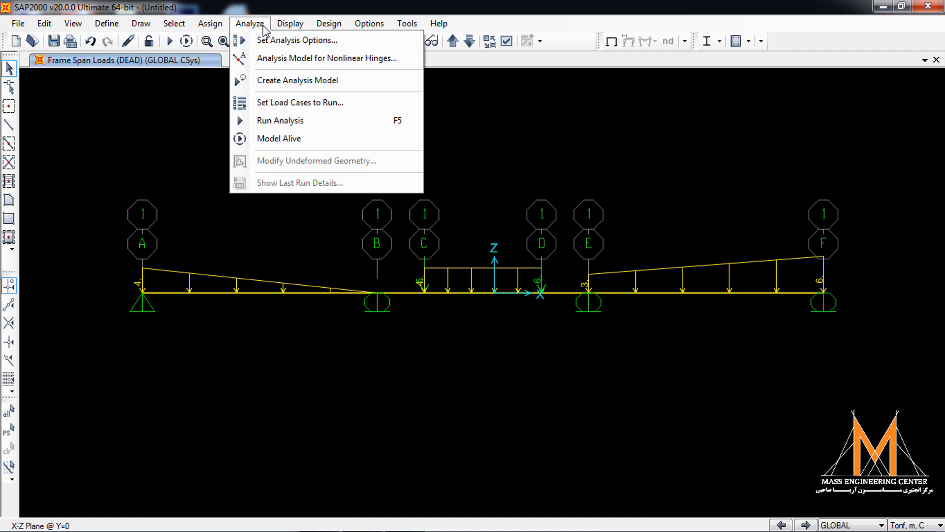
pyautogui.click(286, 40)
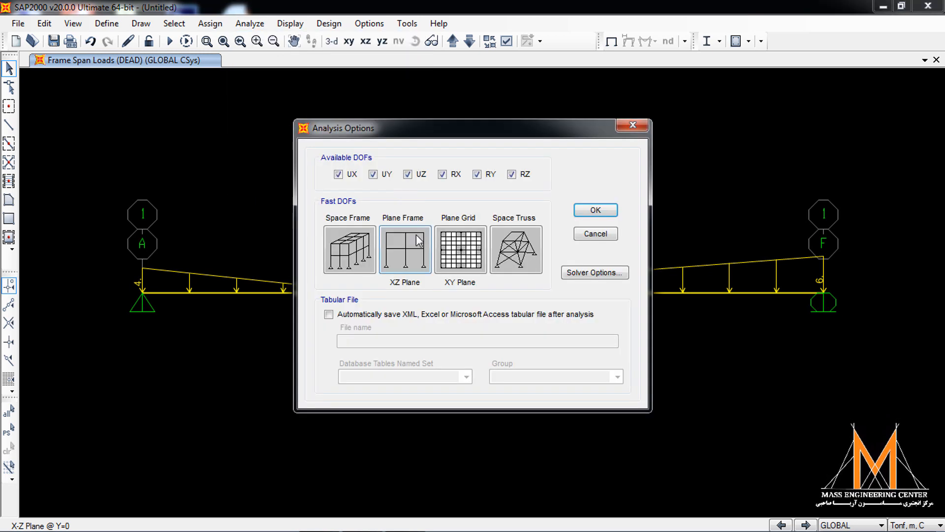
pyautogui.click(403, 253)
pyautogui.click(595, 211)
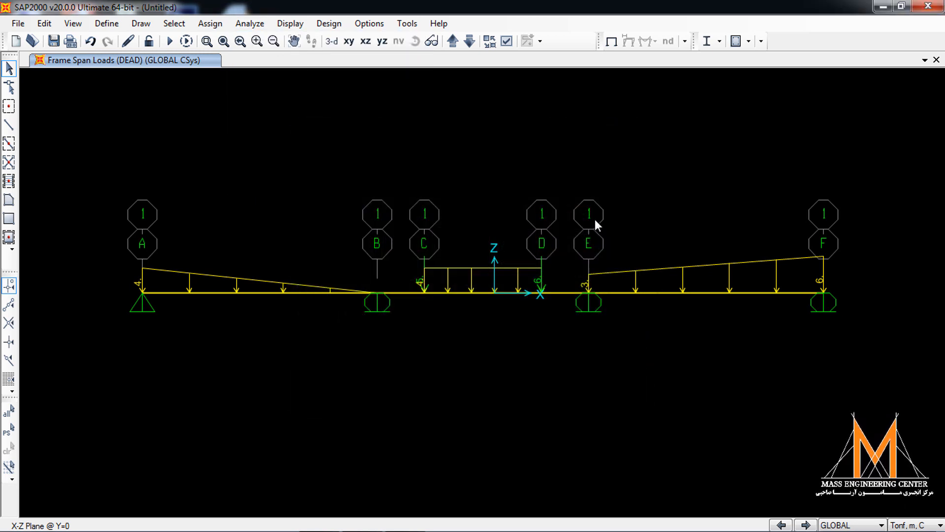
# - Run the analysis for the DEAD and MODAL cases, saving the model as "CB with Hinged"
pyautogui.click(252, 25)
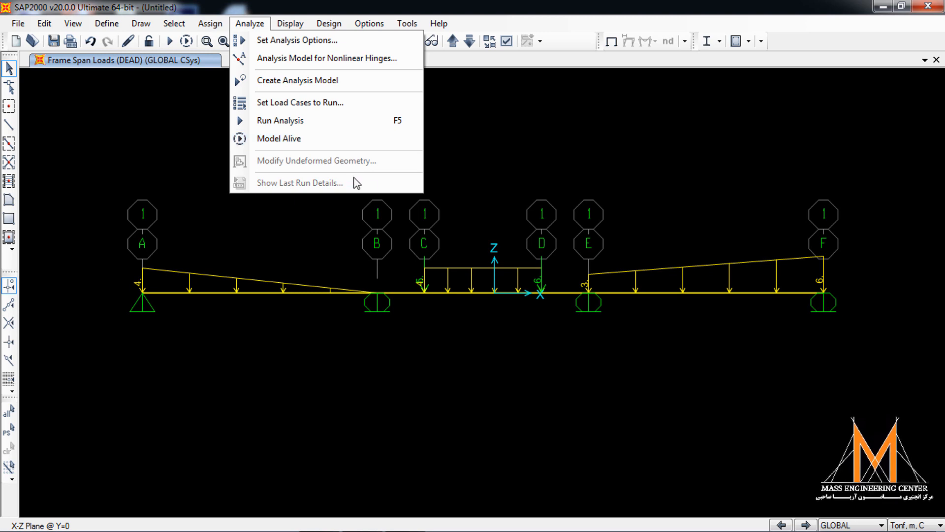
pyautogui.click(290, 121)
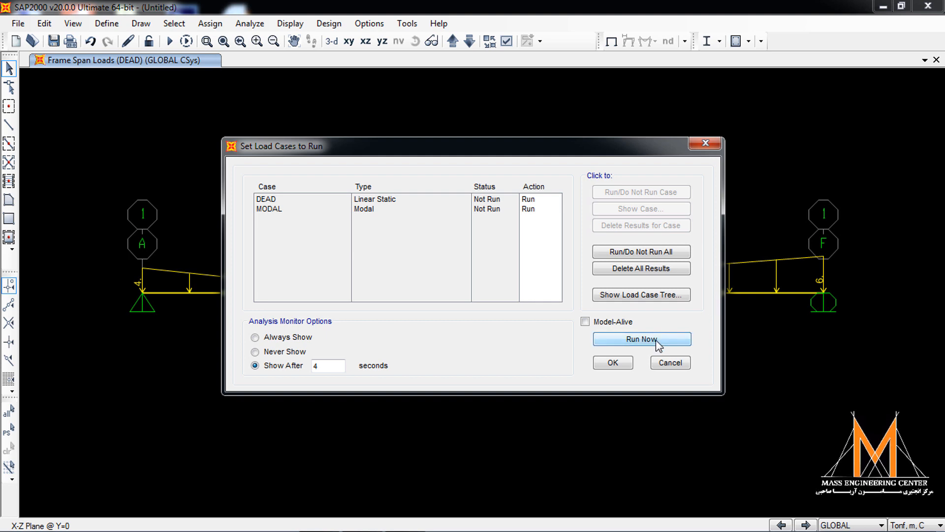
pyautogui.click(655, 340)
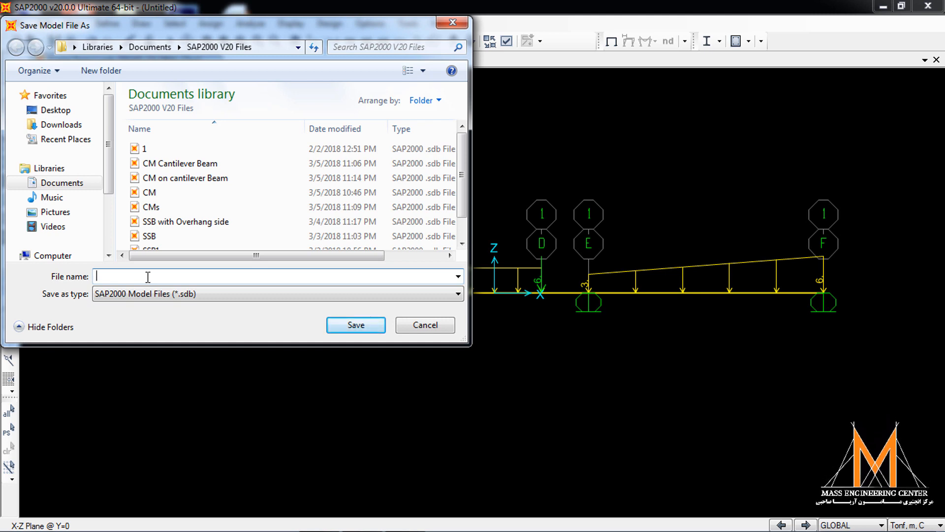
pyautogui.write('C')
pyautogui.press('BackSpace')
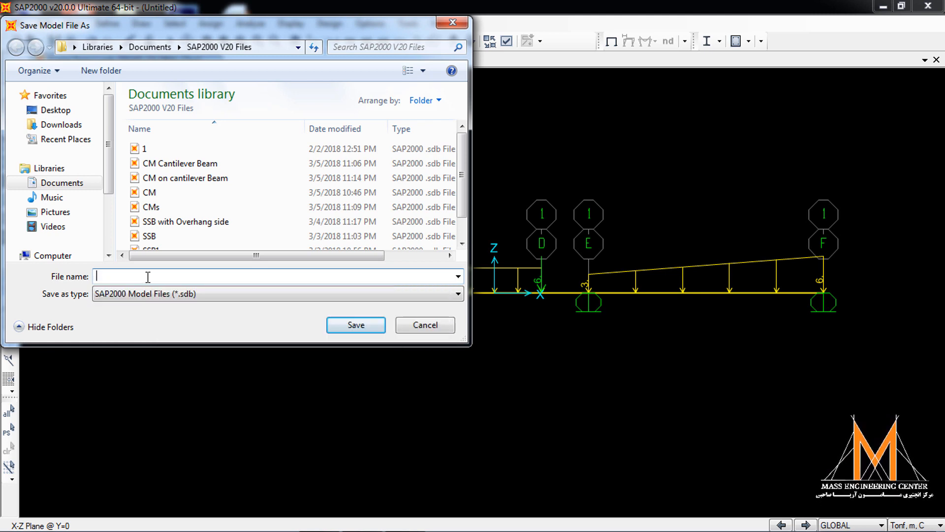
pyautogui.write('CB ')
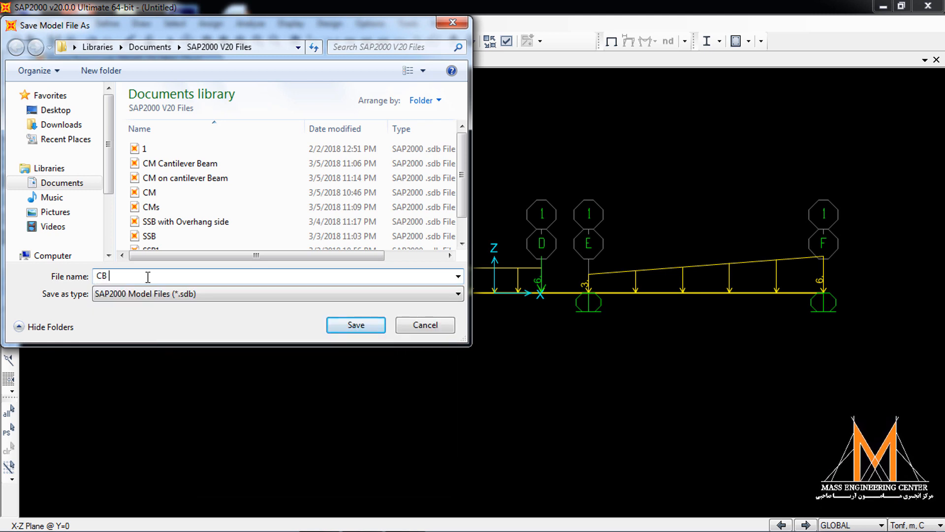
pyautogui.write('with ')
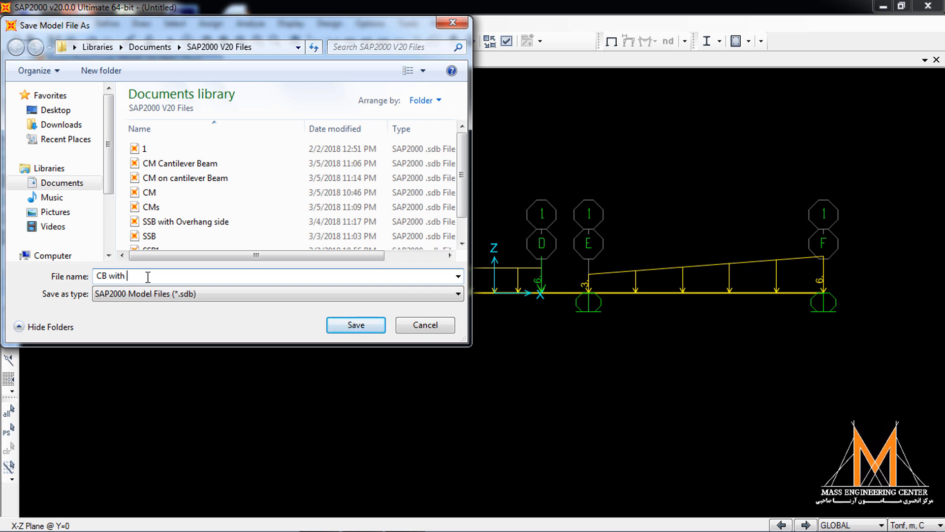
pyautogui.write('Hinged')
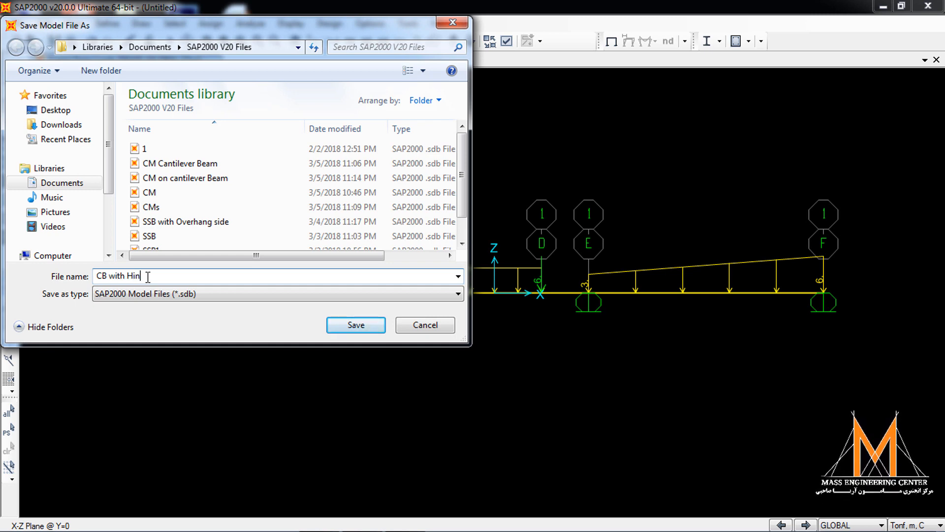
pyautogui.click(363, 325)
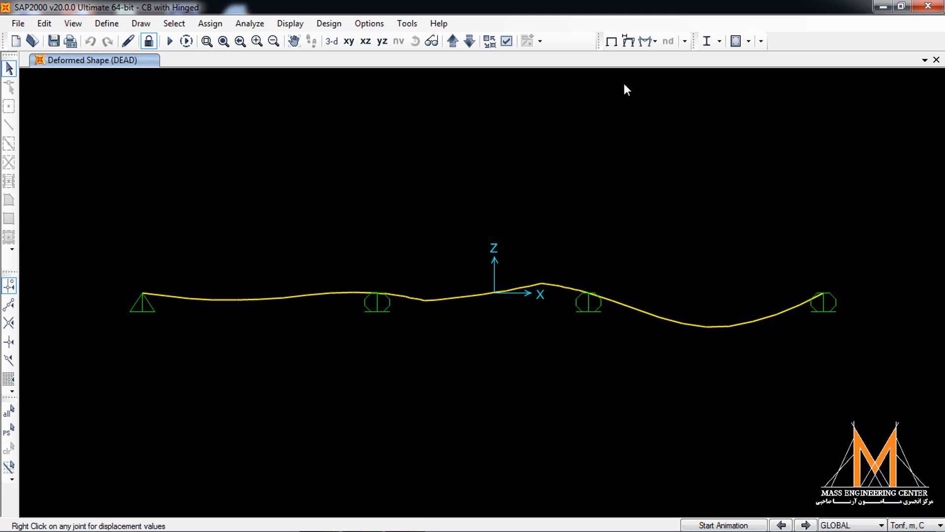
# - Display the joint reactions for the DEAD case as arrows
pyautogui.click(647, 43)
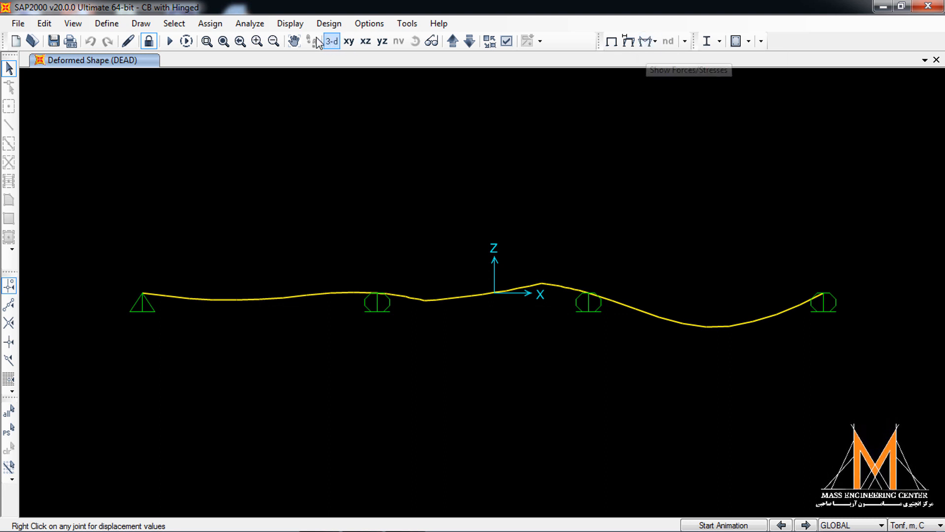
pyautogui.click(290, 24)
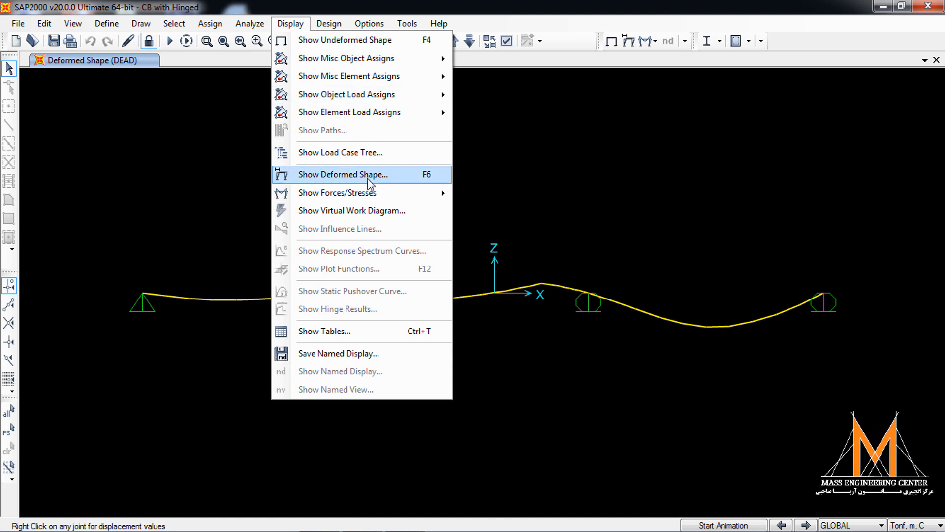
pyautogui.moveTo(379, 193)
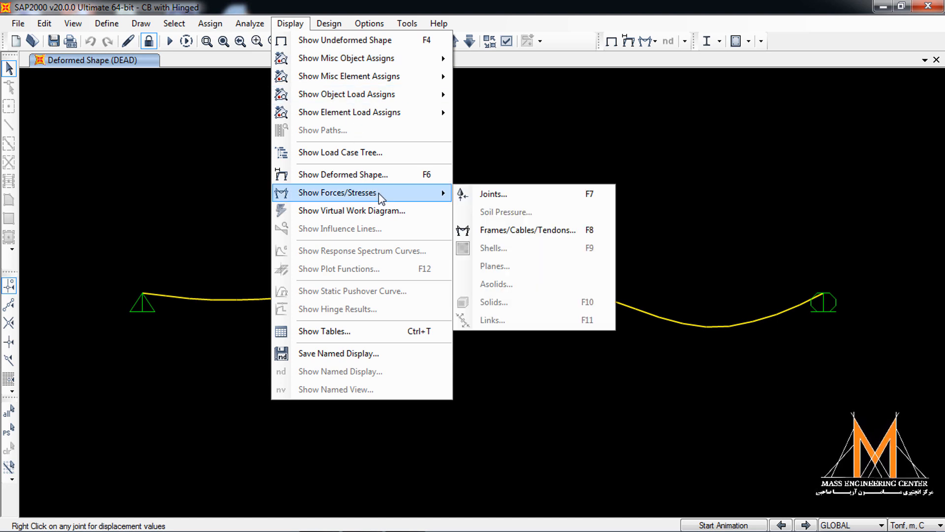
pyautogui.click(505, 196)
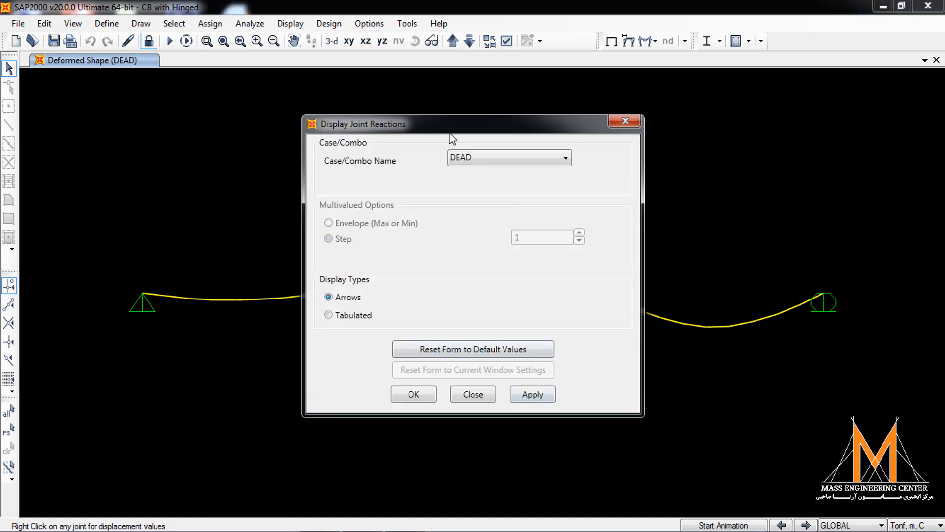
pyautogui.click(544, 395)
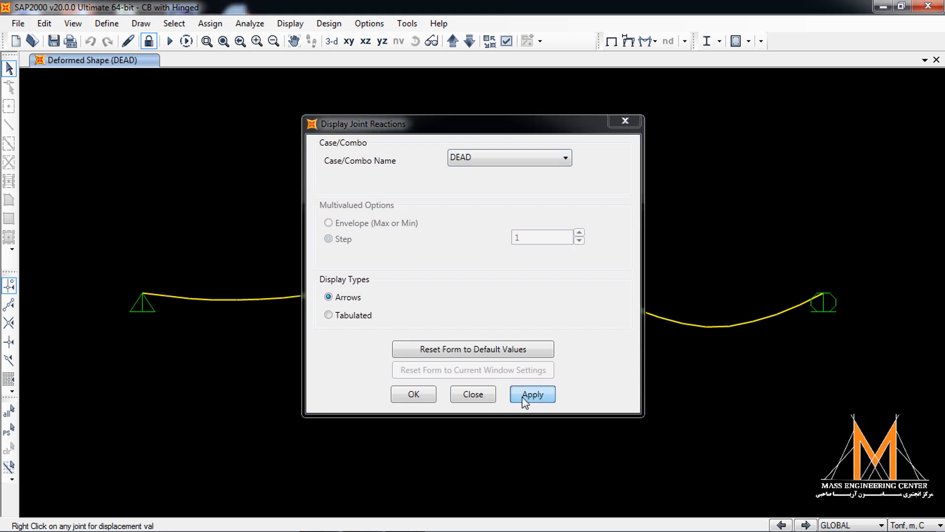
pyautogui.click(413, 394)
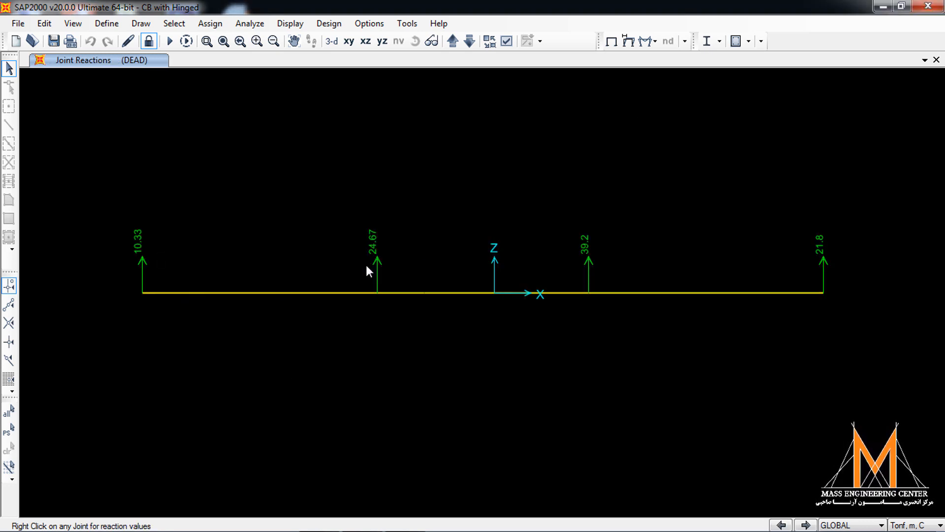
# - Display the filled Shear 2-2 force diagram of the frames for the DEAD case with a user-defined scale of -0.5
pyautogui.click(649, 41)
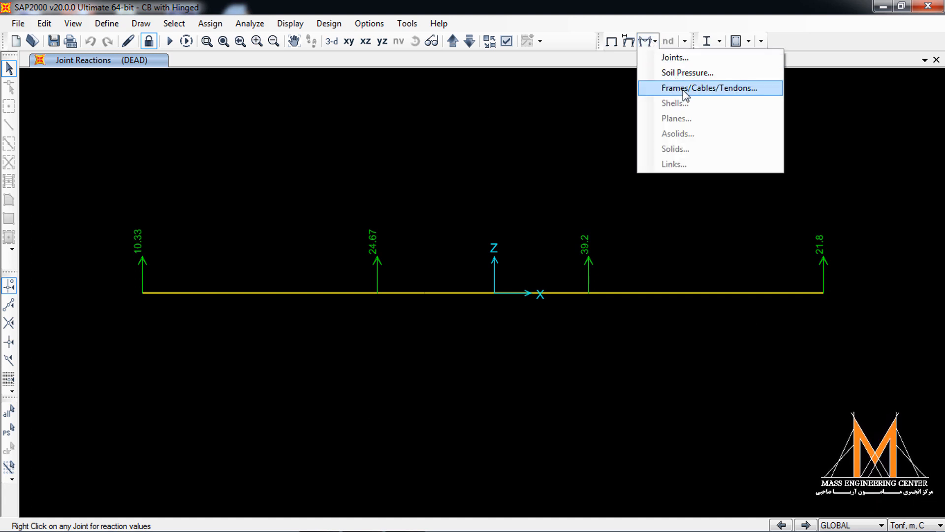
pyautogui.click(581, 129)
pyautogui.click(288, 24)
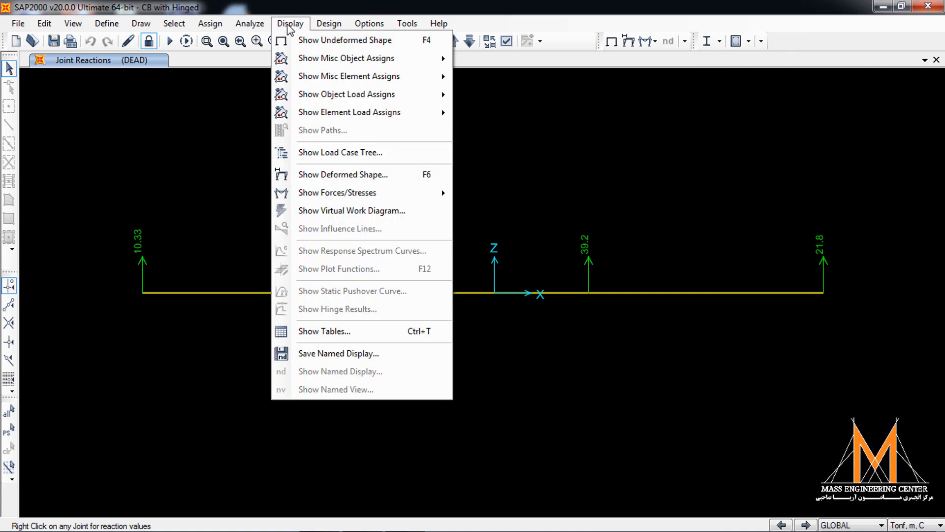
pyautogui.moveTo(386, 194)
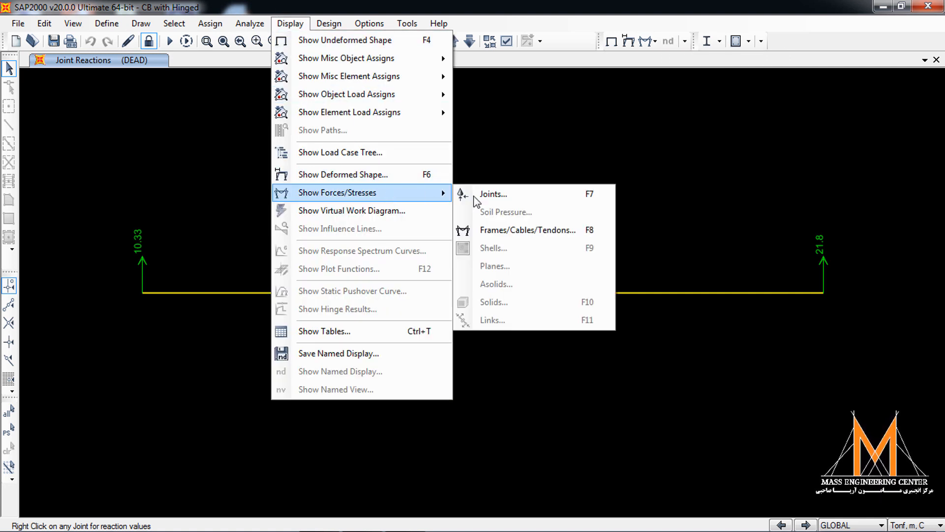
pyautogui.click(541, 231)
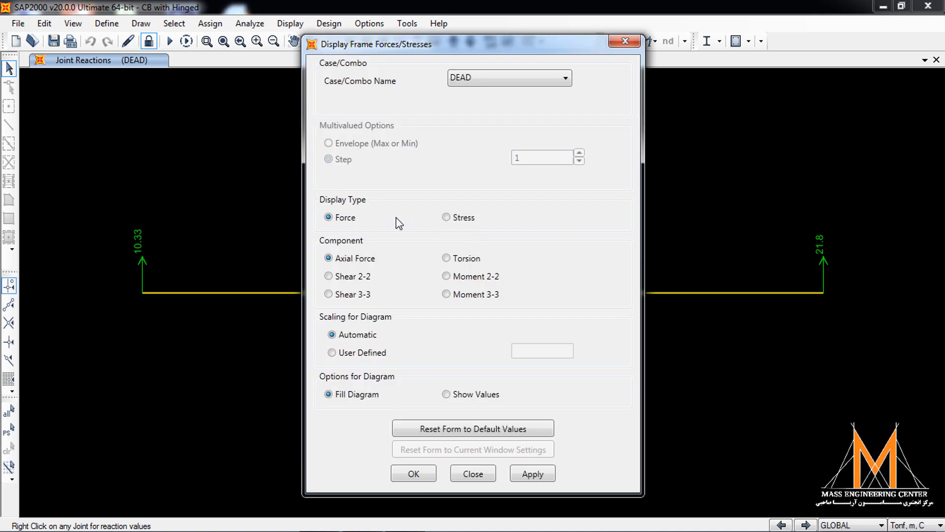
pyautogui.click(363, 280)
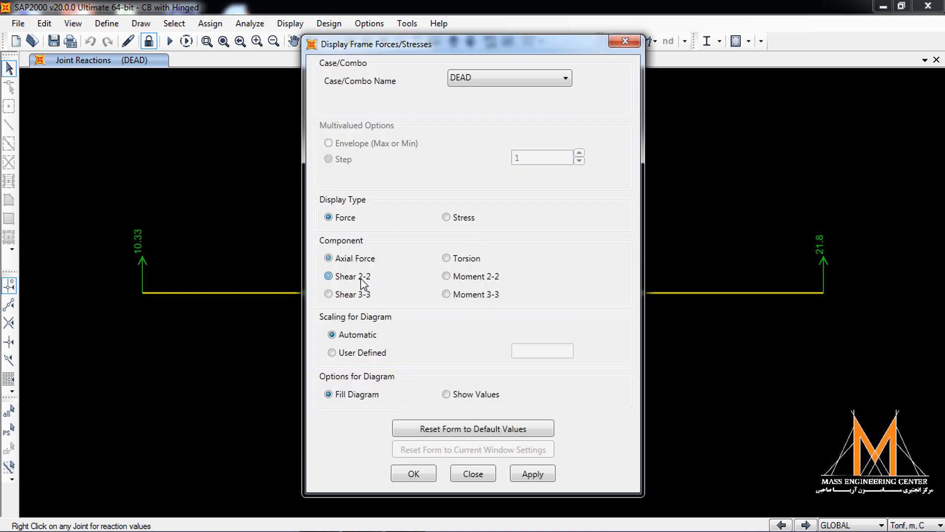
pyautogui.click(374, 353)
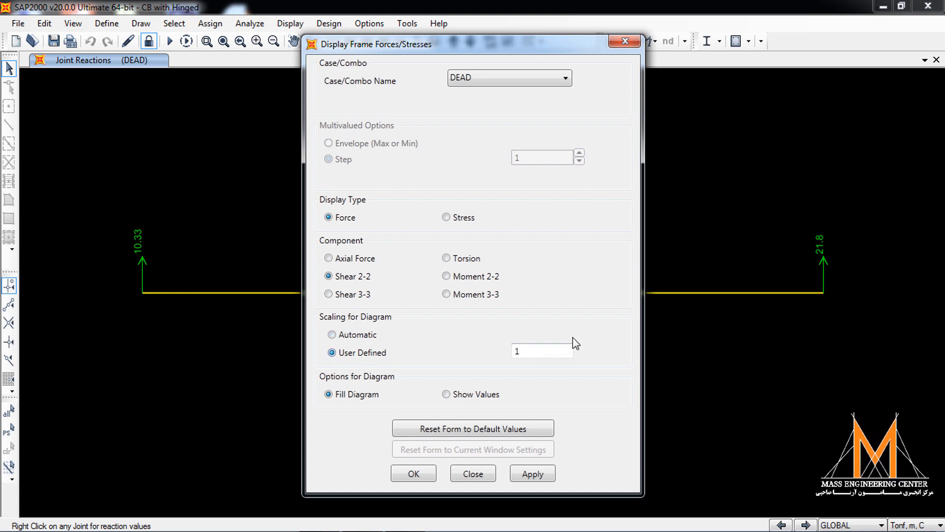
pyautogui.doubleClick(544, 349)
pyautogui.write('-0.5')
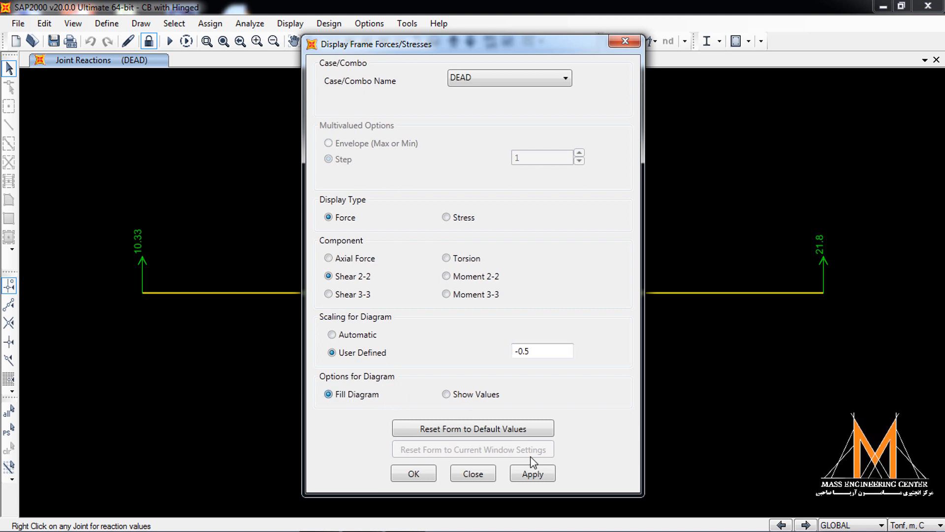
pyautogui.click(530, 475)
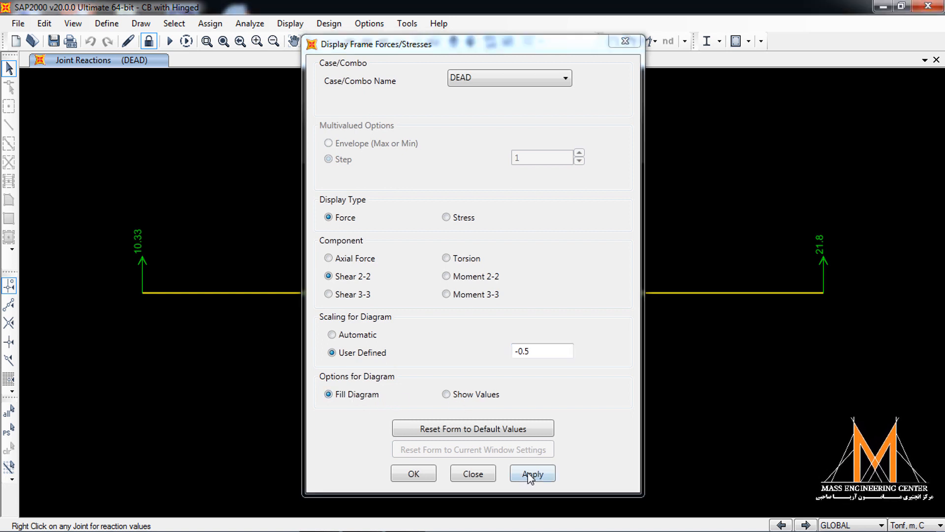
# - Set the user-defined scale of the Shear 2-2 diagram for the DEAD case to -0.05
pyautogui.click(556, 352)
pyautogui.hotkey('shift', 'Home')
pyautogui.write('-')
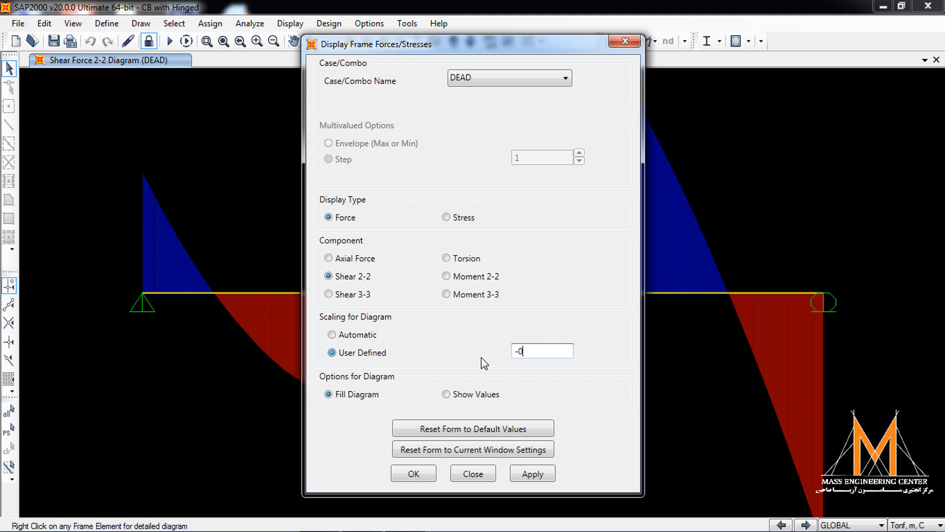
pyautogui.click(537, 473)
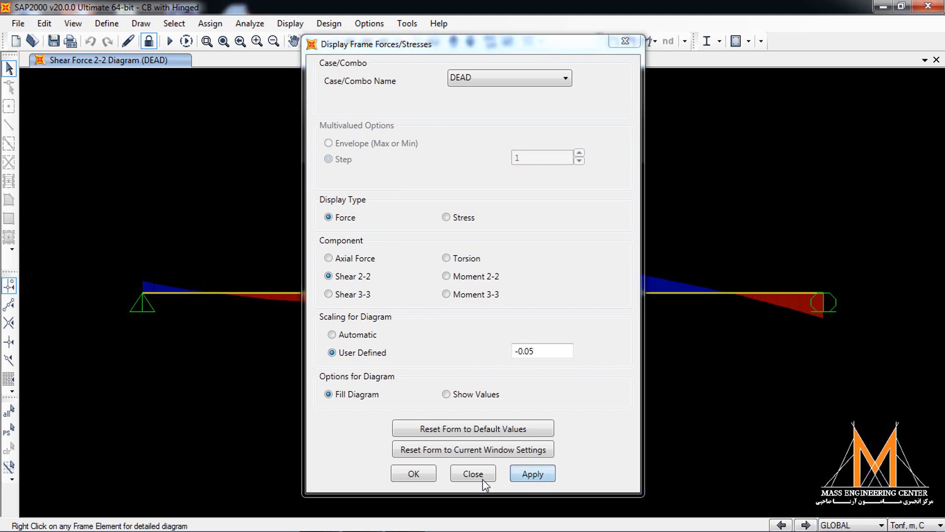
pyautogui.click(414, 474)
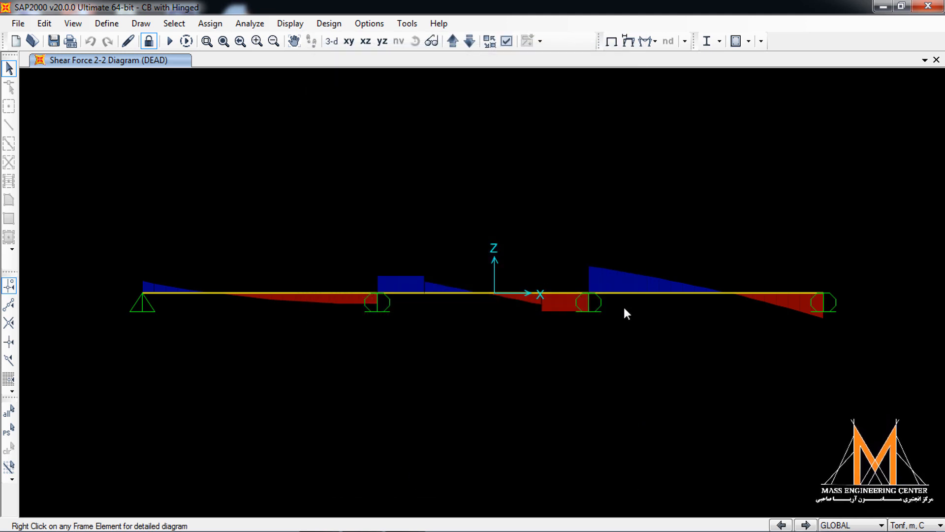
# - Redisplay the filled Shear 2-2 diagram of the frames for the DEAD case with a user-defined scale of -0.09
pyautogui.click(291, 23)
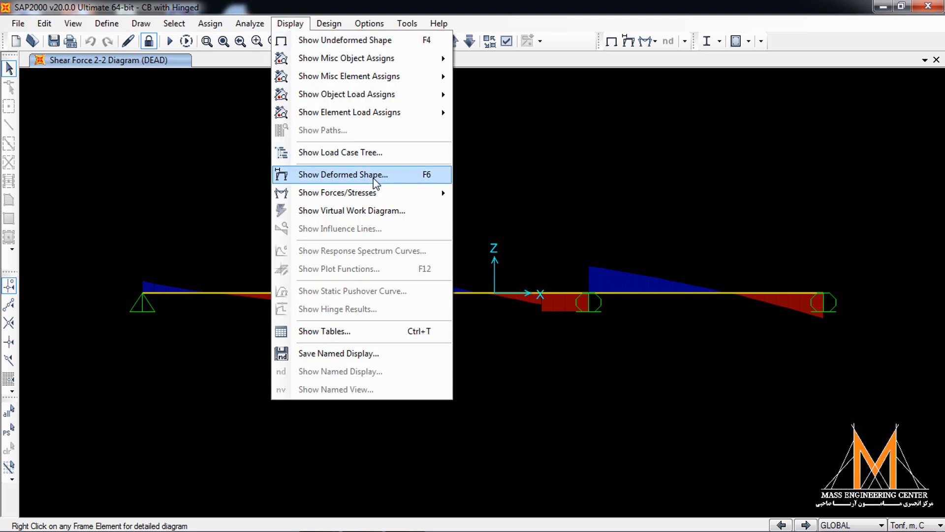
pyautogui.moveTo(371, 193)
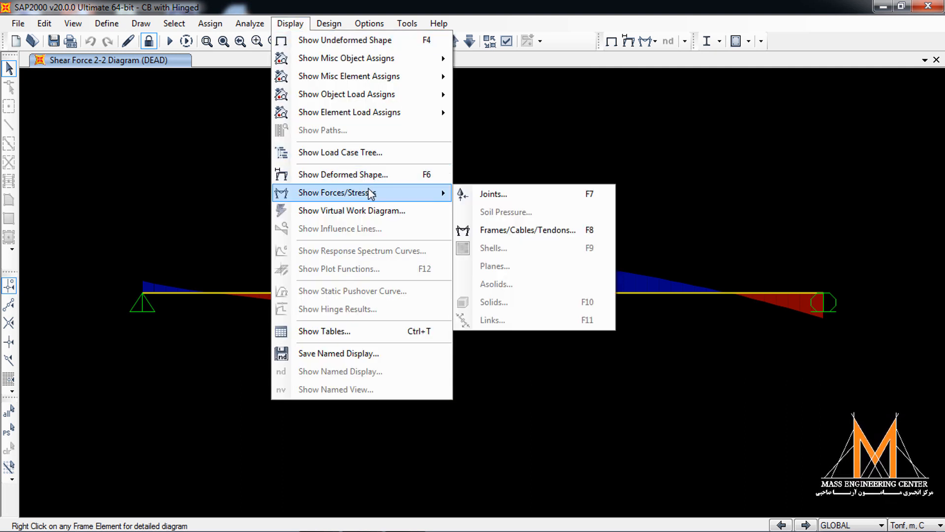
pyautogui.click(540, 227)
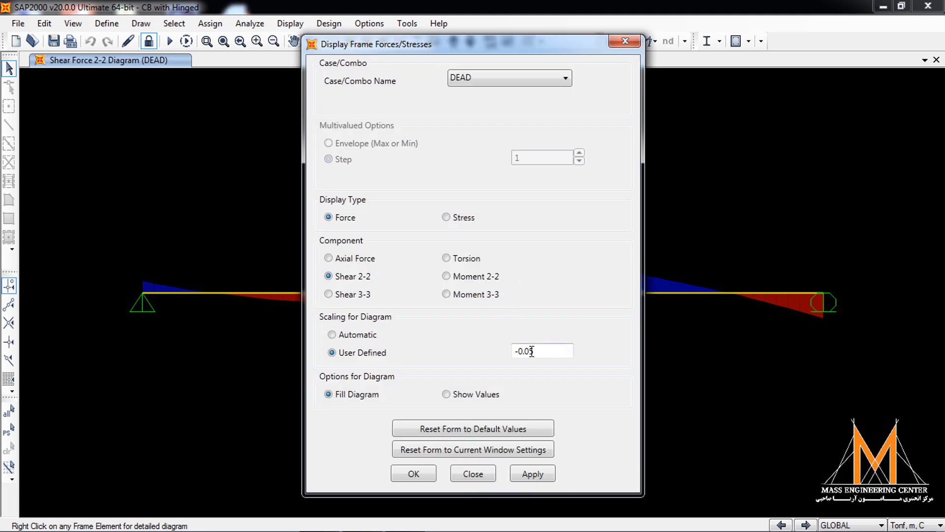
pyautogui.doubleClick(534, 351)
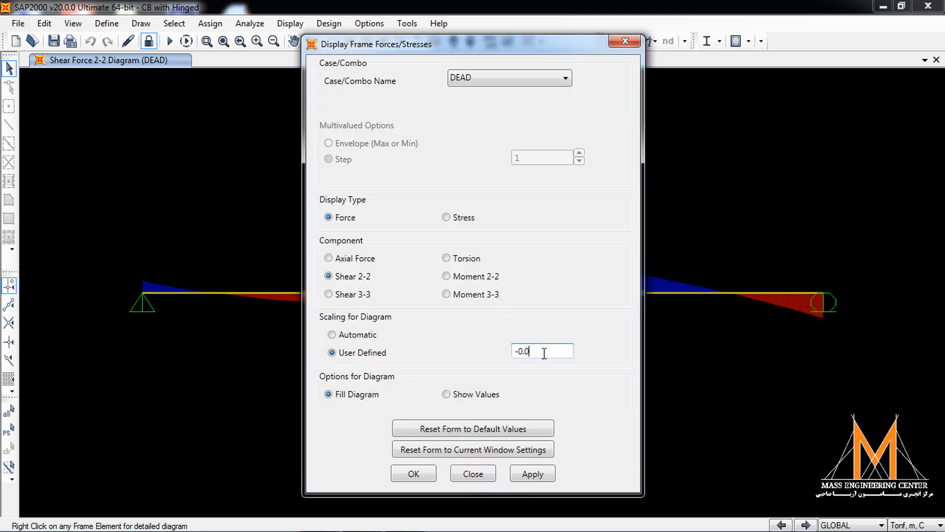
pyautogui.click(548, 475)
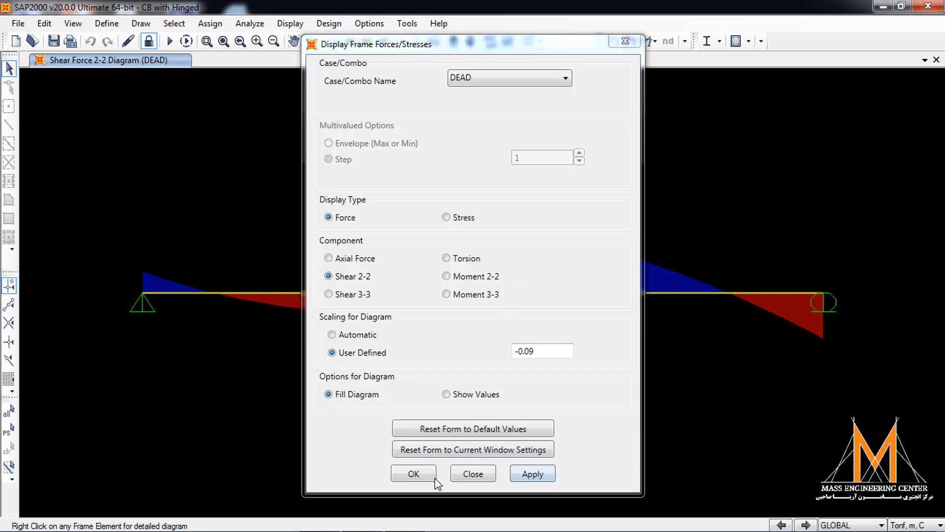
pyautogui.click(420, 474)
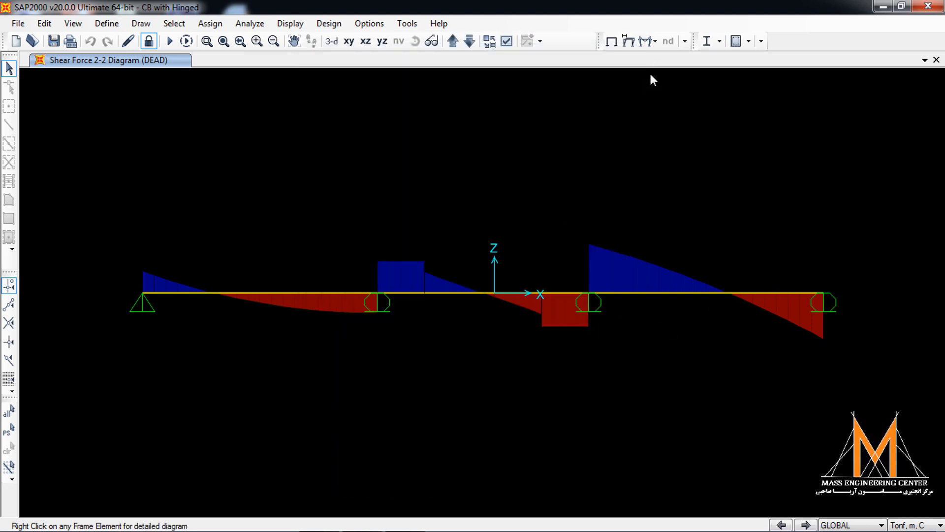
# - Display the filled Moment 3-3 diagram of the frames for the DEAD case with automatic scaling
pyautogui.click(654, 44)
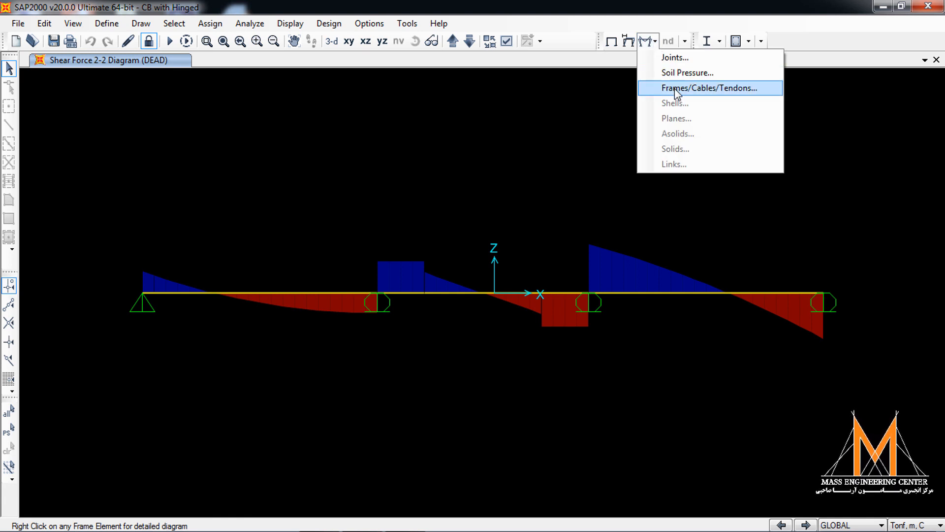
pyautogui.click(295, 23)
pyautogui.moveTo(393, 193)
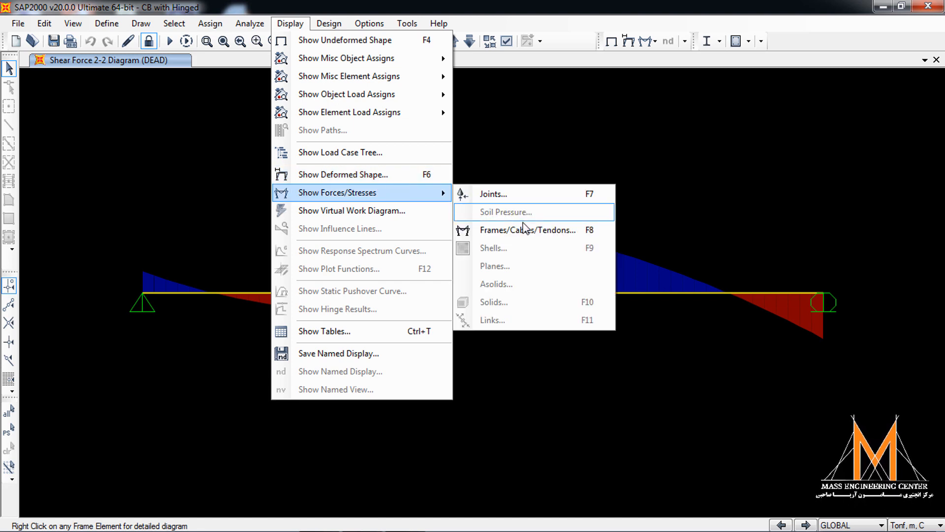
pyautogui.click(527, 228)
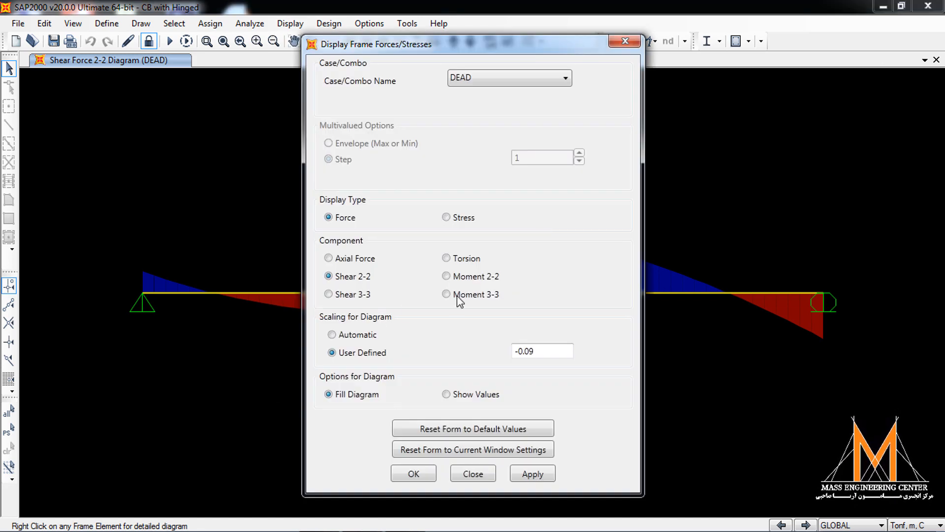
pyautogui.click(459, 298)
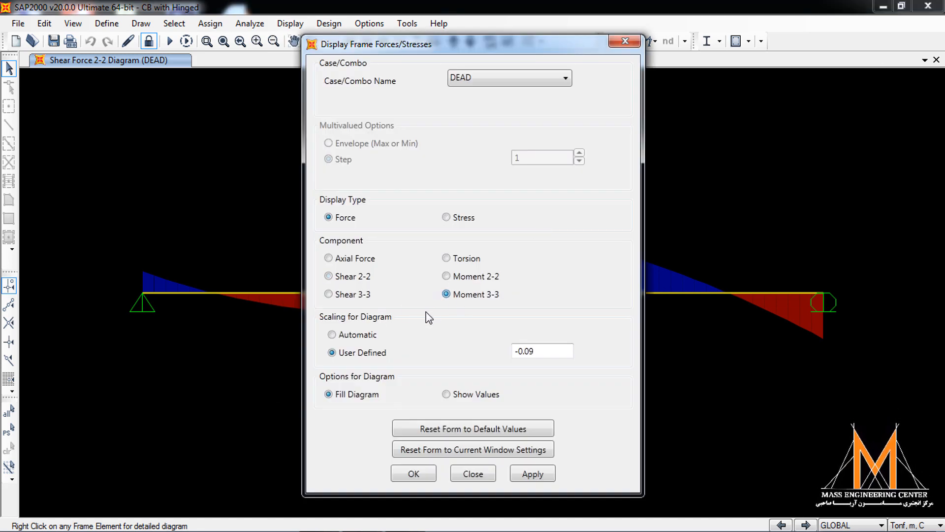
pyautogui.click(356, 338)
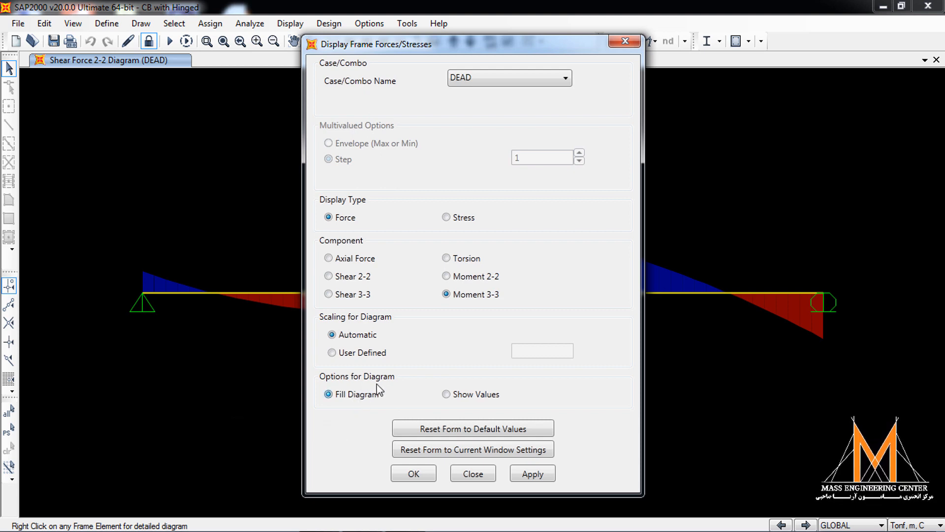
pyautogui.click(532, 474)
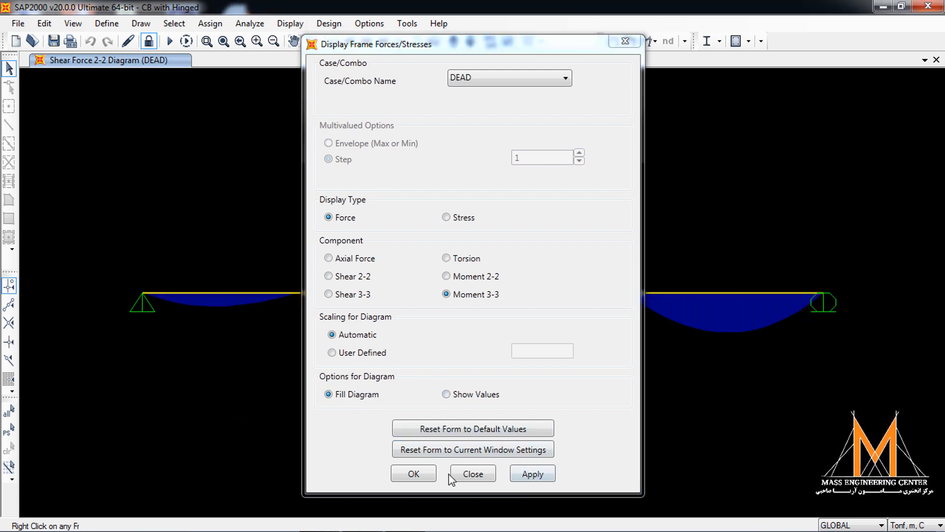
pyautogui.click(414, 473)
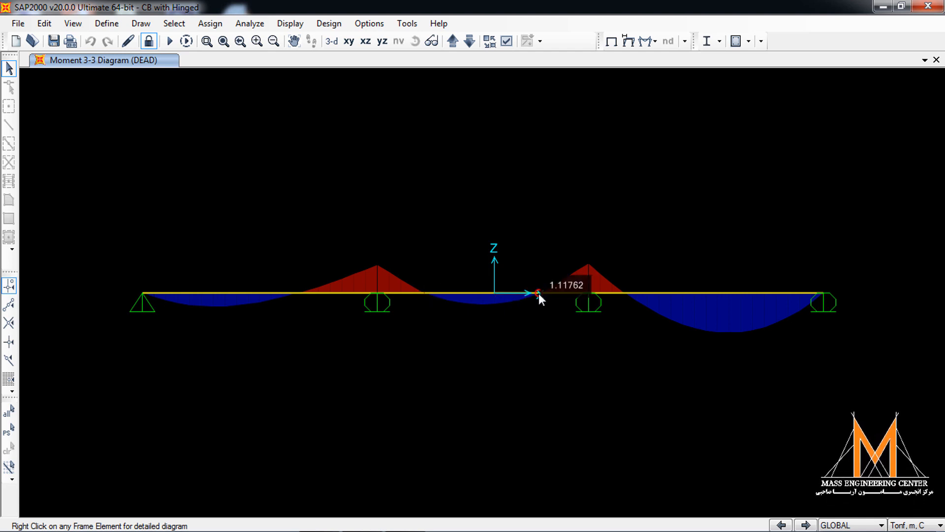
# - Examine the maximum values in the detailed diagrams of the middle hinge-to-hinge frame, and scroll for the values at its start
pyautogui.rightClick(488, 292)
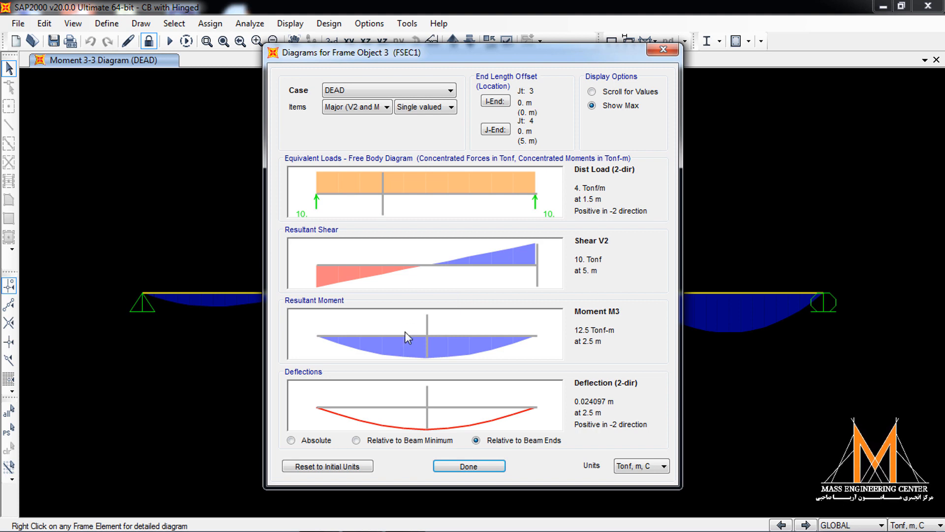
pyautogui.click(592, 91)
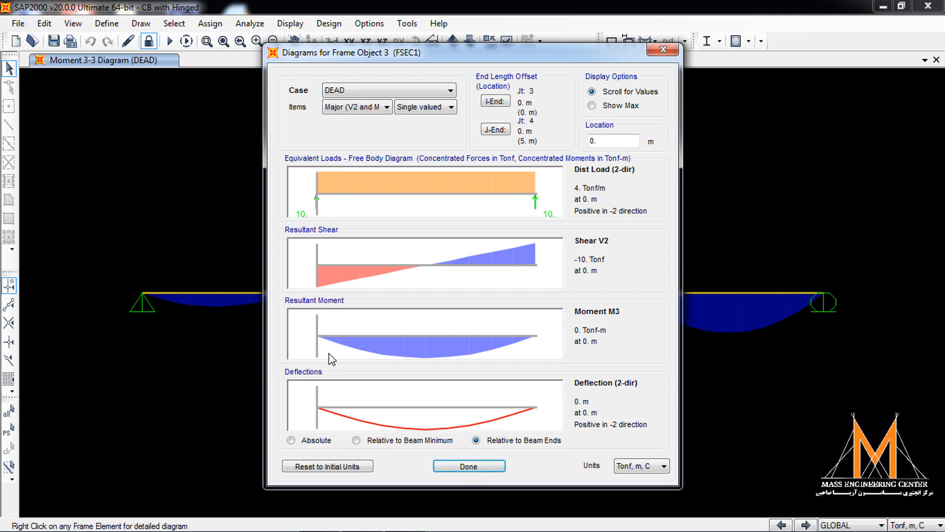
pyautogui.click(472, 465)
# - Examine the detailed diagrams of the 2 m frame between the second support and the first hinge, checking its maximum and both end values
pyautogui.click(397, 292)
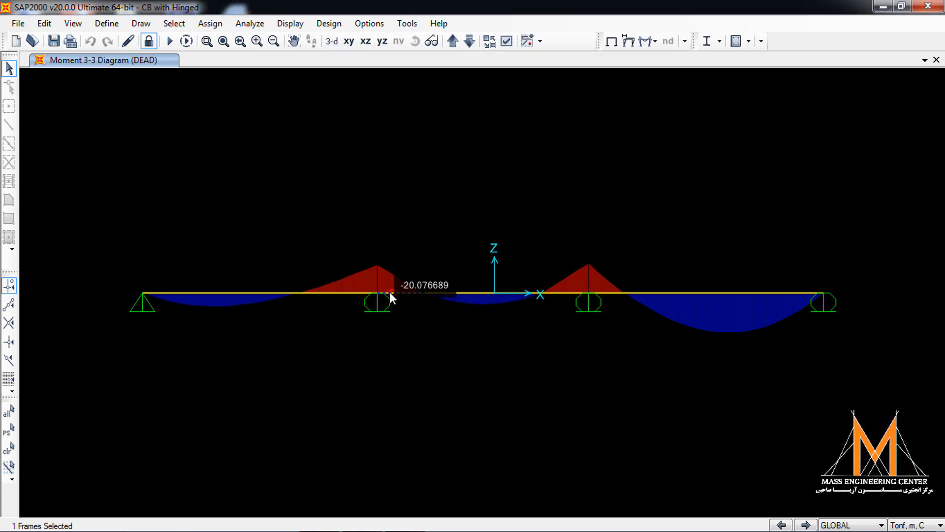
pyautogui.rightClick(390, 293)
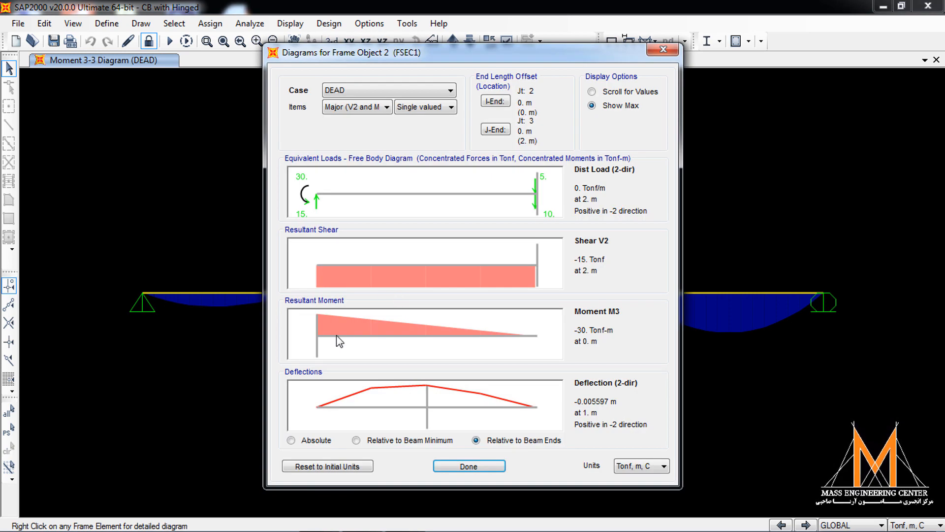
pyautogui.moveTo(330, 335); pyautogui.dragTo(642, 334)
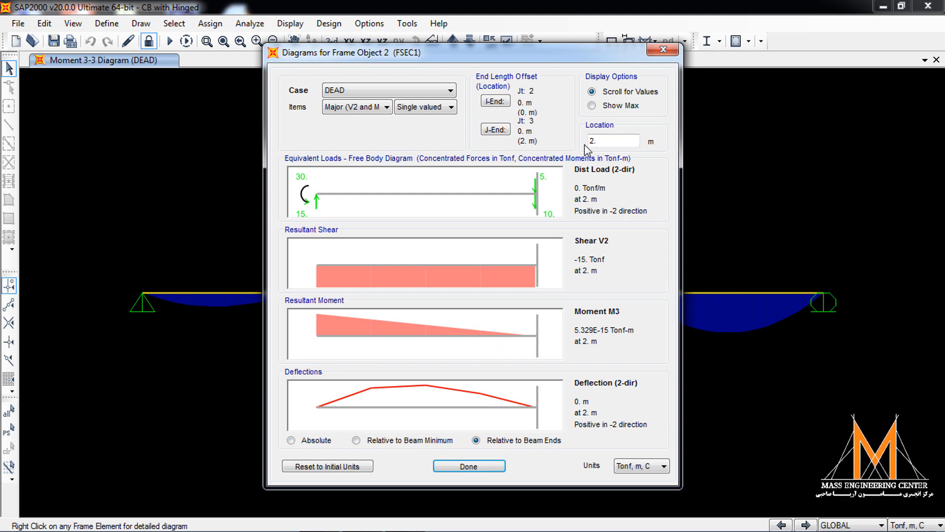
pyautogui.click(616, 107)
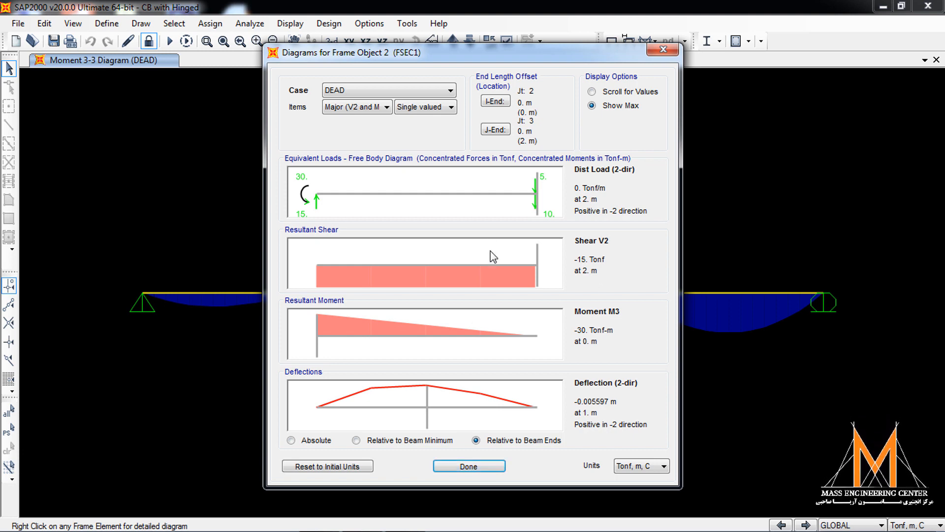
pyautogui.click(493, 102)
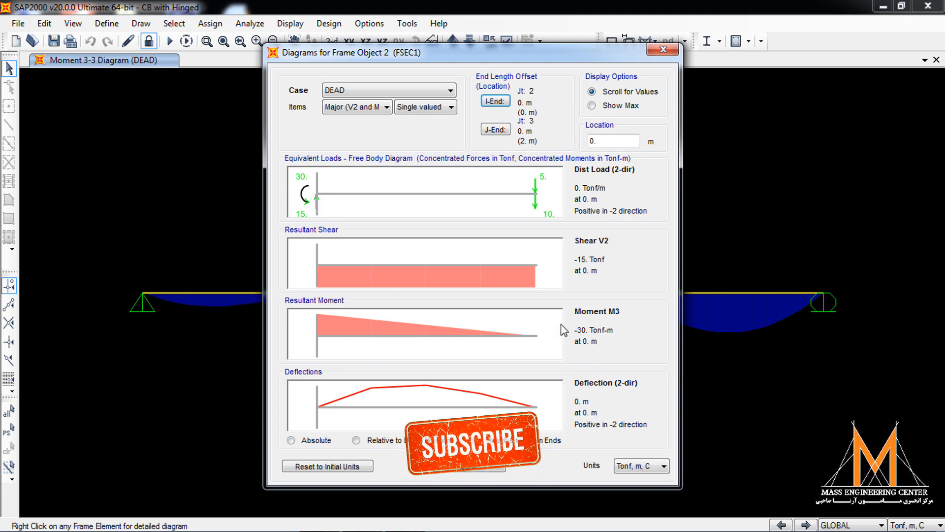
pyautogui.click(496, 130)
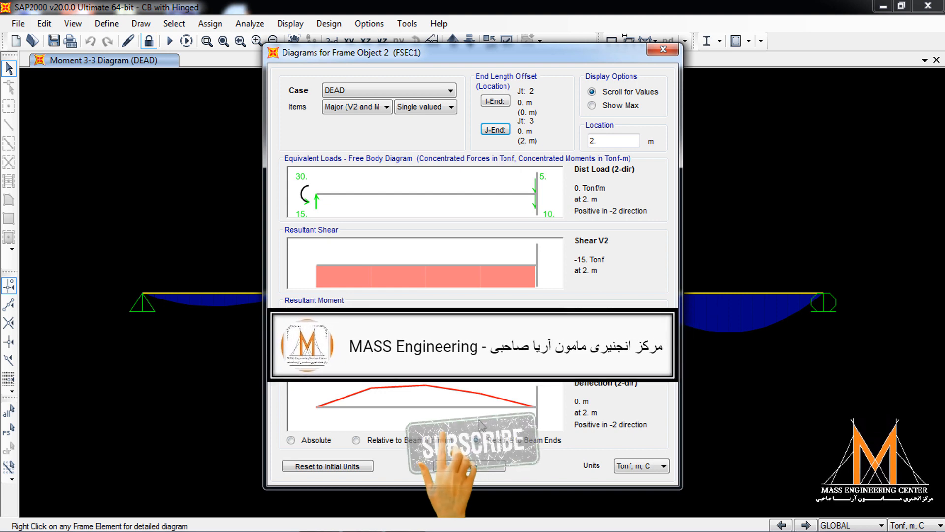
pyautogui.click(481, 463)
# - Check the shear, moment and deflection of the middle 5 m frame about 0.3 m from its first hinge
pyautogui.moveTo(427, 294)
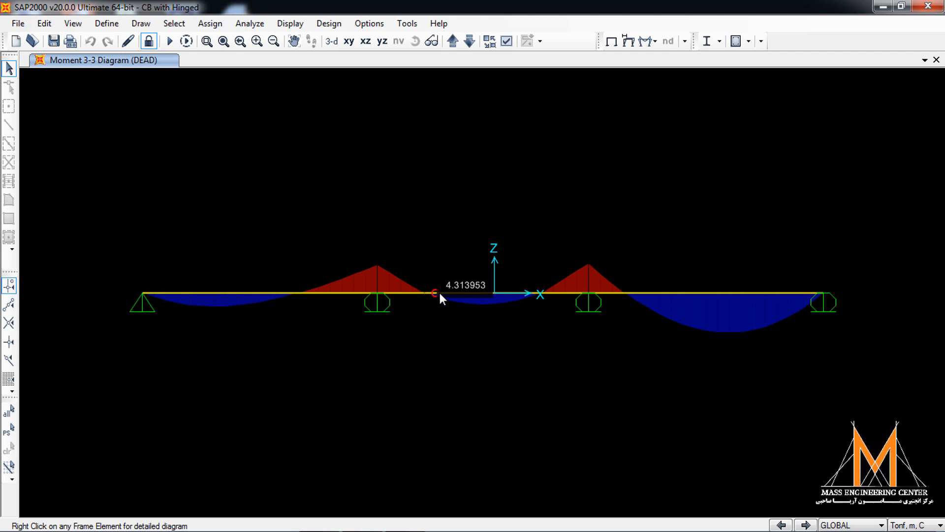
pyautogui.click(440, 293)
pyautogui.rightClick(440, 293)
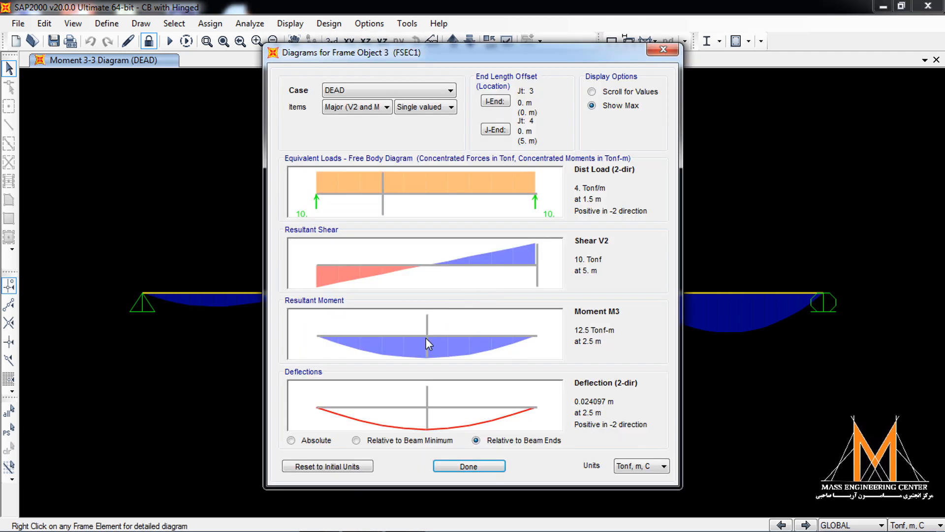
pyautogui.click(494, 465)
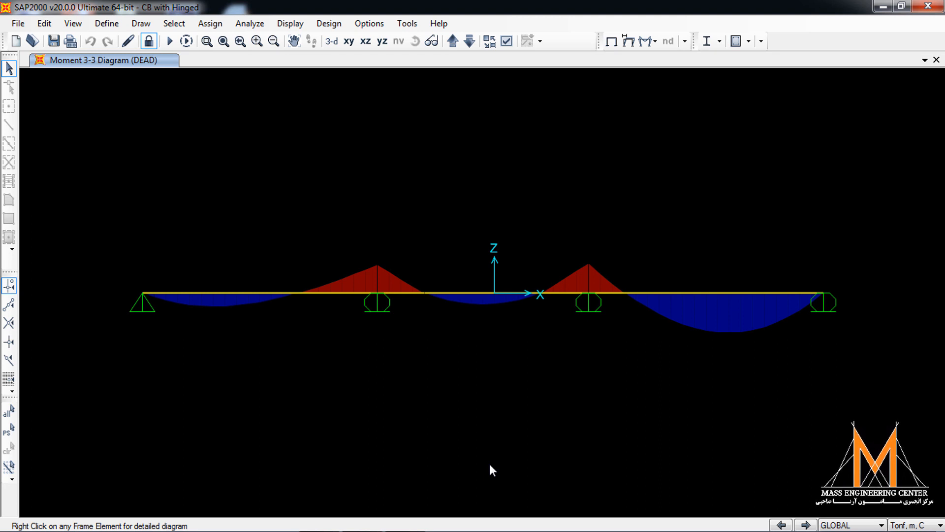